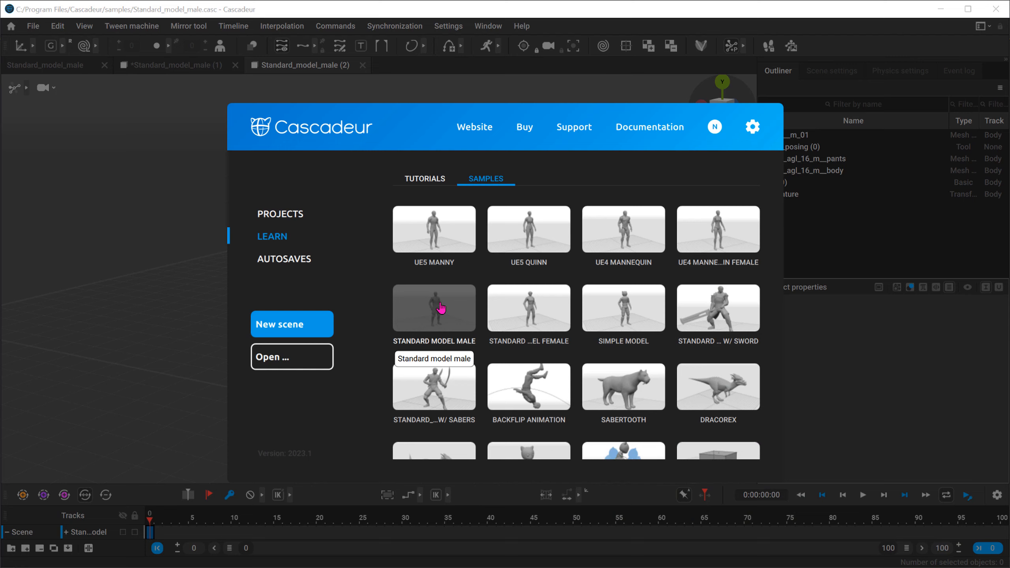
Step: Open the Standard Model Male sample scene
click(440, 307)
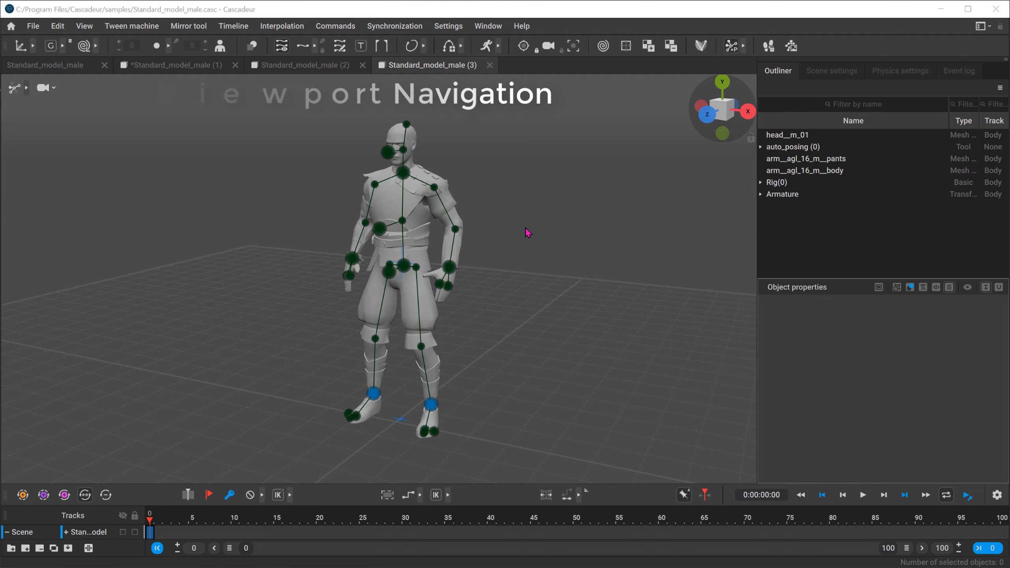
alt+drag(526, 229, 577, 242)
scroll(528, 251, down, 3)
scroll(529, 251, up, 5)
scroll(528, 249, down, 5)
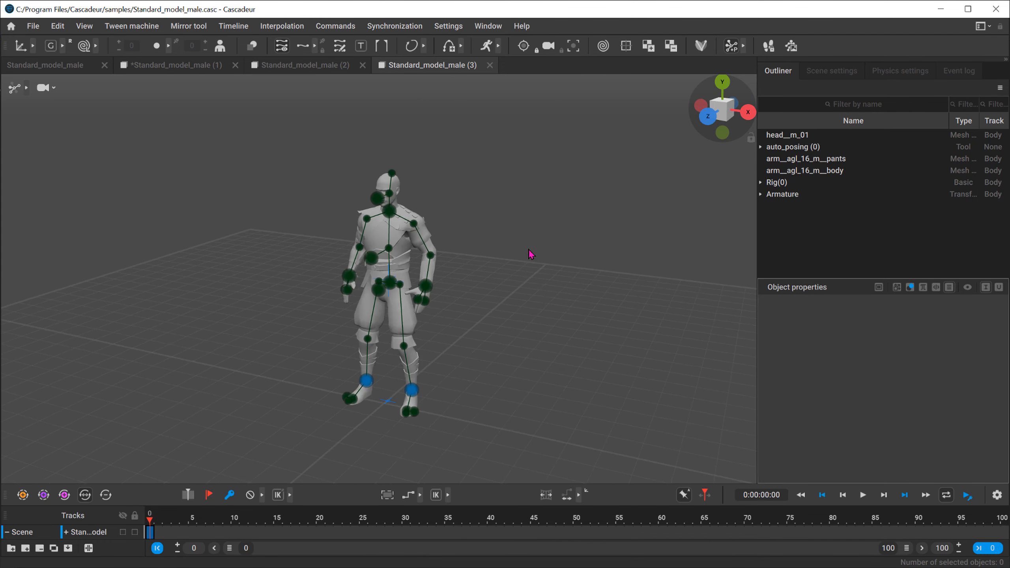
alt+drag(532, 255, 612, 207)
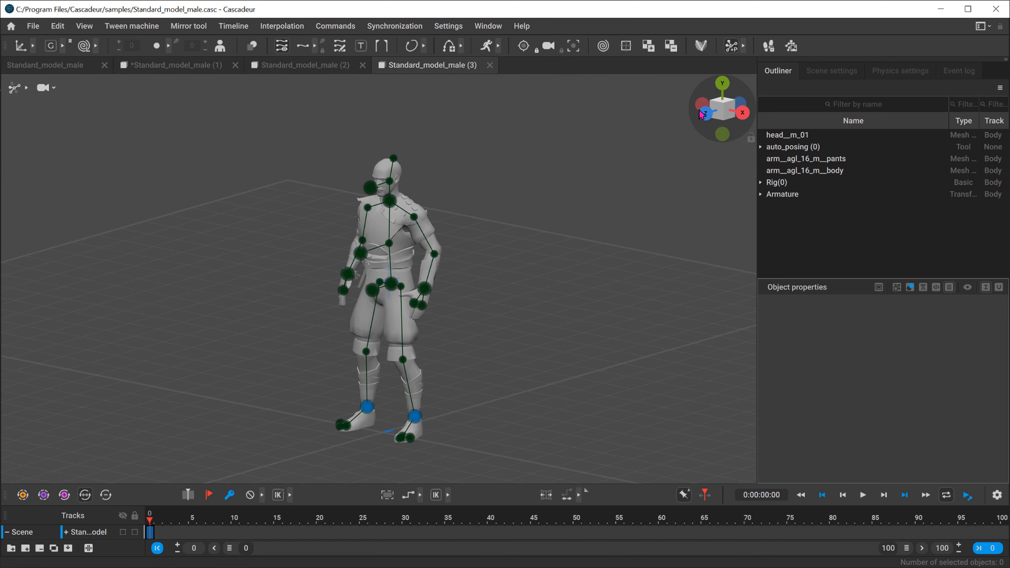
Step: View the character from the top and from the side, and return to an angled view
click(722, 84)
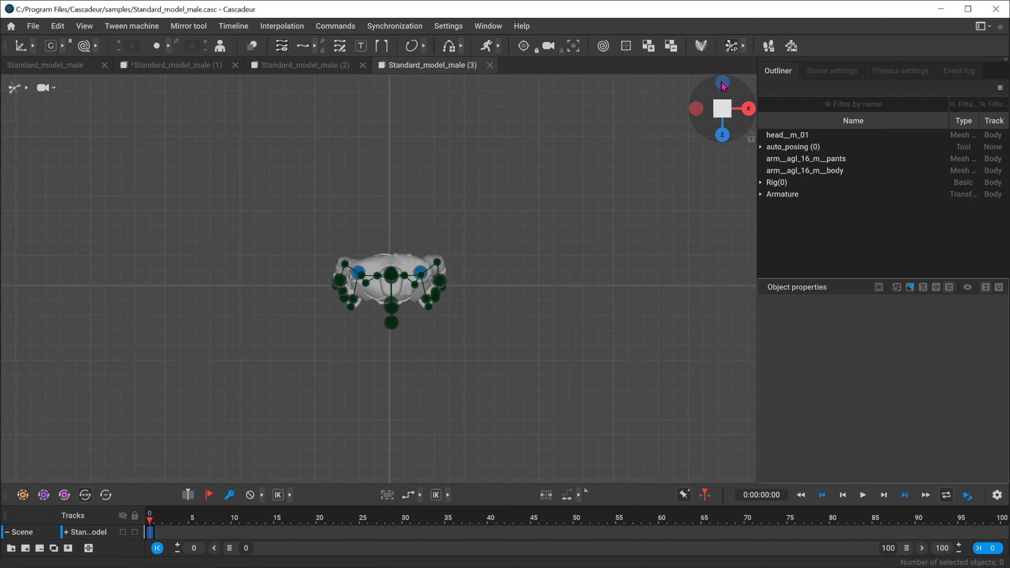
click(746, 108)
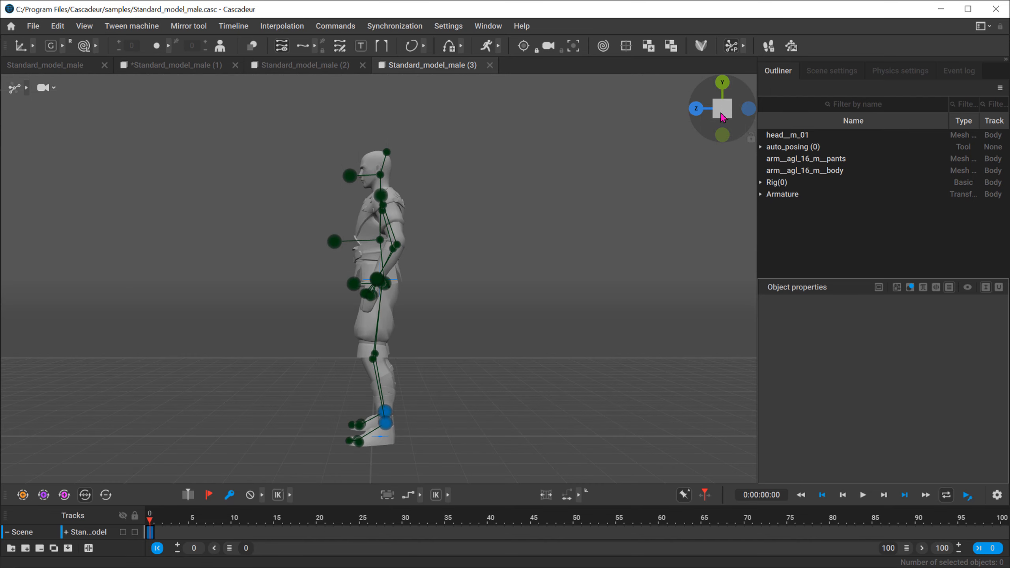
click(721, 108)
alt+drag(449, 170, 551, 199)
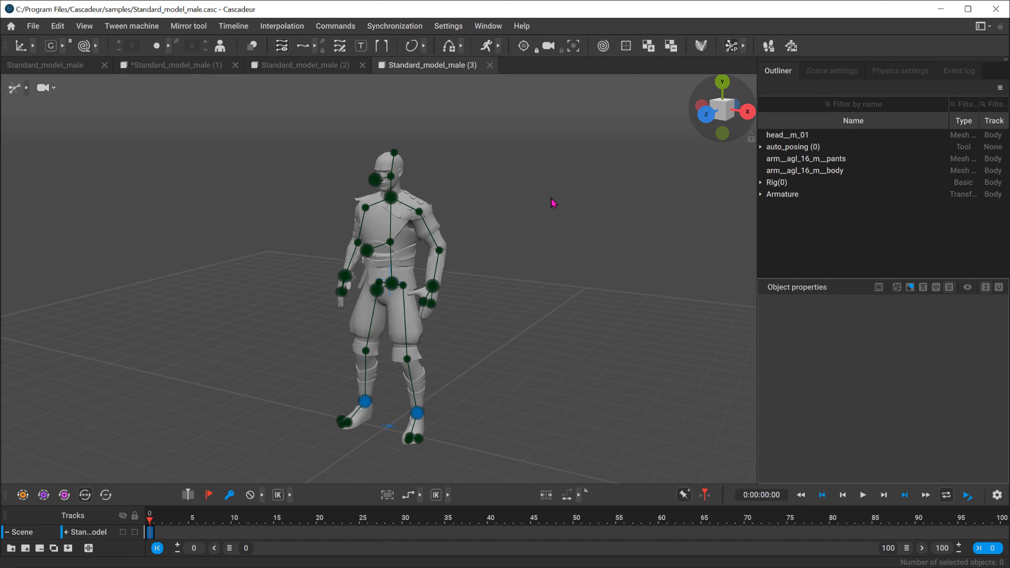
Step: Expand the viewport mode options and cycle the character display through joint, point and box controller modes
click(26, 90)
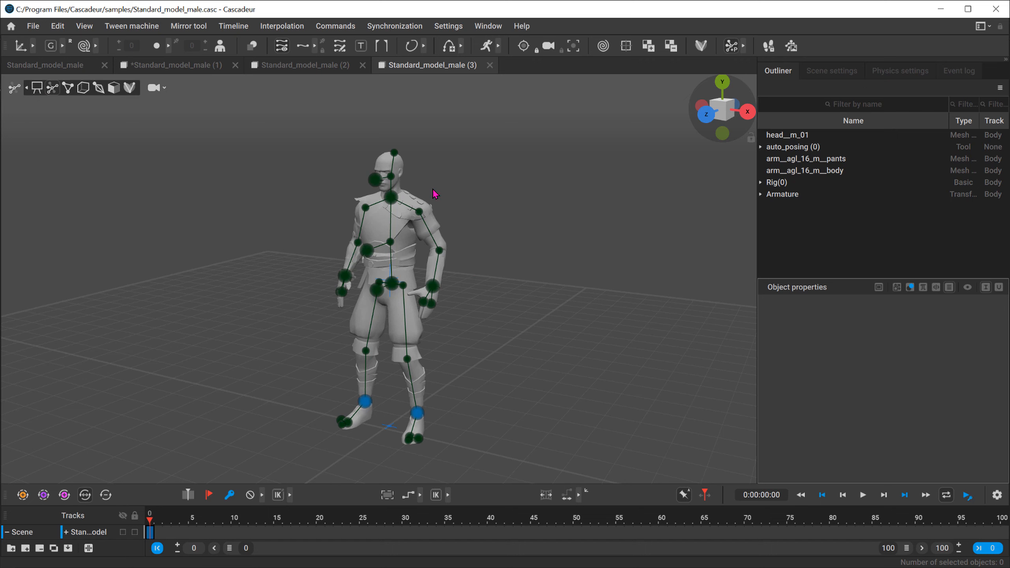
click(99, 89)
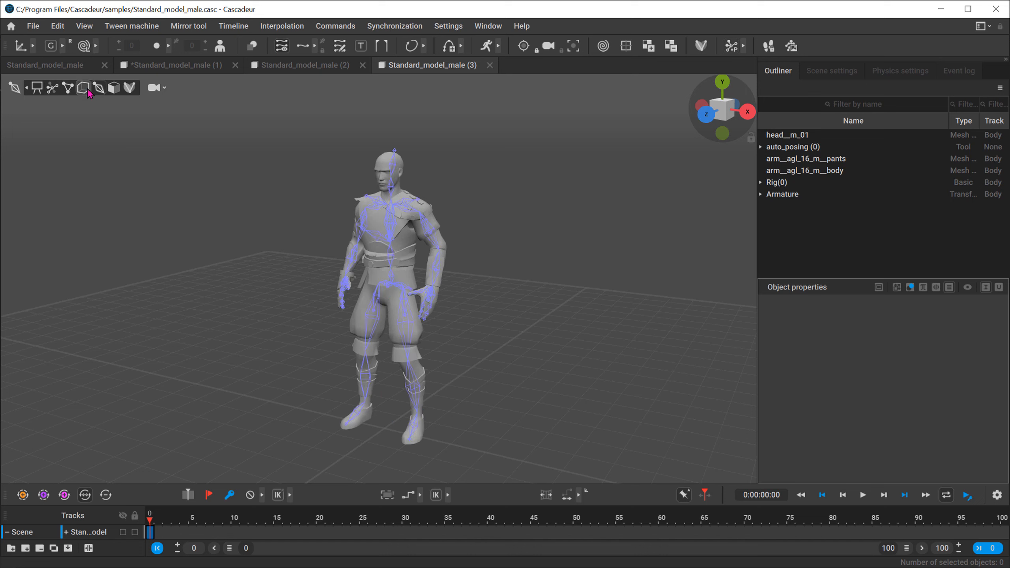
click(87, 92)
click(55, 90)
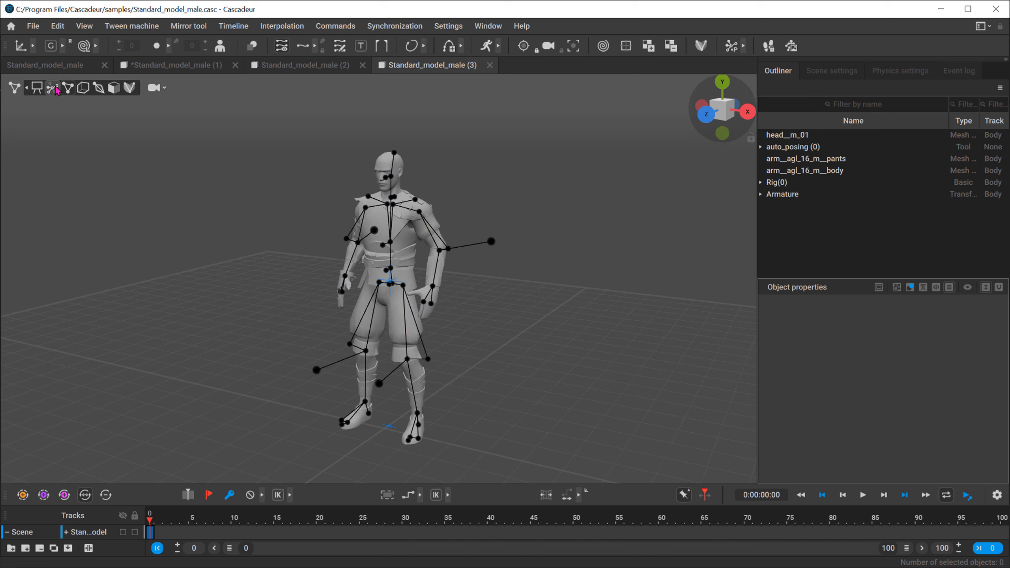
click(69, 89)
click(88, 91)
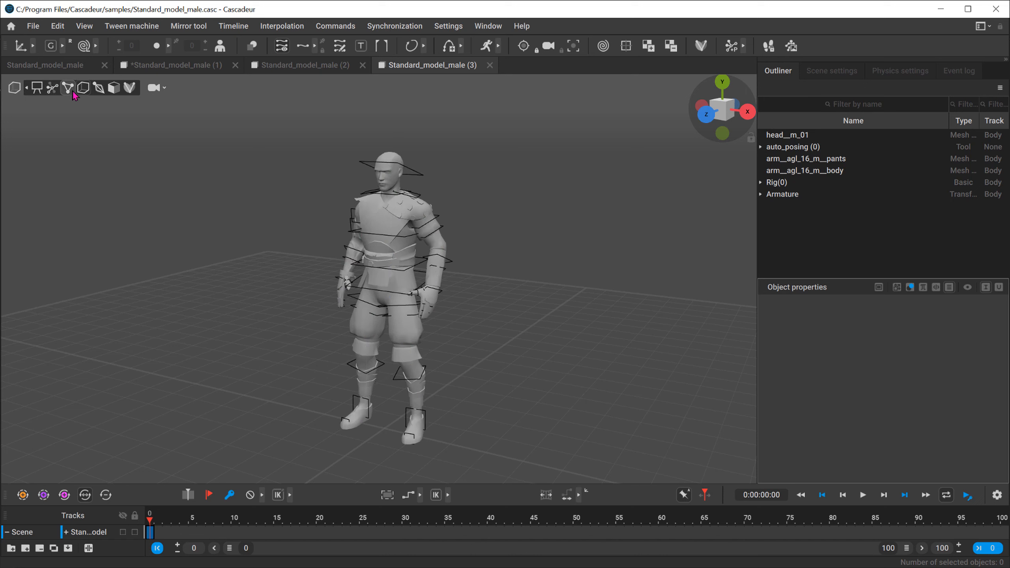
Step: Examine which object types are visible and selectable in Box controller mode
click(55, 90)
click(57, 90)
click(83, 87)
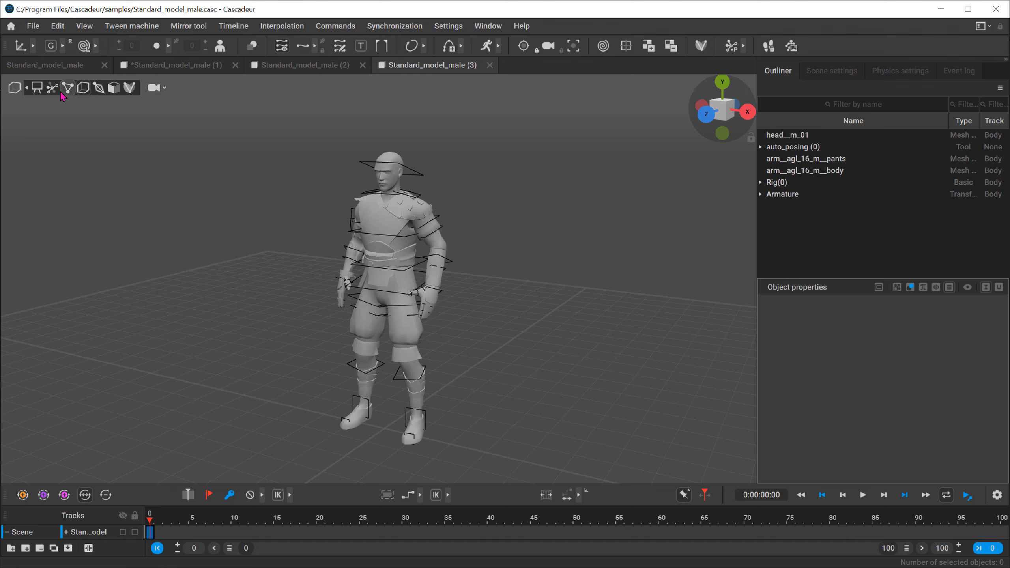
click(14, 88)
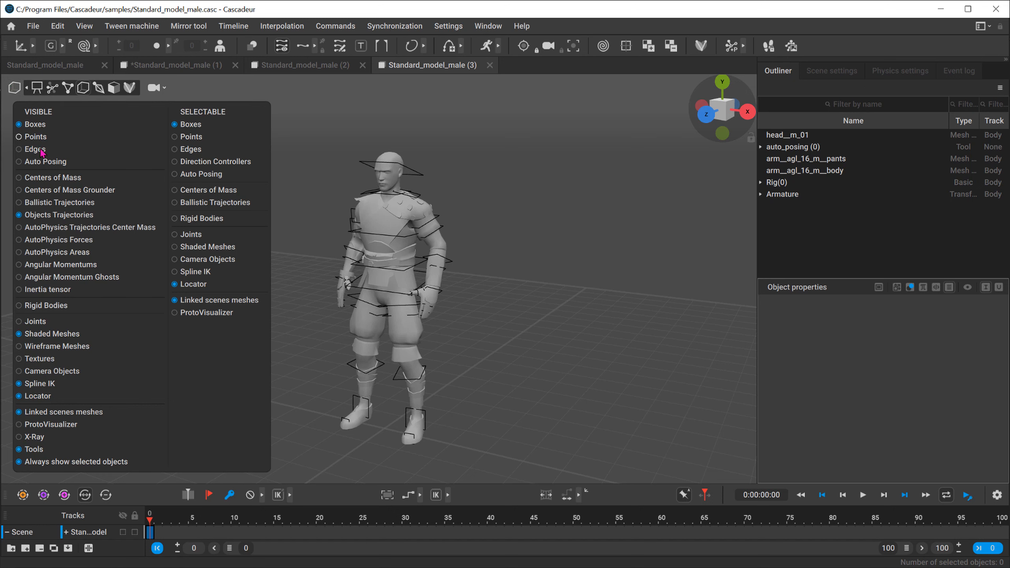
click(301, 132)
Step: Compare the point and box controller modes on the character, and return to auto posing mode
click(52, 88)
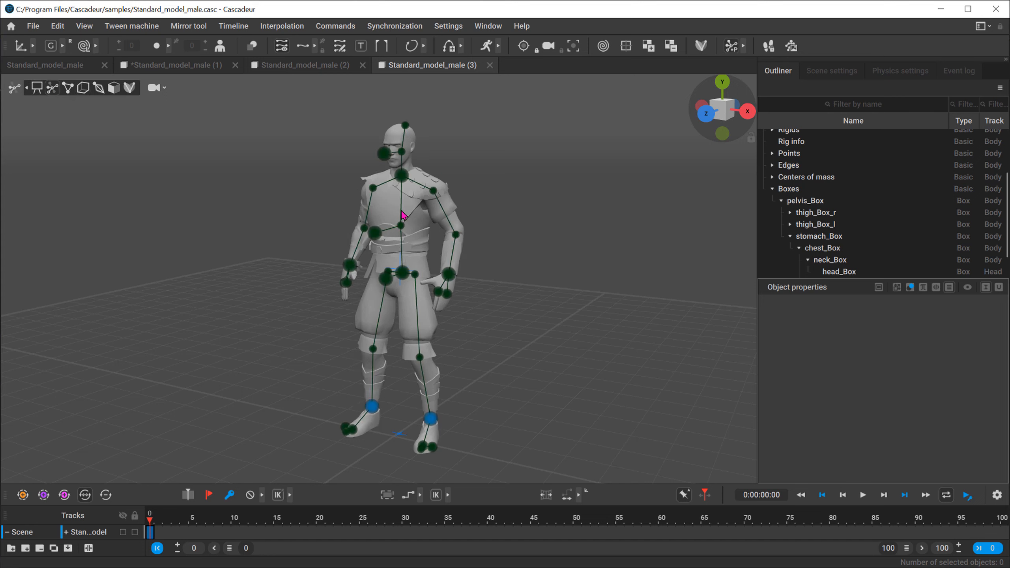
click(68, 89)
click(83, 88)
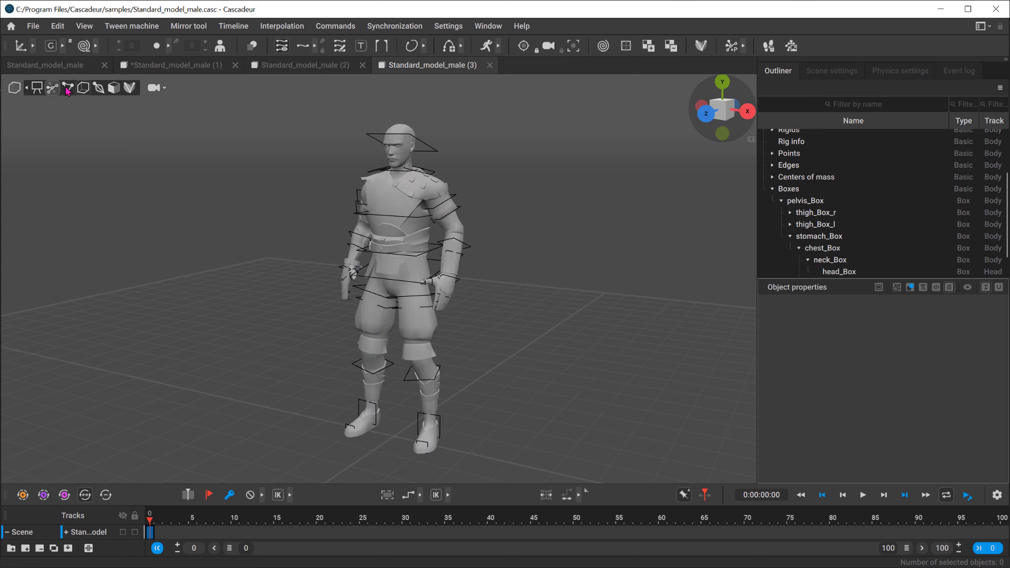
click(53, 89)
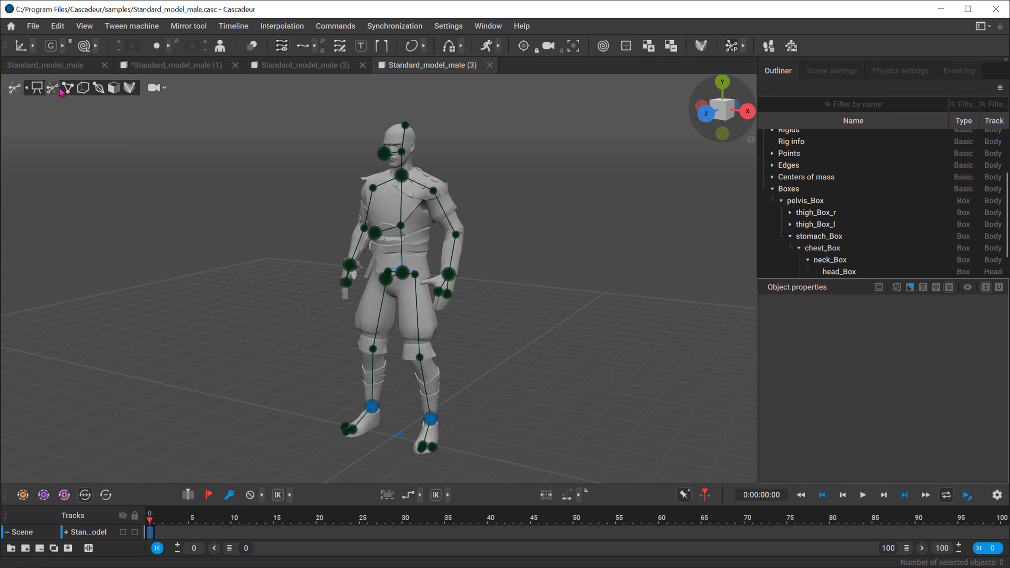
click(54, 89)
click(53, 89)
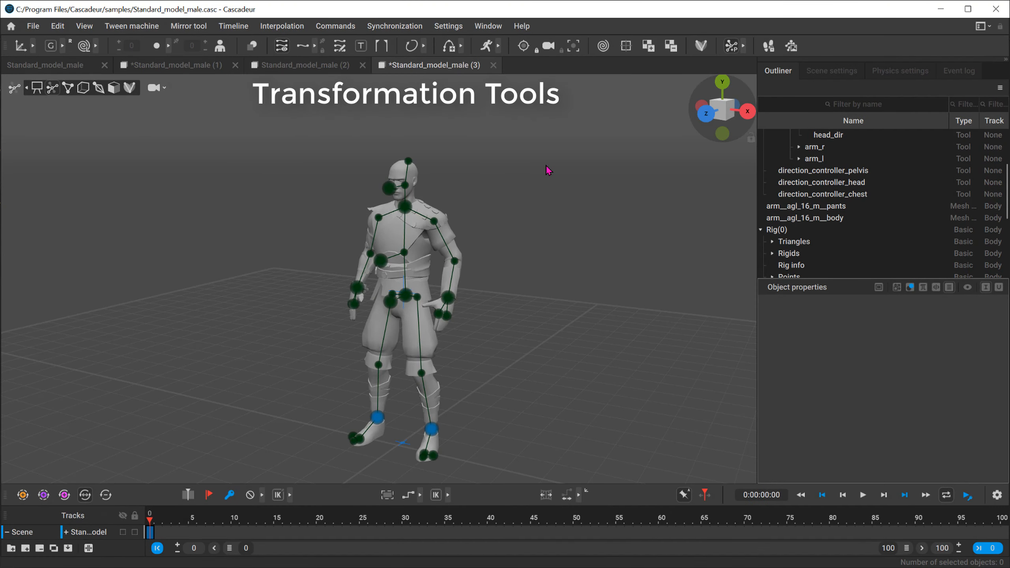
Step: Box-select the controller on top of the head and switch its manipulator from move to rotate
key(q)
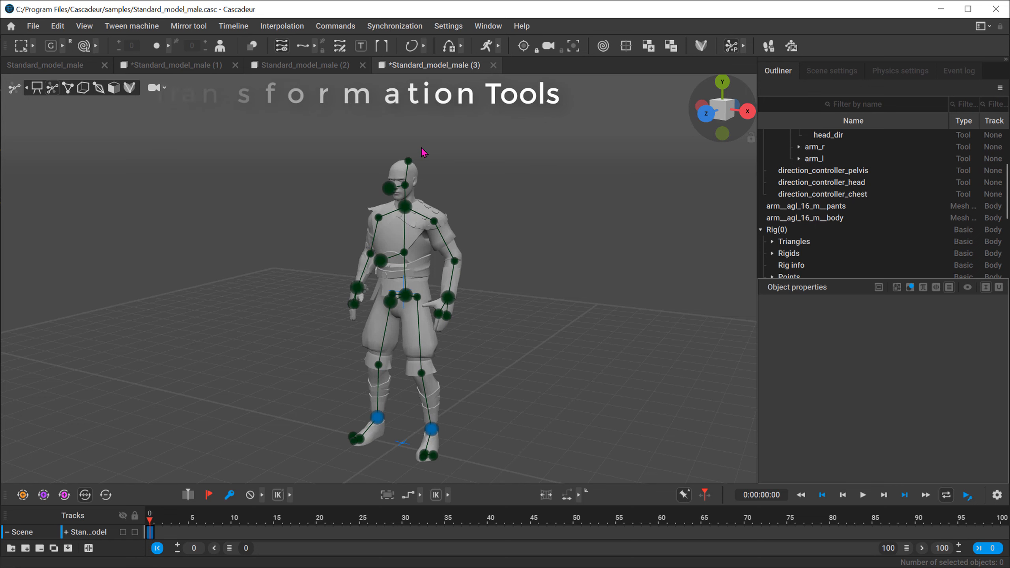
drag(422, 147, 399, 172)
key(w)
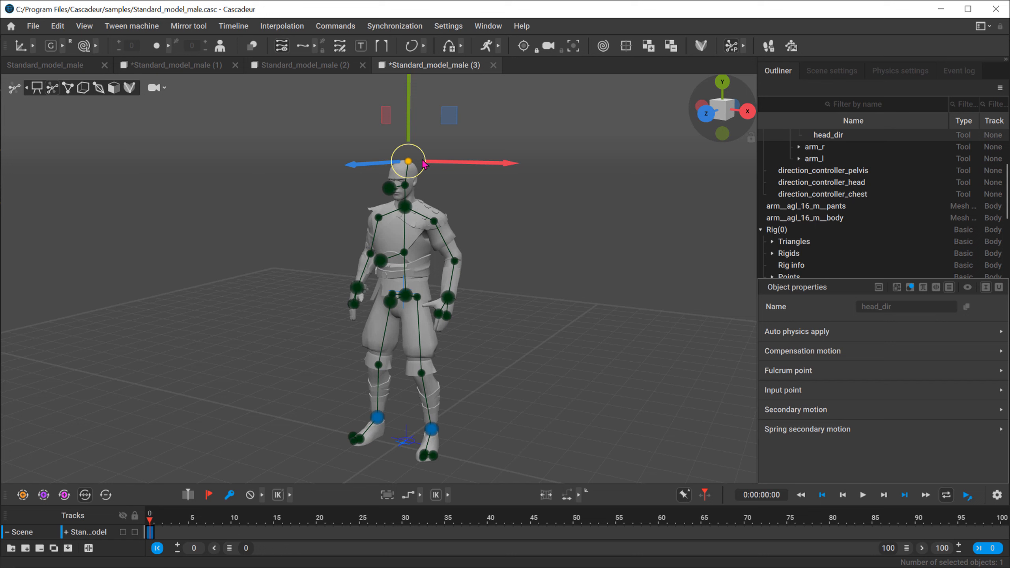
key(e)
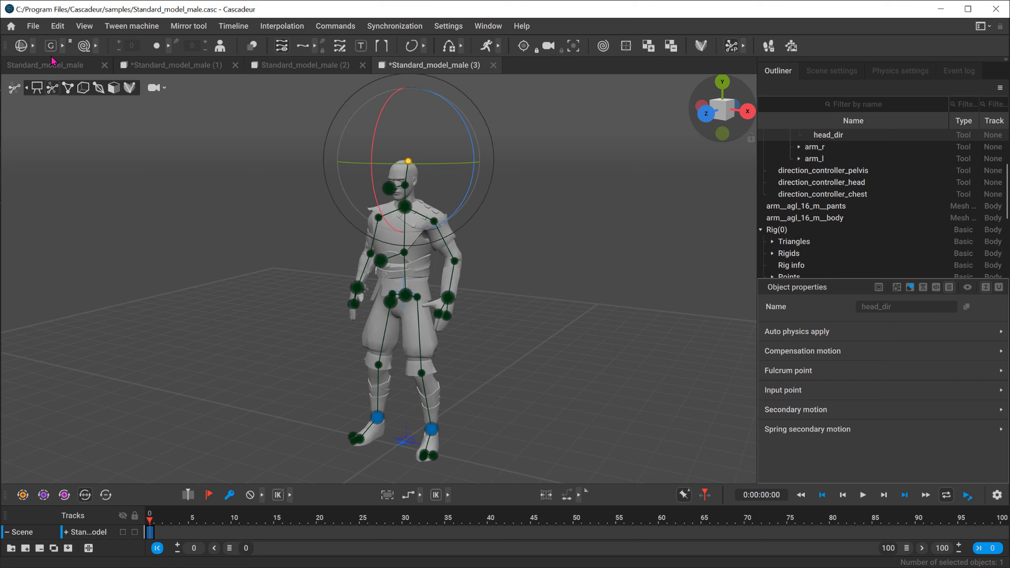
Step: Expand the transformation tools and activate the move manipulator for the controller on top of the head
click(34, 47)
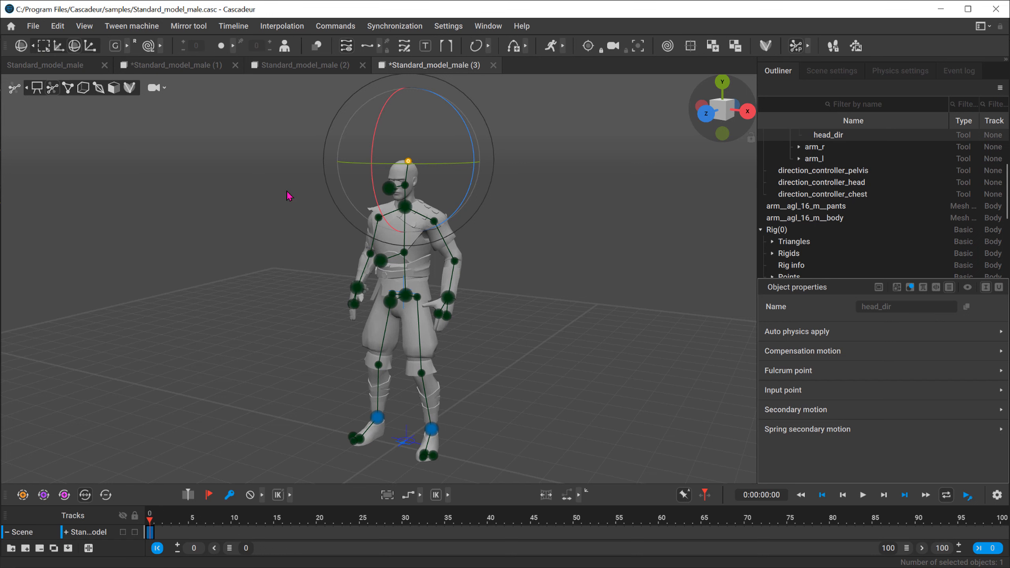
click(363, 174)
click(407, 161)
key(w)
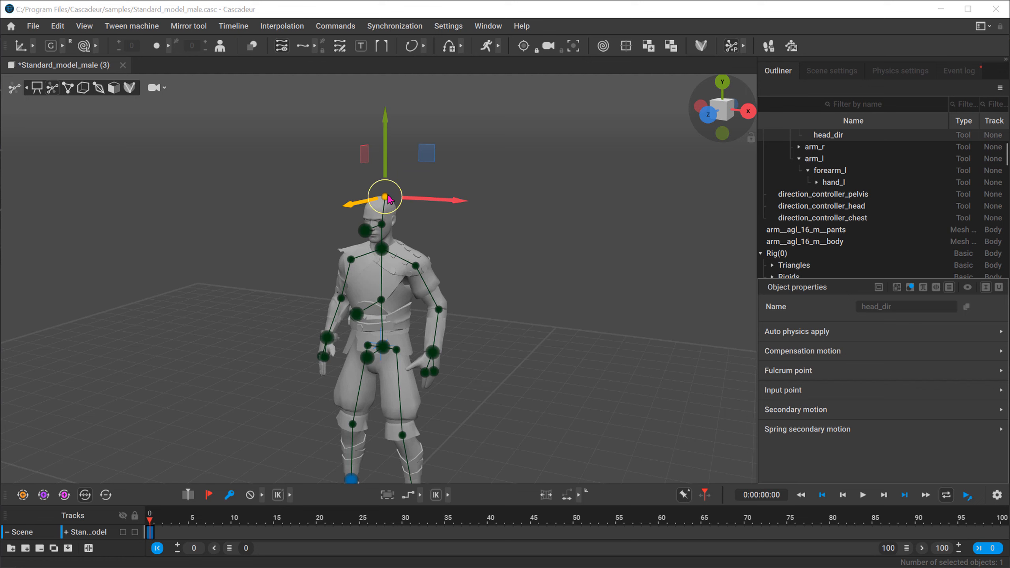
Step: Enlarge the move manipulator on the head-top controller and clear the selection
click(599, 333)
key(w)
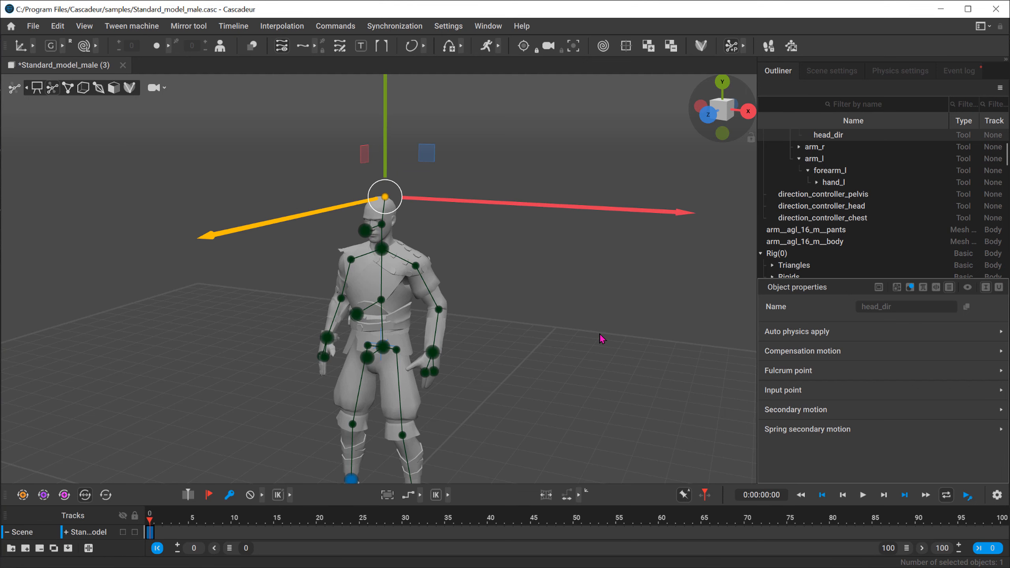
key(w)
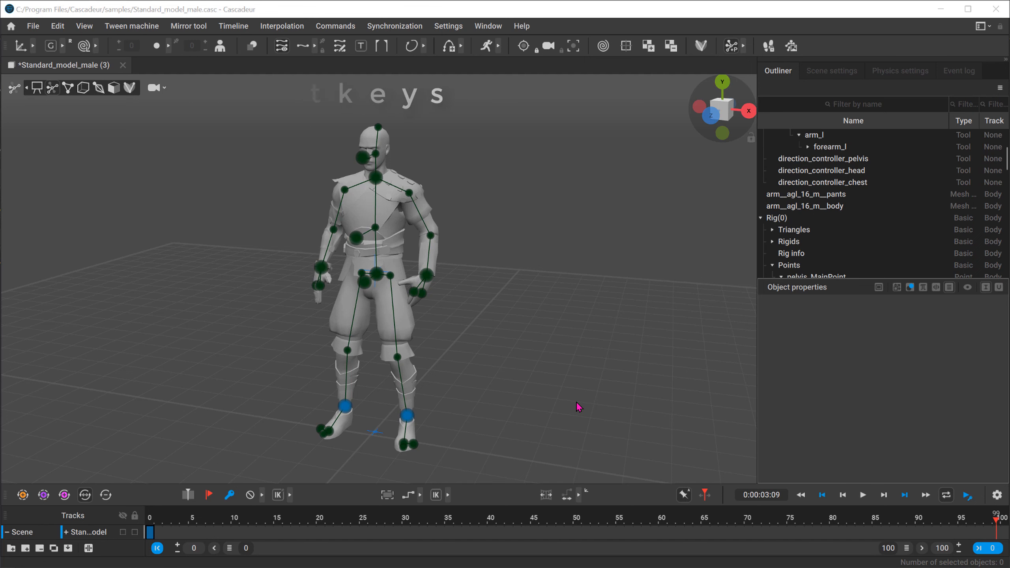
click(576, 401)
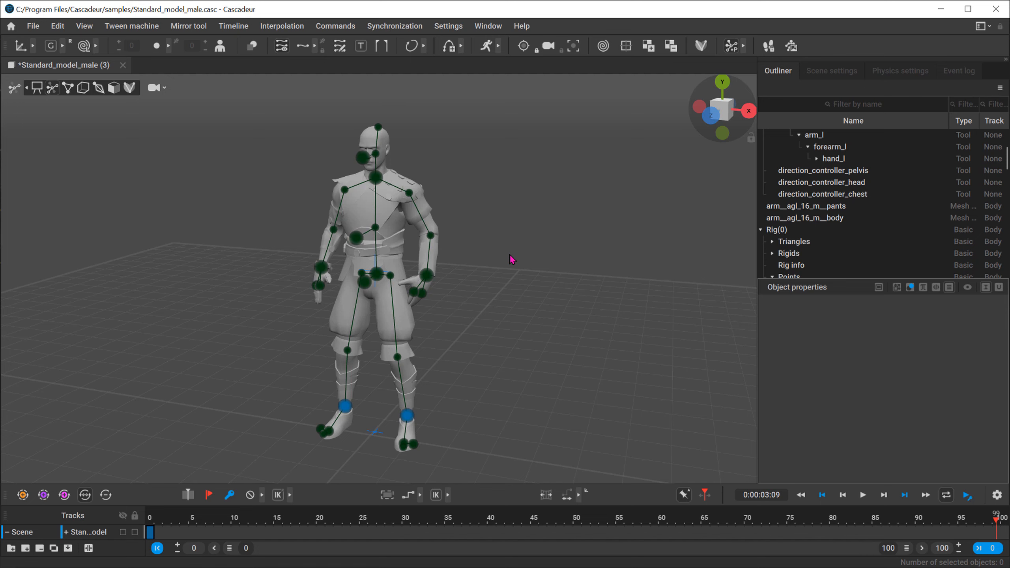
Step: Open the hotkey settings, search for "camera" and examine the shortcuts in the View category
click(447, 27)
click(464, 56)
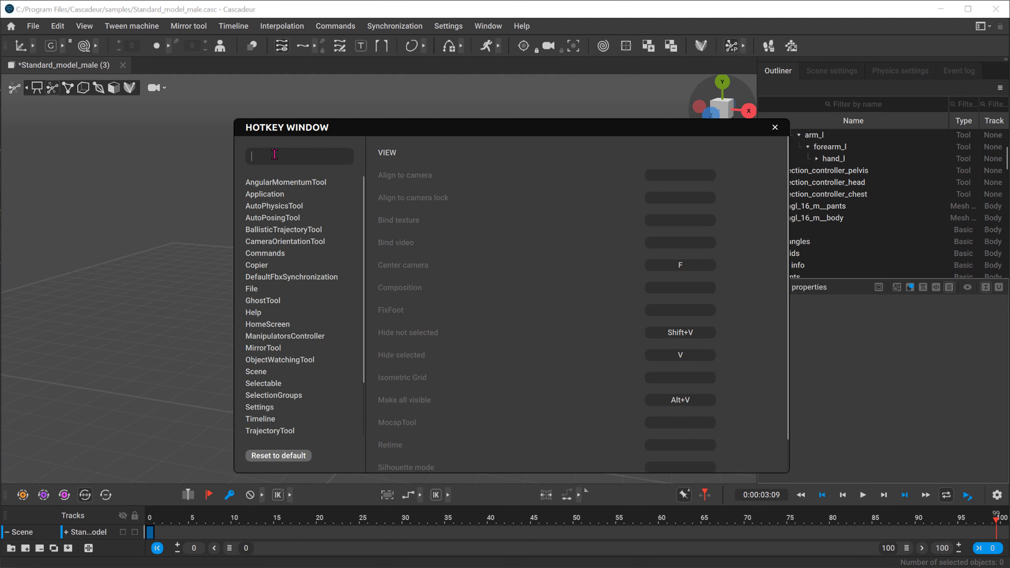
text(camer)
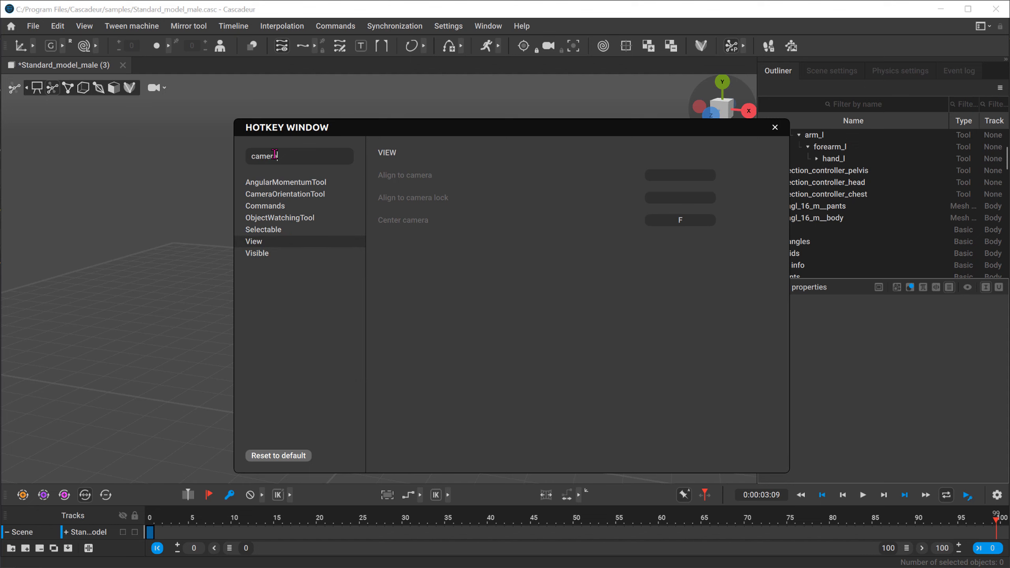
text(a)
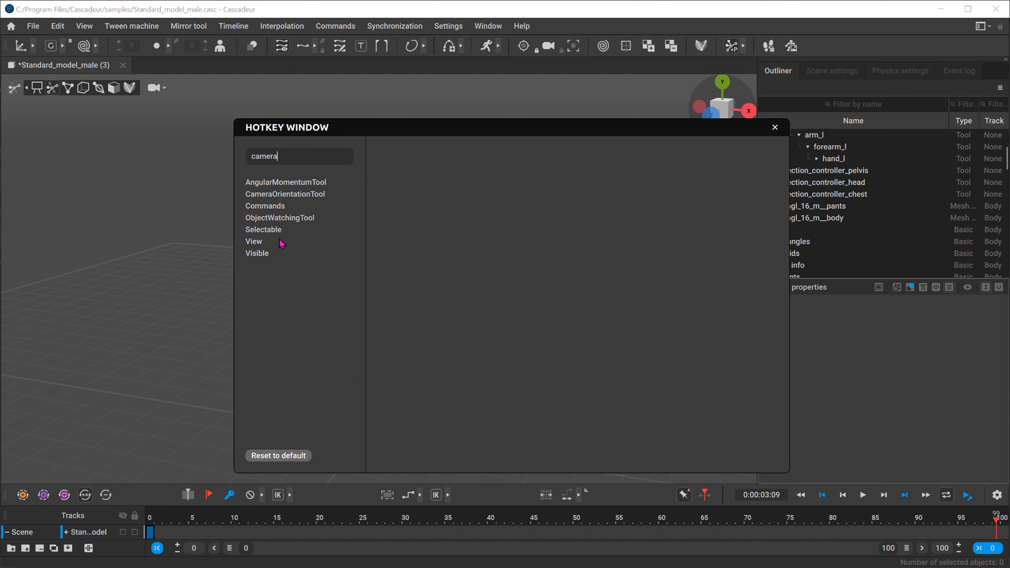
click(267, 244)
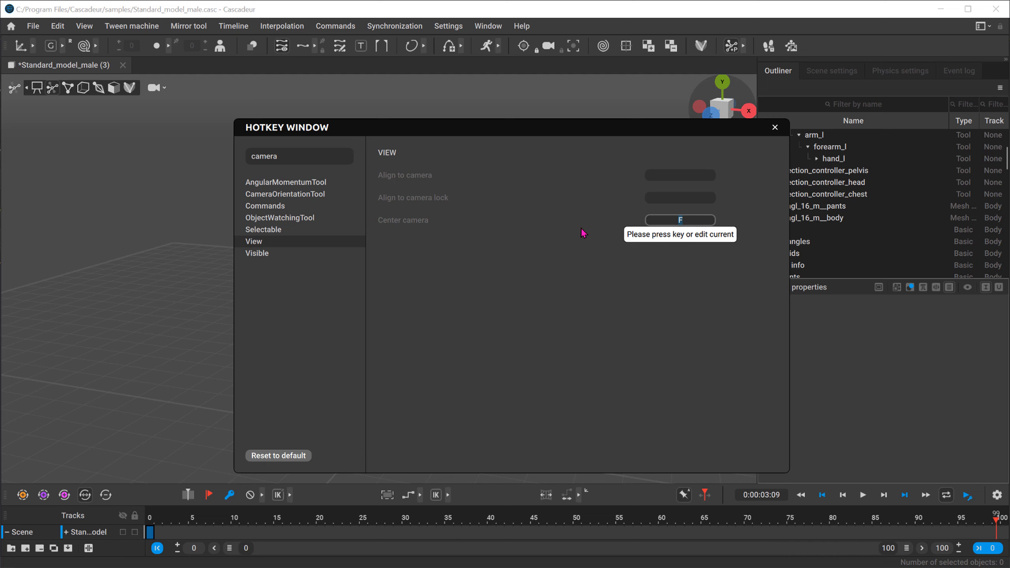
Step: Search the hotkeys for "key", check the Timeline shortcut for Add\Remove key, and close the hotkey settings
drag(309, 157, 40, 152)
text(key)
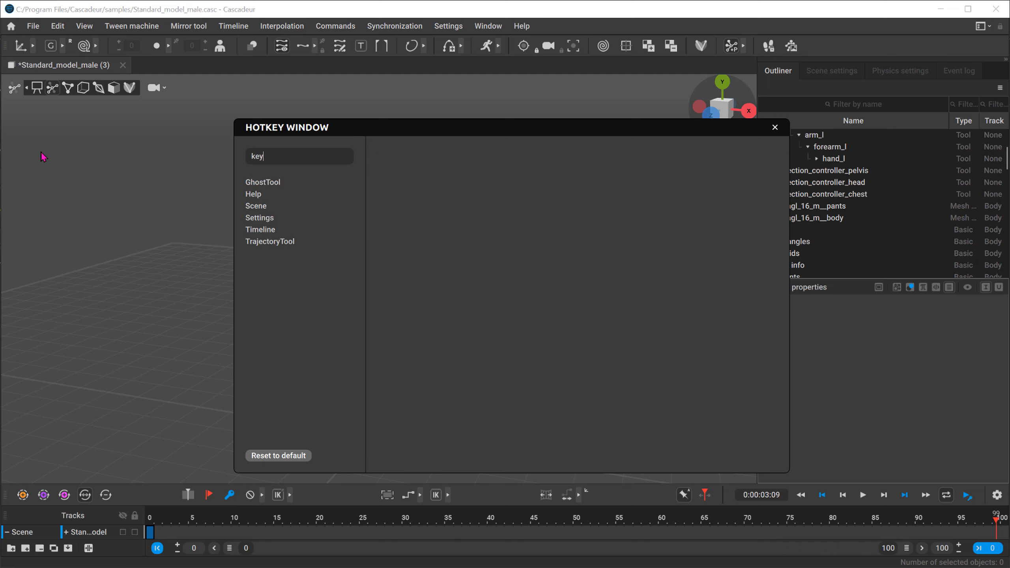
click(272, 231)
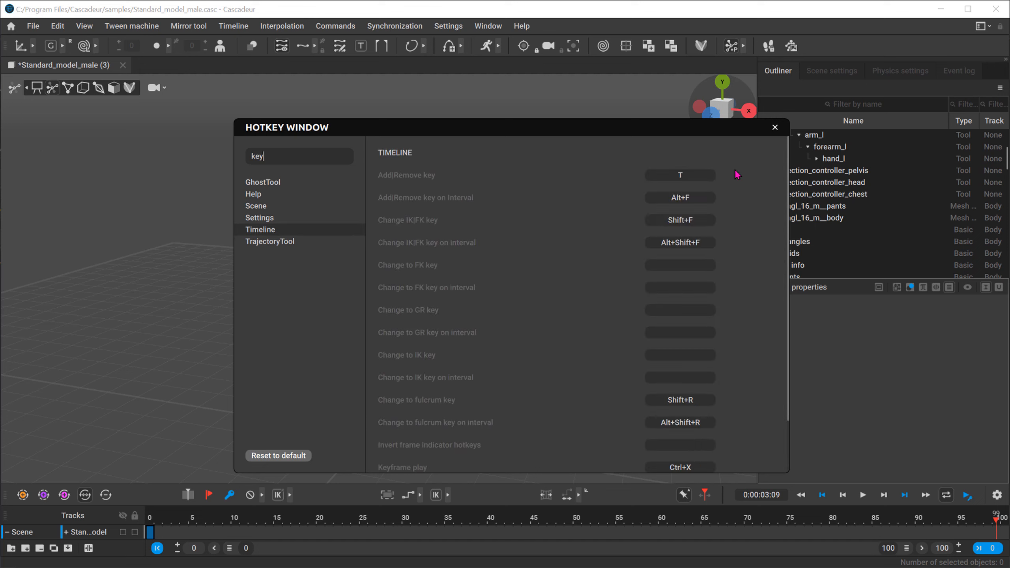
click(711, 171)
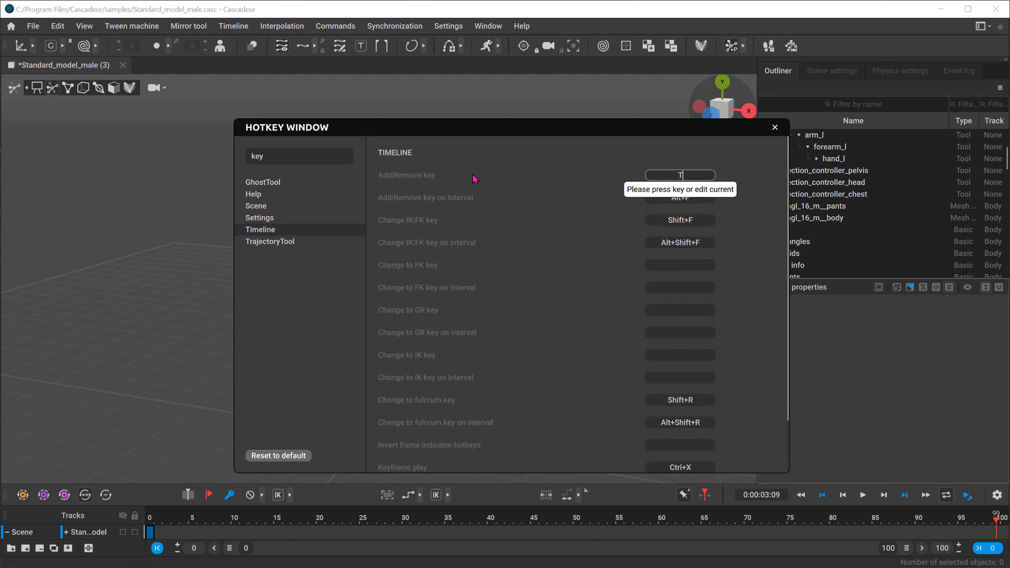
click(775, 128)
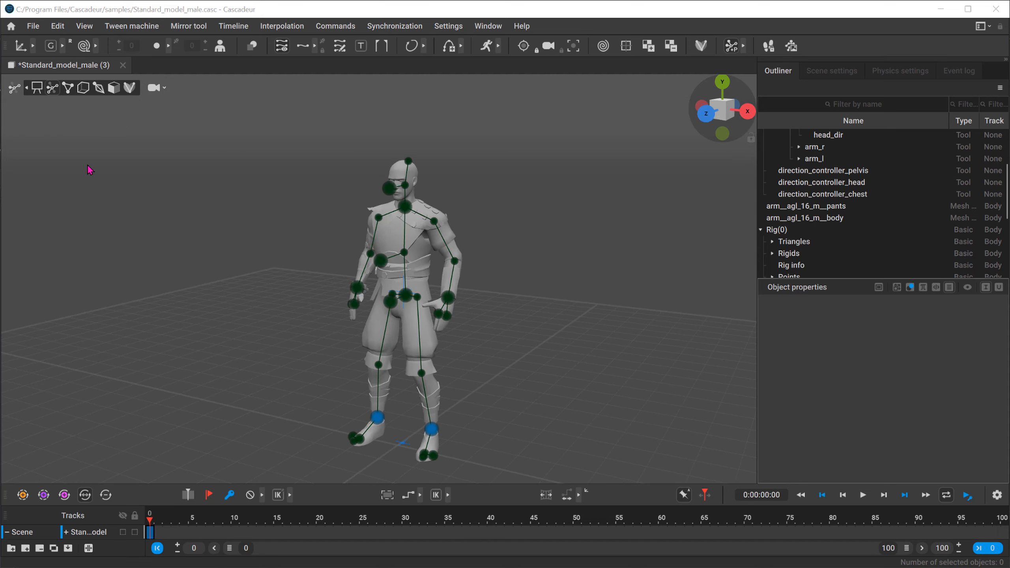
Step: In point controller mode, shift the left elbow point slightly along X and select it together with its child points
click(68, 88)
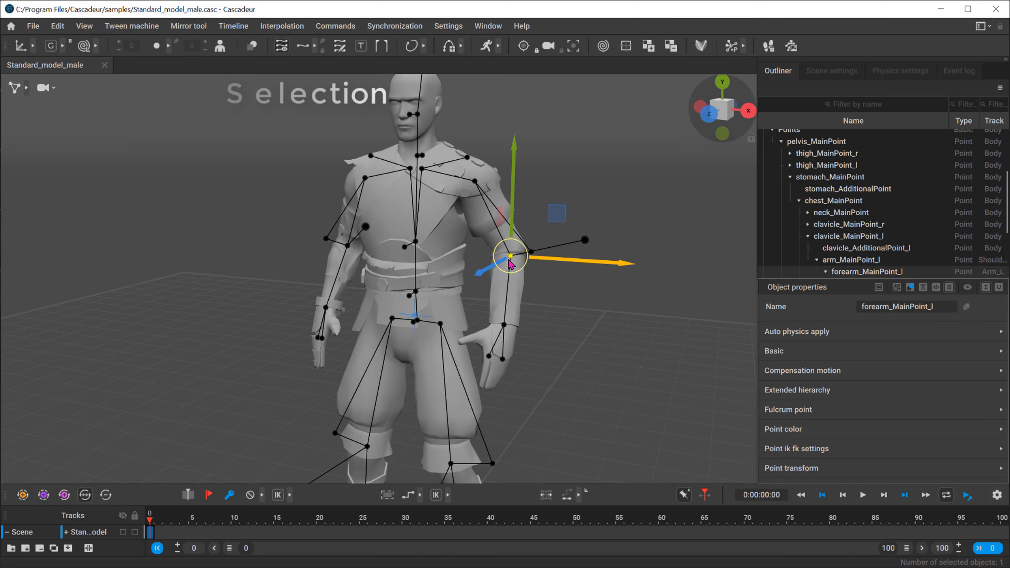
mouse_move(595, 262)
mouse_down()
mouse_move(613, 269)
mouse_move(581, 264)
mouse_move(616, 269)
mouse_move(556, 267)
mouse_move(620, 268)
mouse_move(556, 271)
mouse_move(596, 273)
mouse_move(584, 270)
mouse_up()
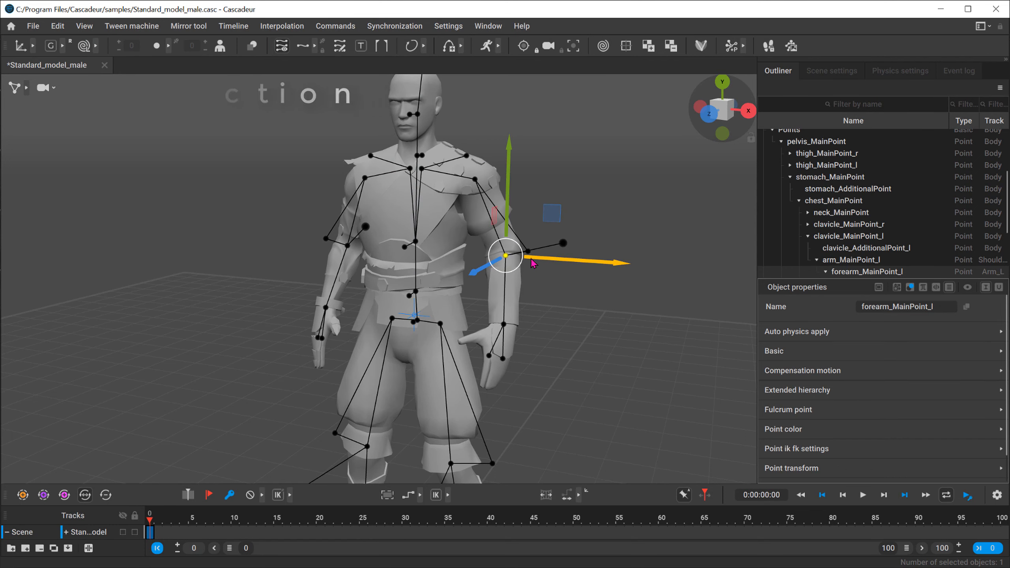
click(520, 286)
click(505, 255)
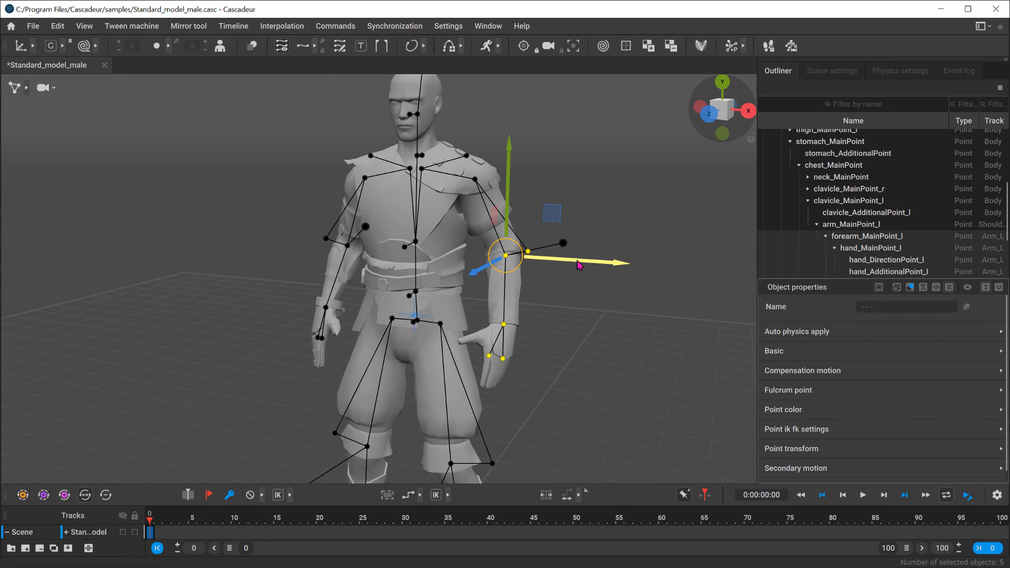
Step: Shift the left elbow point and its child points slightly along X, and check the Rotate manipulator on them
mouse_move(561, 263)
mouse_down()
mouse_move(619, 268)
mouse_move(561, 273)
mouse_up()
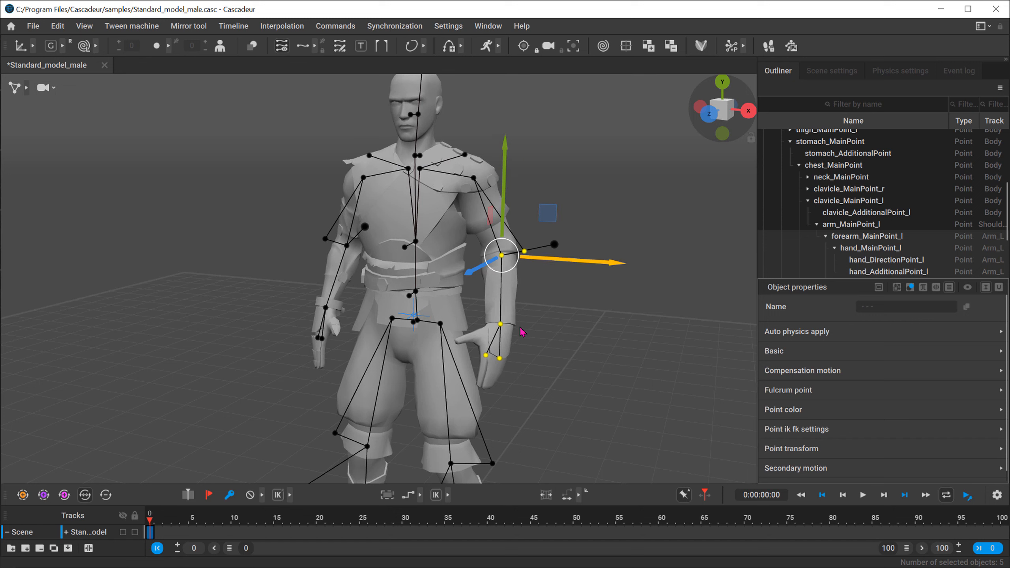
key(e)
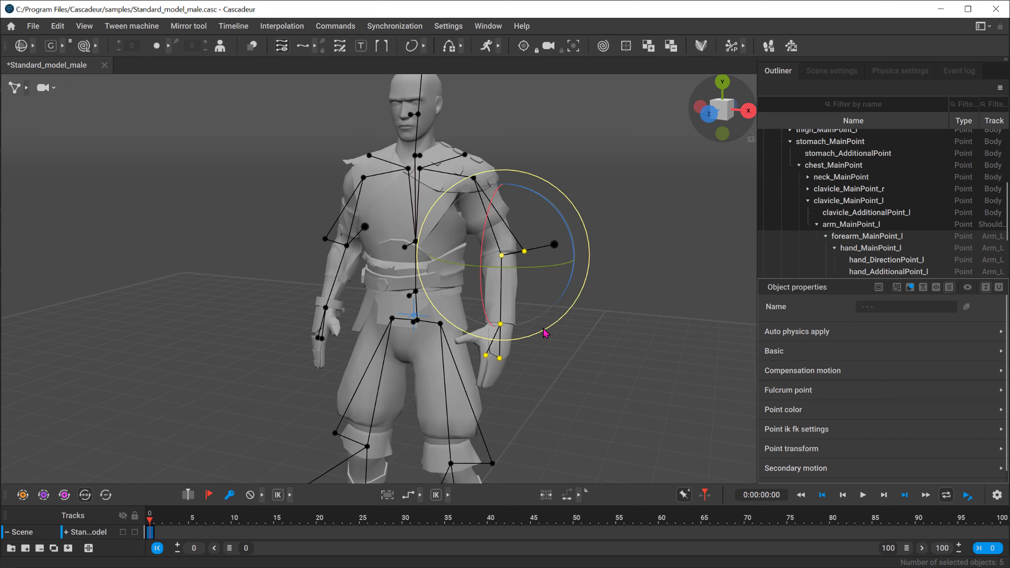
key(w)
Step: Try to rotate the left elbow point by itself in global mode, and clear the selection
click(502, 255)
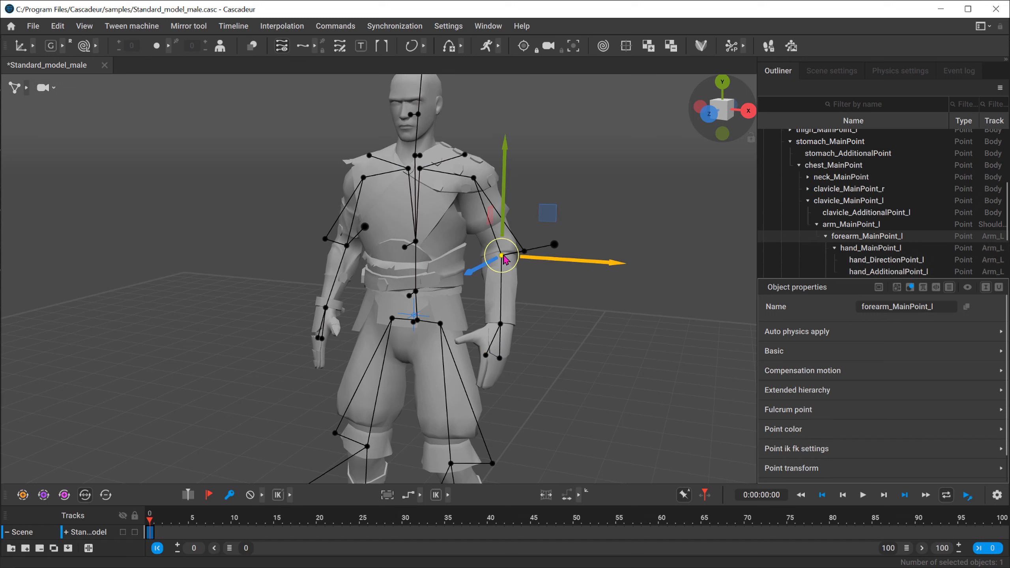
key(e)
drag(513, 247, 516, 272)
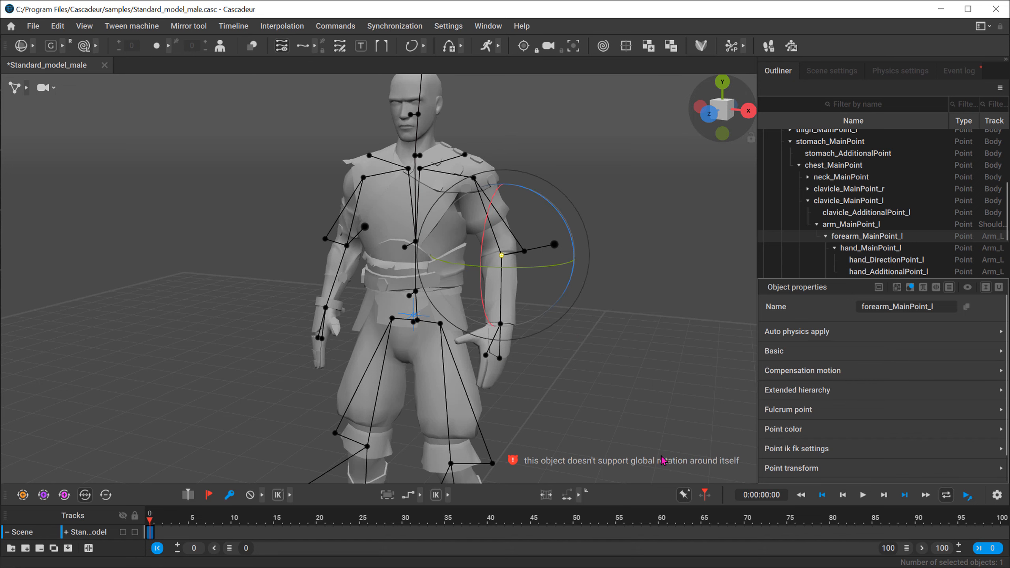
click(640, 283)
Step: Try to rotate the left elbow point together with its forearm additional point around Z, undo it, and clear the selection
alt+drag(499, 303, 502, 324)
drag(540, 249, 507, 253)
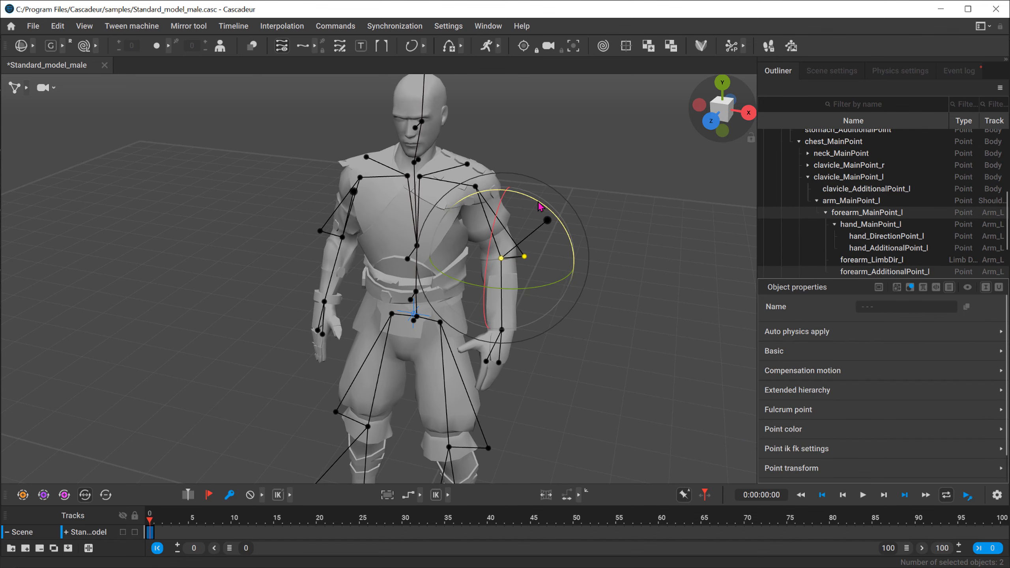
mouse_move(537, 202)
mouse_down()
mouse_move(528, 198)
mouse_move(546, 218)
mouse_up()
key(ctrl+z)
click(584, 349)
Step: Select the stomach point with all its upper-body child points, view the whole character, and clear the selection
alt+drag(386, 360, 286, 314)
scroll(287, 311, down, 2)
alt+middle_drag(286, 313, 307, 196)
alt+drag(307, 196, 283, 221)
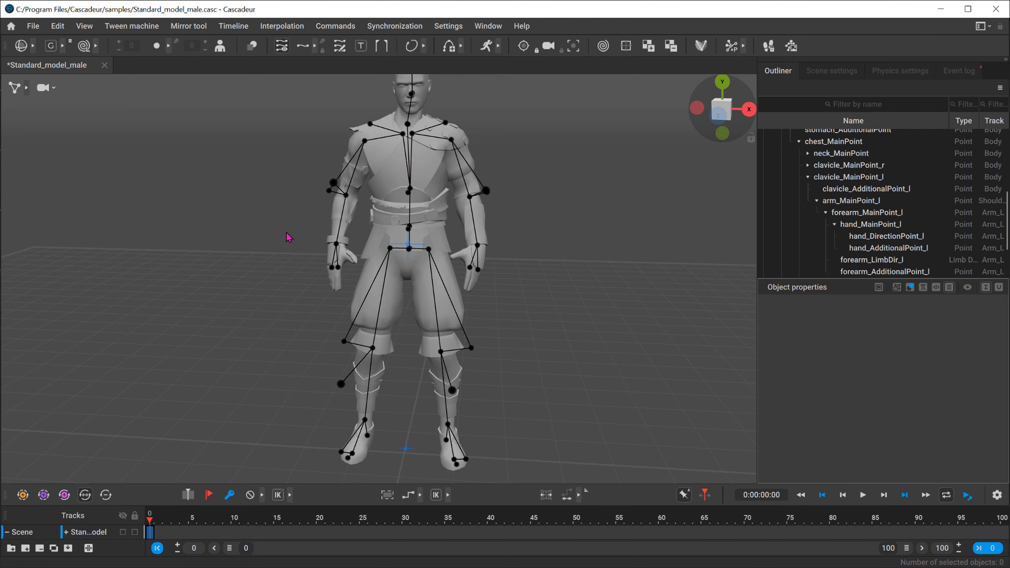
alt+drag(297, 222, 267, 232)
alt+middle_drag(257, 272, 261, 314)
alt+right_drag(263, 311, 615, 357)
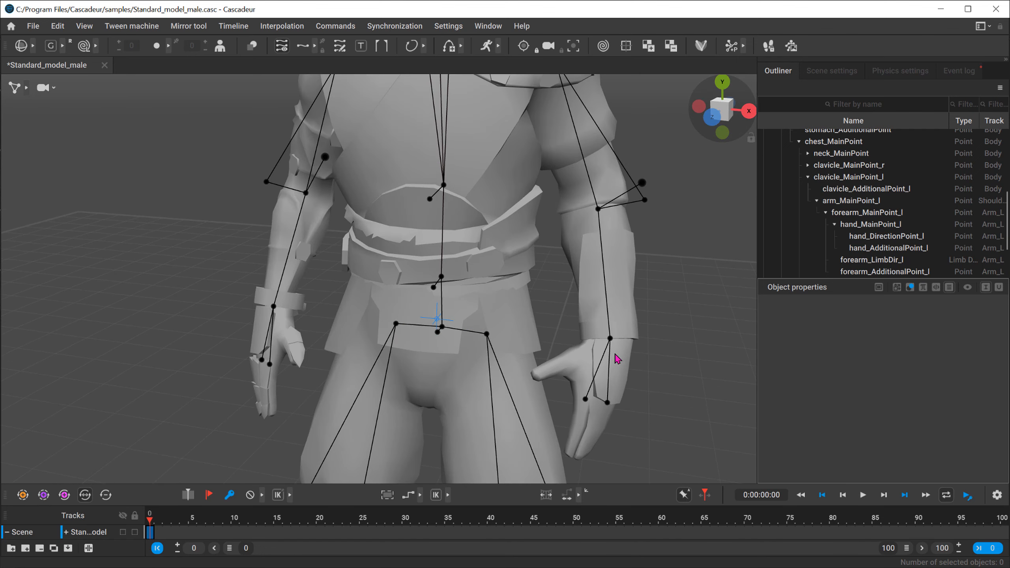
double_click(442, 277)
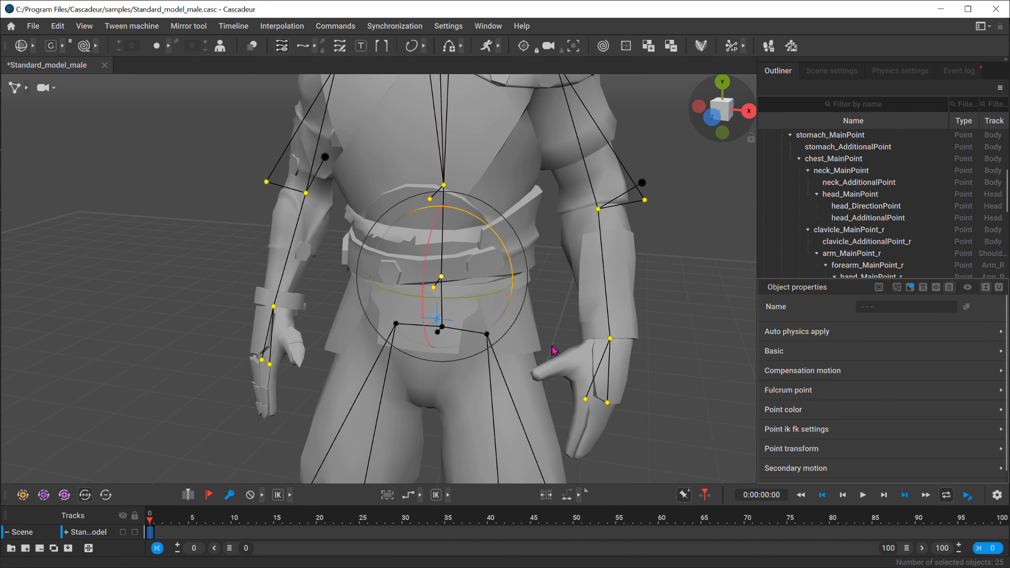
alt+right_drag(551, 348, 211, 237)
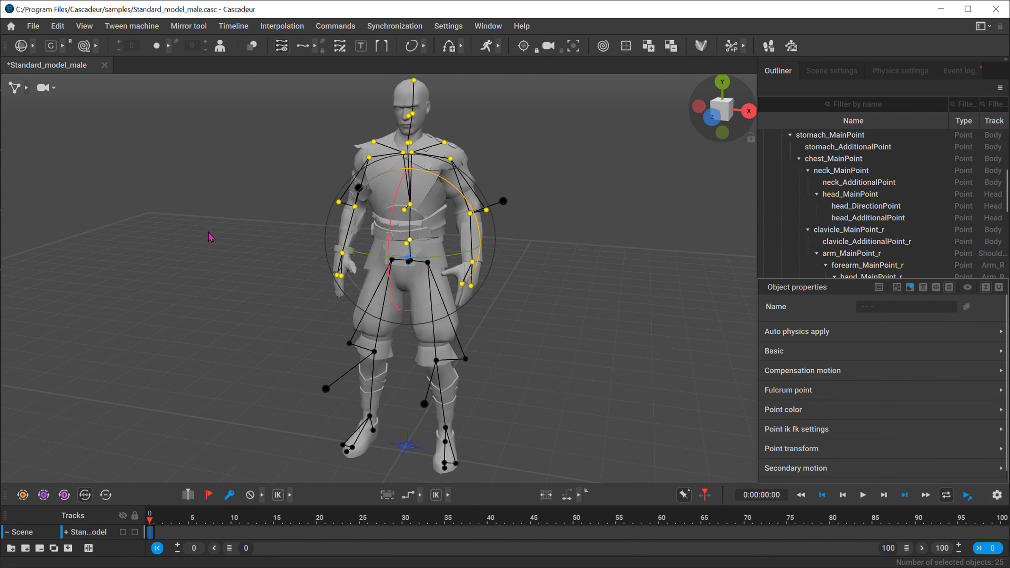
click(235, 219)
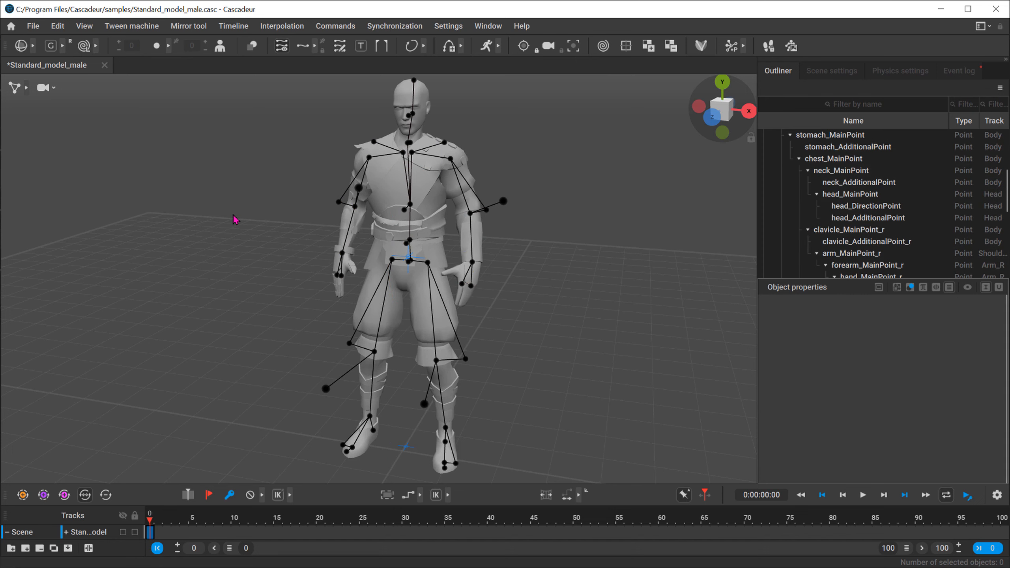
Step: Select the upper-body hierarchy again from the stomach point and deselect everything
click(410, 241)
double_click(410, 241)
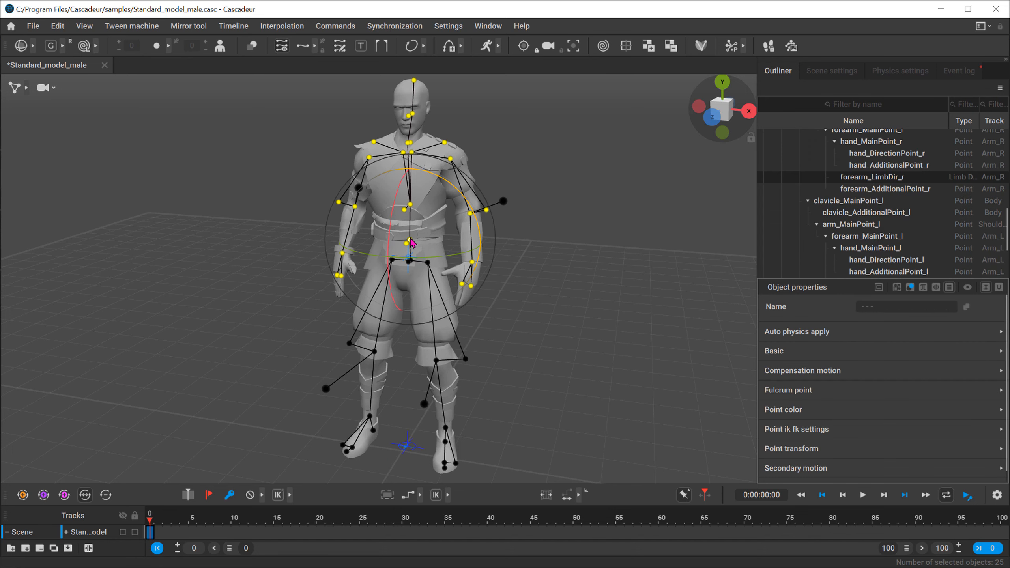
click(210, 179)
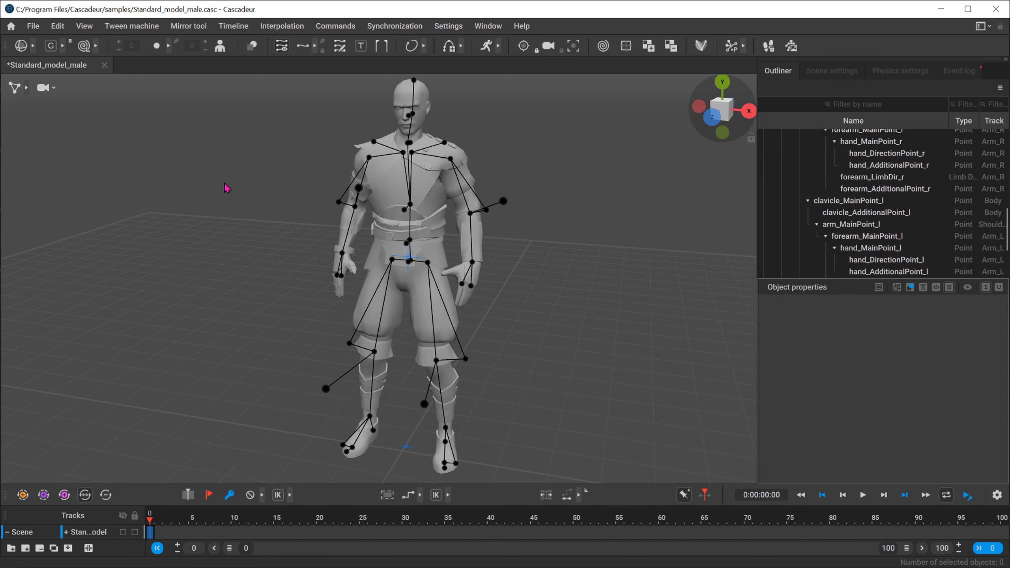
key(ctrl+z)
click(224, 184)
Step: Select the left arm hierarchy from its shoulder point, do the same for the right arm, and clear the selection
double_click(453, 159)
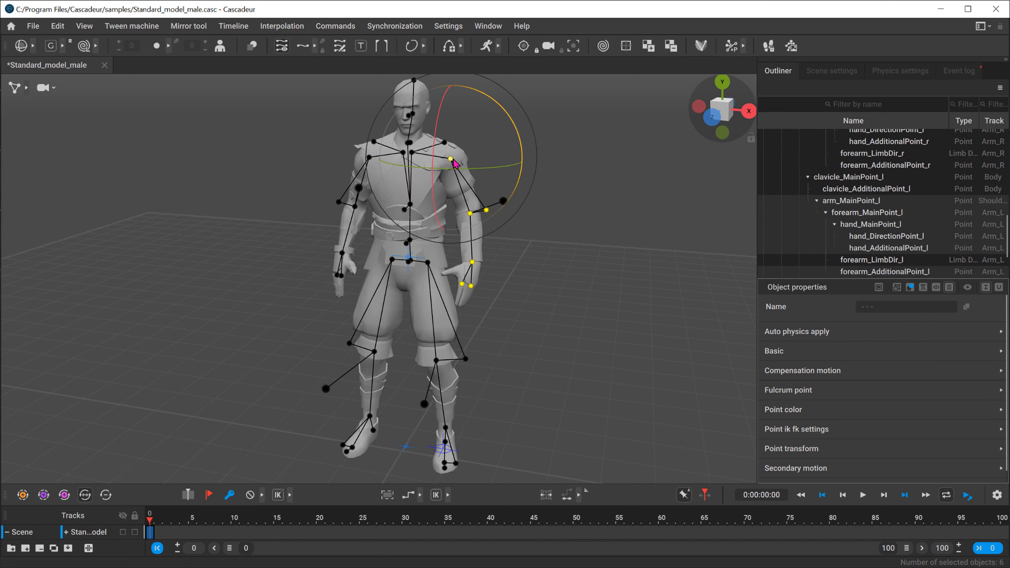
click(350, 159)
double_click(369, 158)
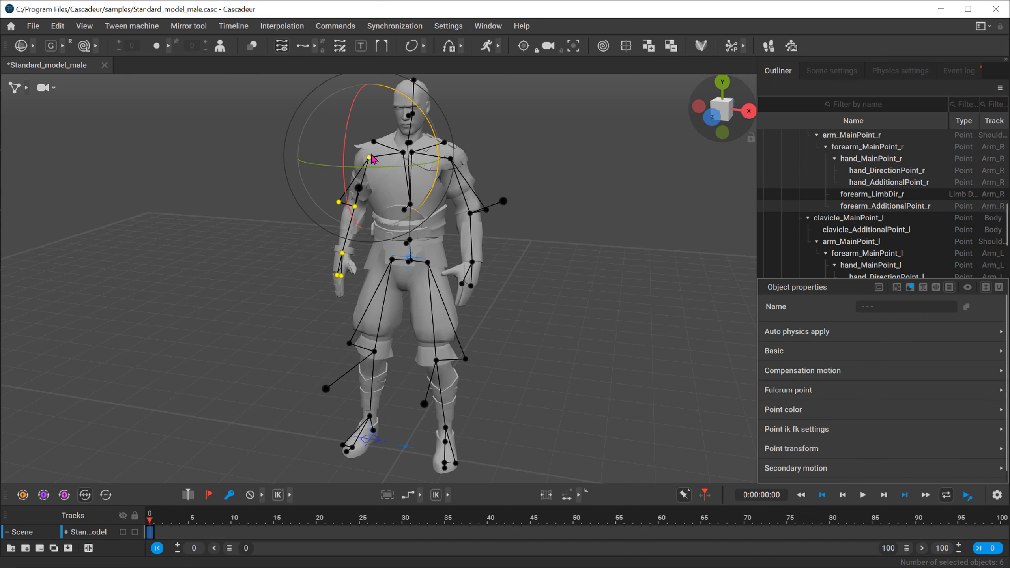
click(233, 163)
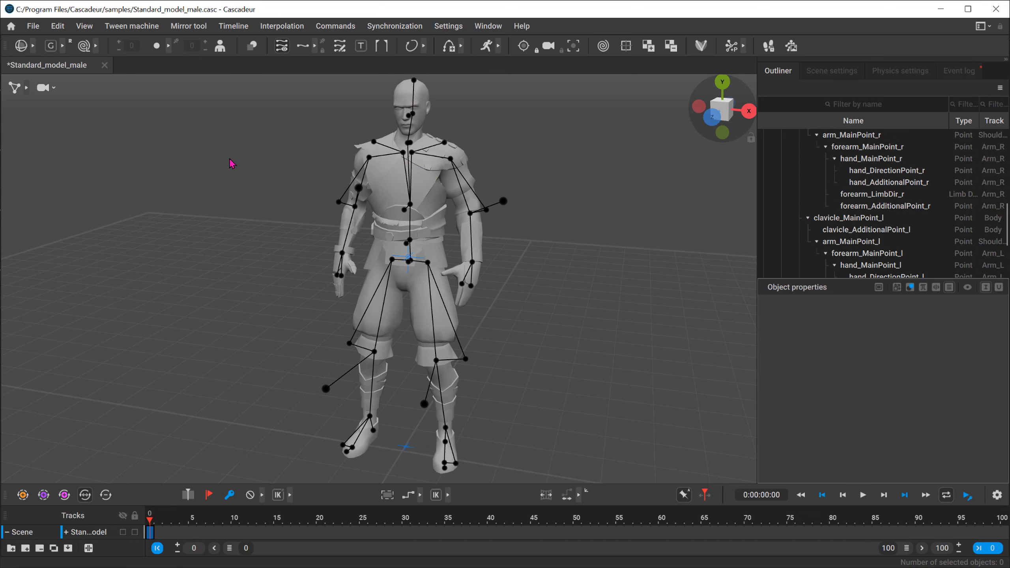
Step: Recall upper-body selection group 1, subtract arm groups 2 and 3 from it, and clear the selection
key(1)
key(alt+2)
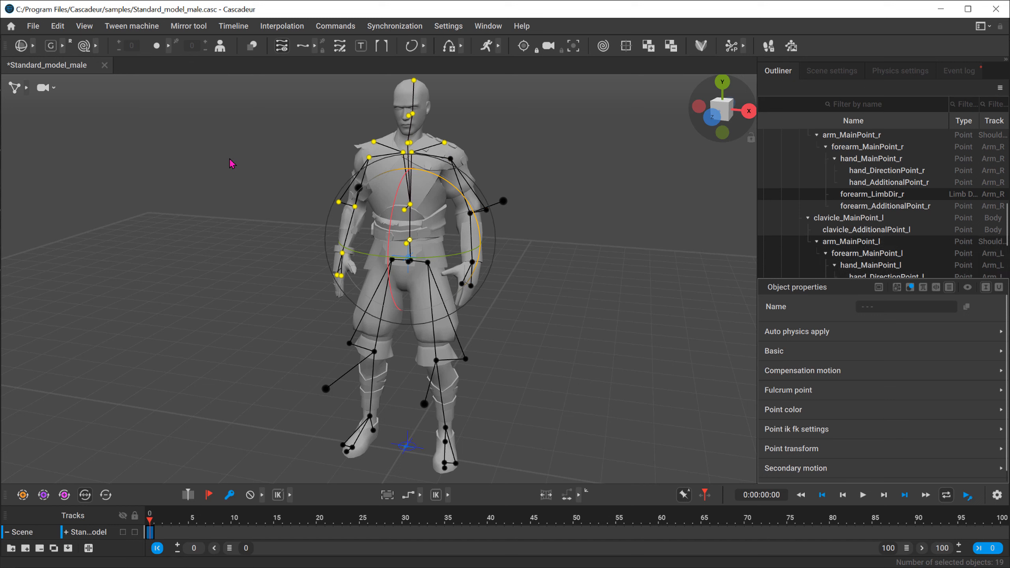
key(alt+3)
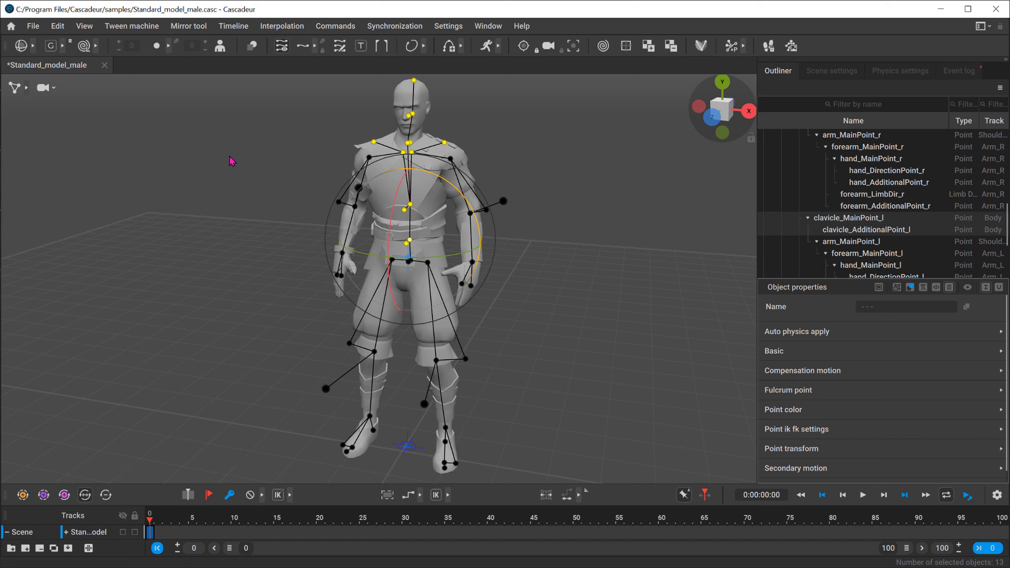
click(249, 185)
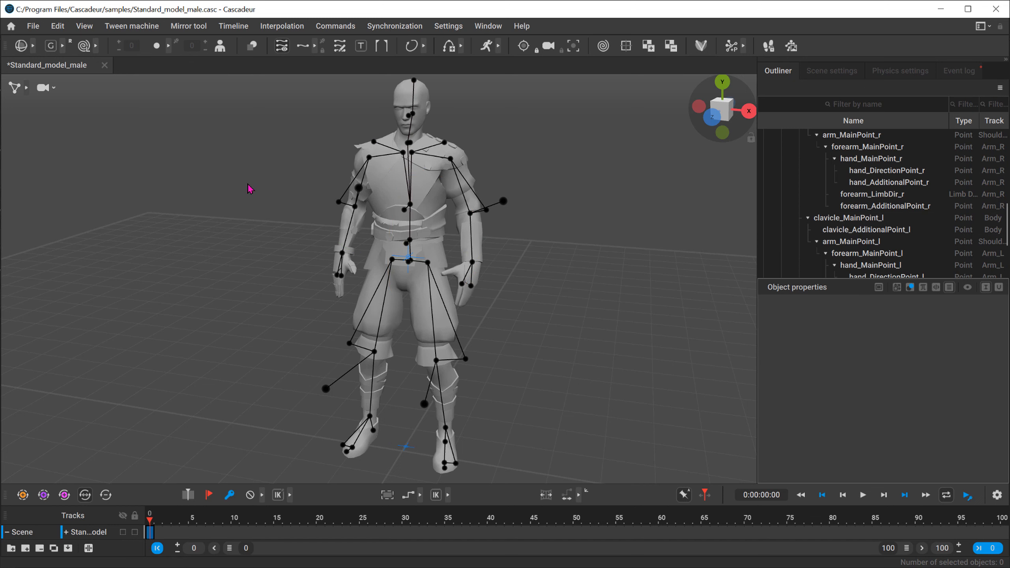
Step: Recall arm selection groups 2 and 3 separately and combined, recall the upper-body selection, and clear it
key(2)
key(3)
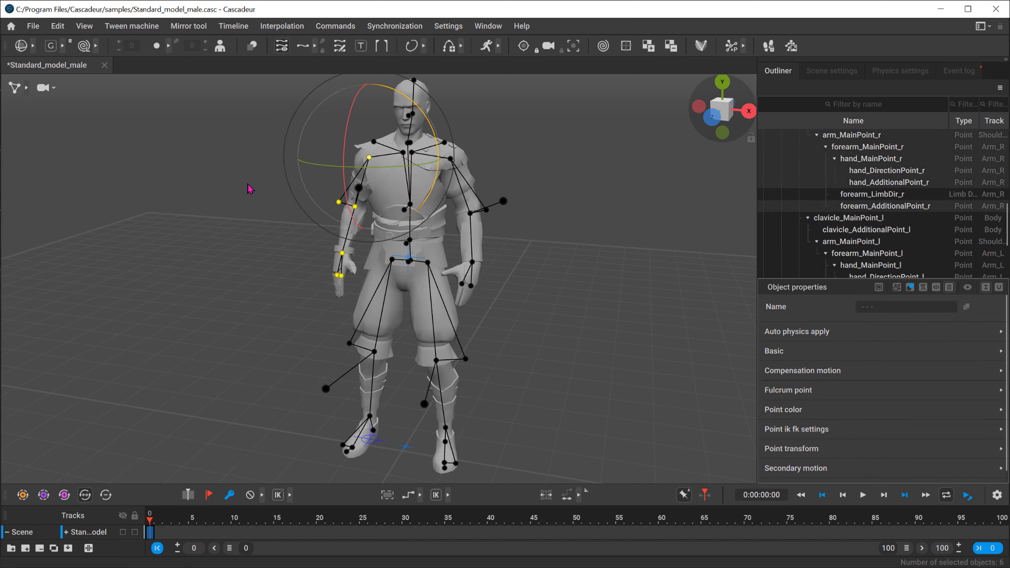
key(shift+2)
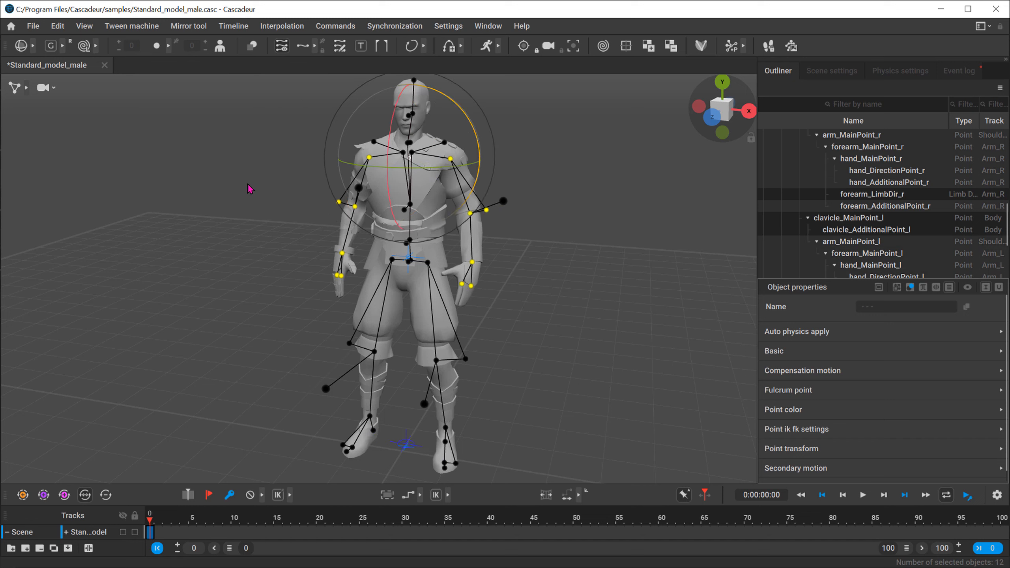
key(3)
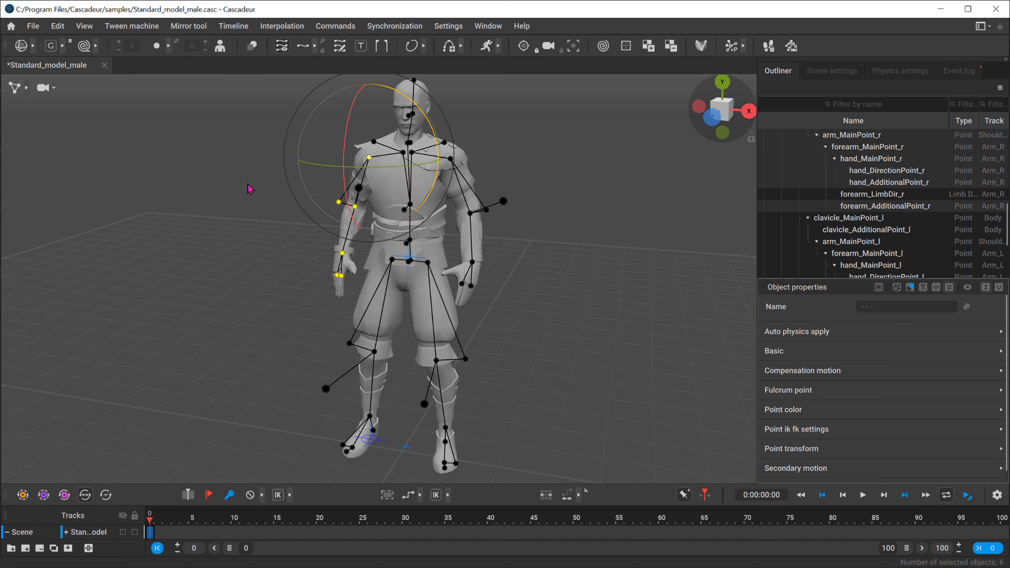
key(2)
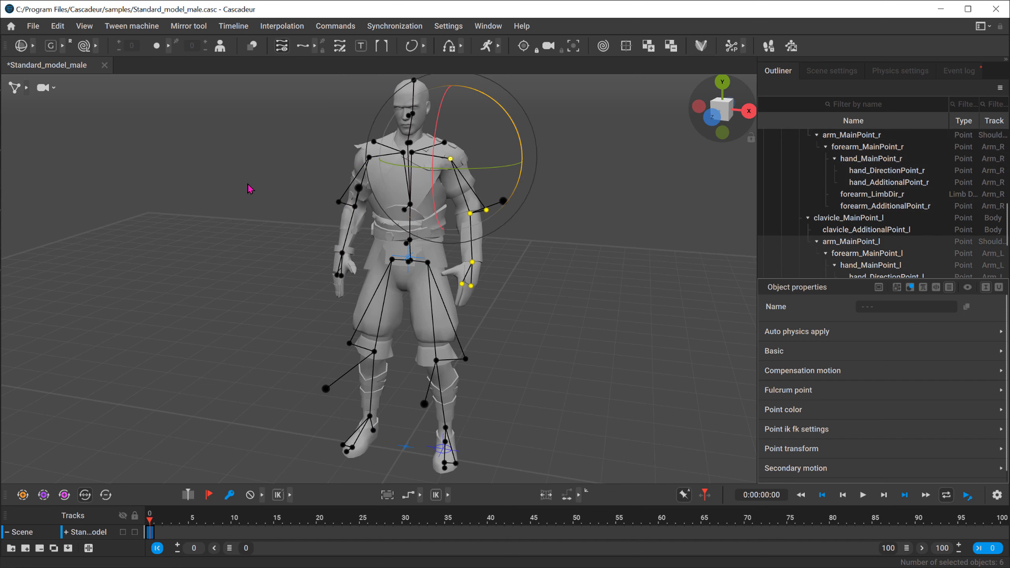
key(3)
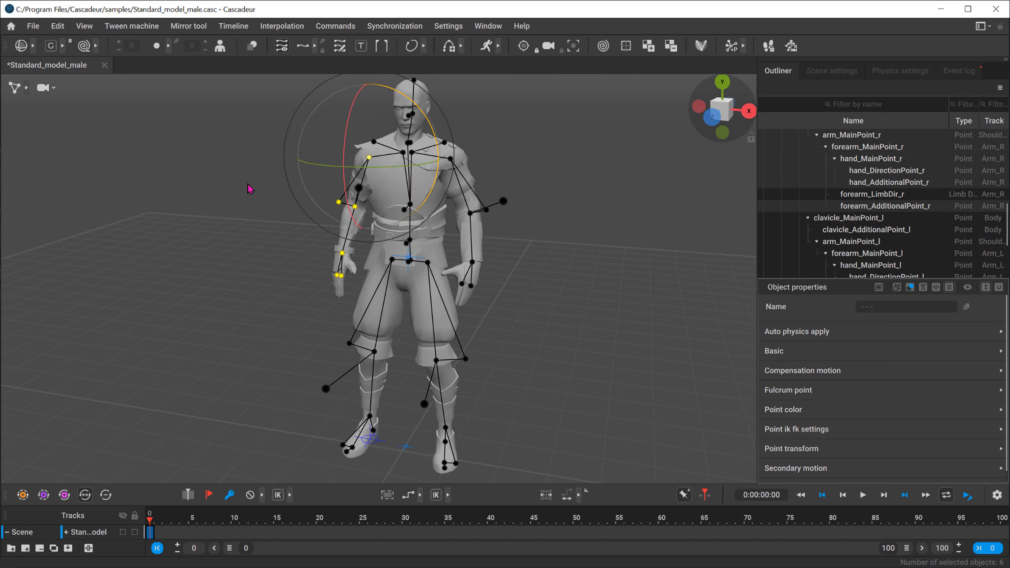
key(4)
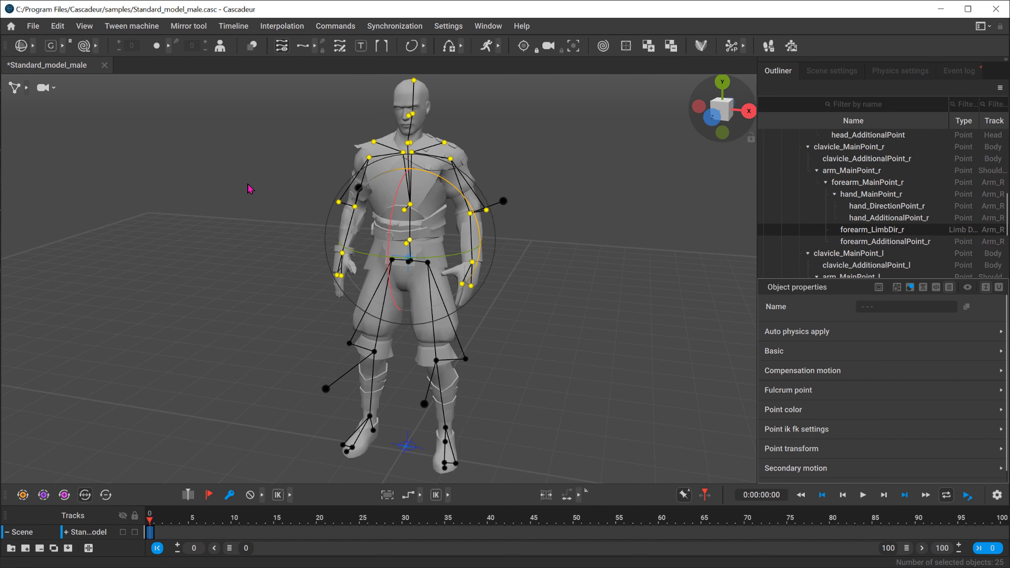
click(249, 188)
Step: Select the Center of mass at the pelvis, try moving it along Z, and undo the move
scroll(434, 302, up, 8)
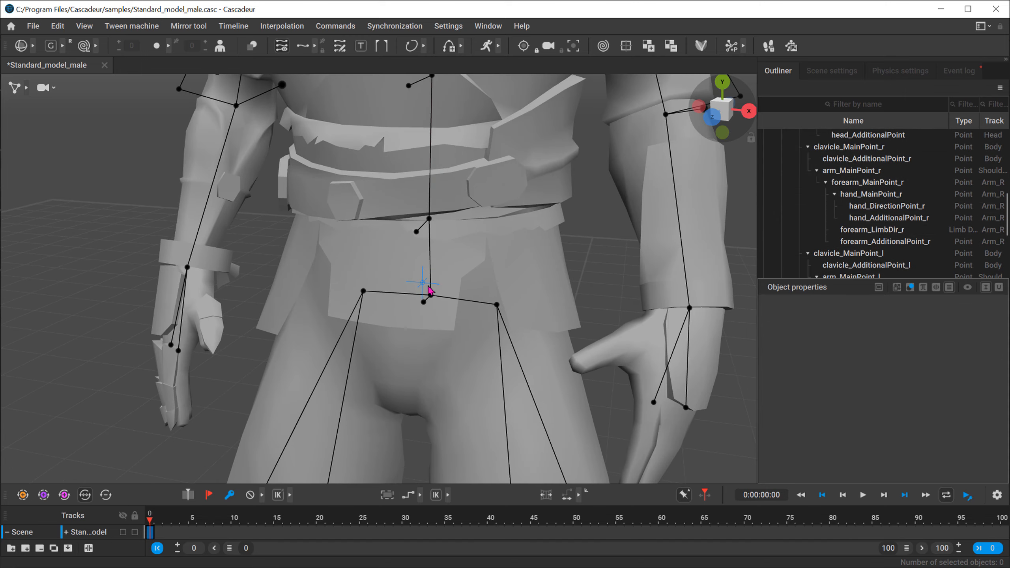
click(423, 284)
alt+drag(507, 303, 426, 317)
alt+right_drag(426, 317, 114, 243)
alt+middle_drag(114, 243, 120, 194)
scroll(120, 193, down, 1)
key(w)
mouse_move(357, 243)
mouse_down()
mouse_move(436, 229)
mouse_move(357, 237)
mouse_up()
key(ctrl+z)
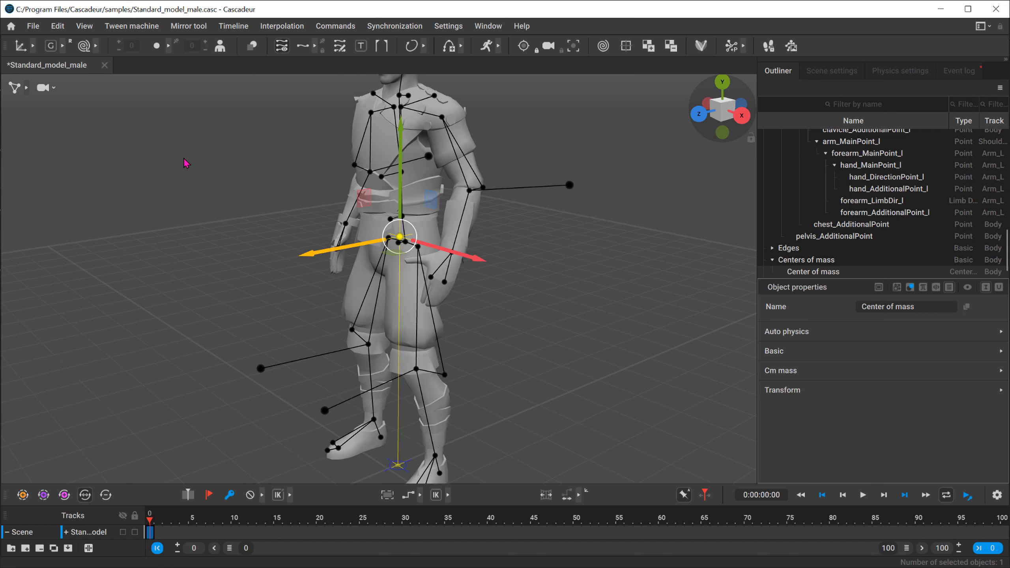
Step: Display boxes, points and blue rigid bodies together, return to point controller mode, and clear the selection
click(27, 88)
click(130, 88)
alt+drag(355, 295, 470, 284)
scroll(471, 289, down, 3)
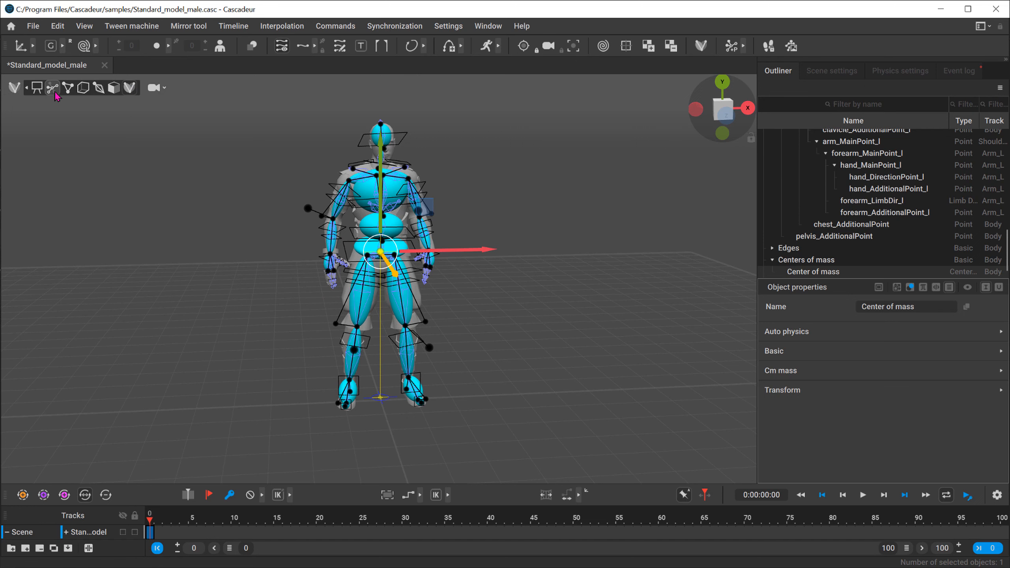
click(68, 88)
scroll(354, 425, up, 5)
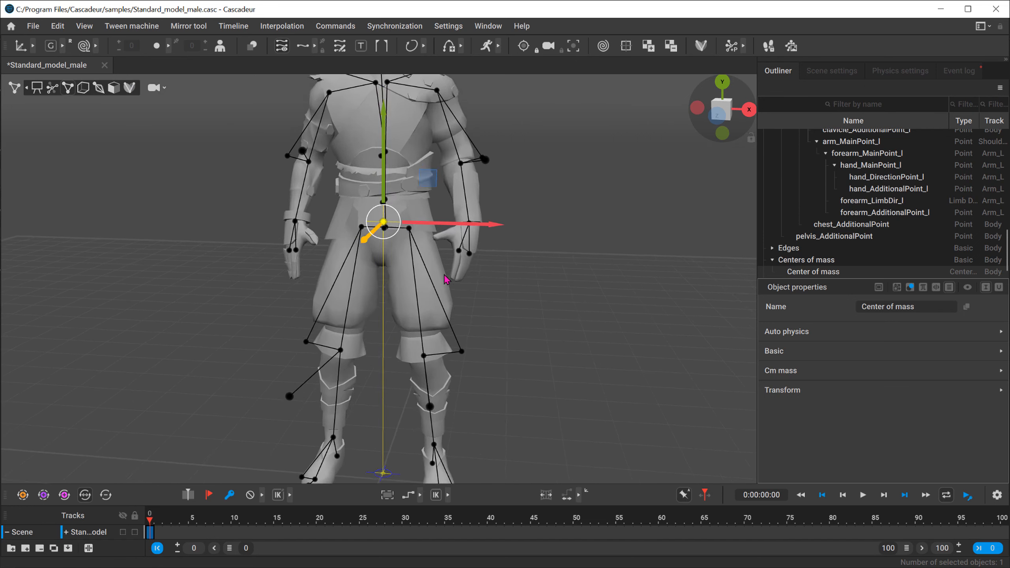
click(367, 446)
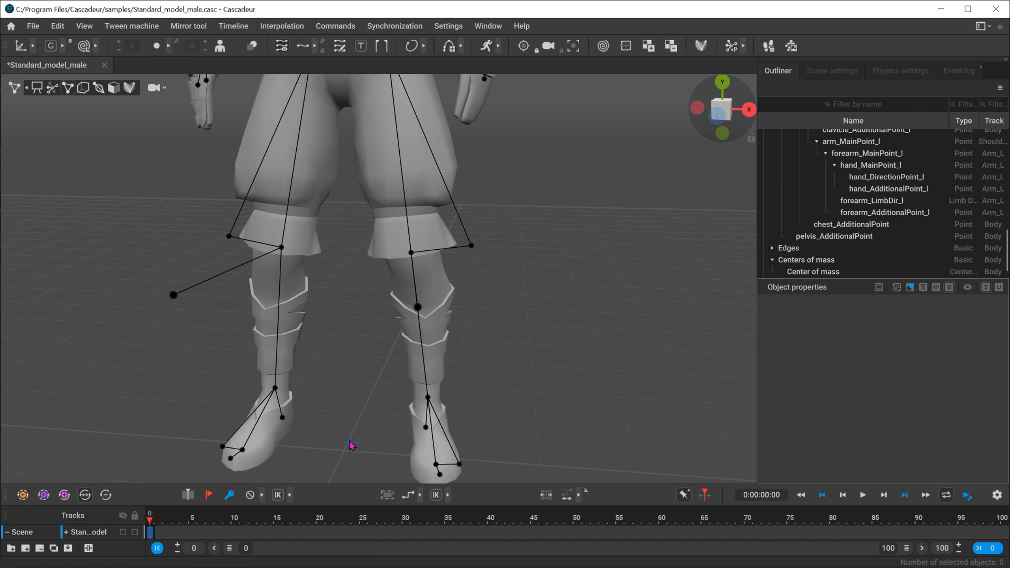
scroll(361, 384, down, 5)
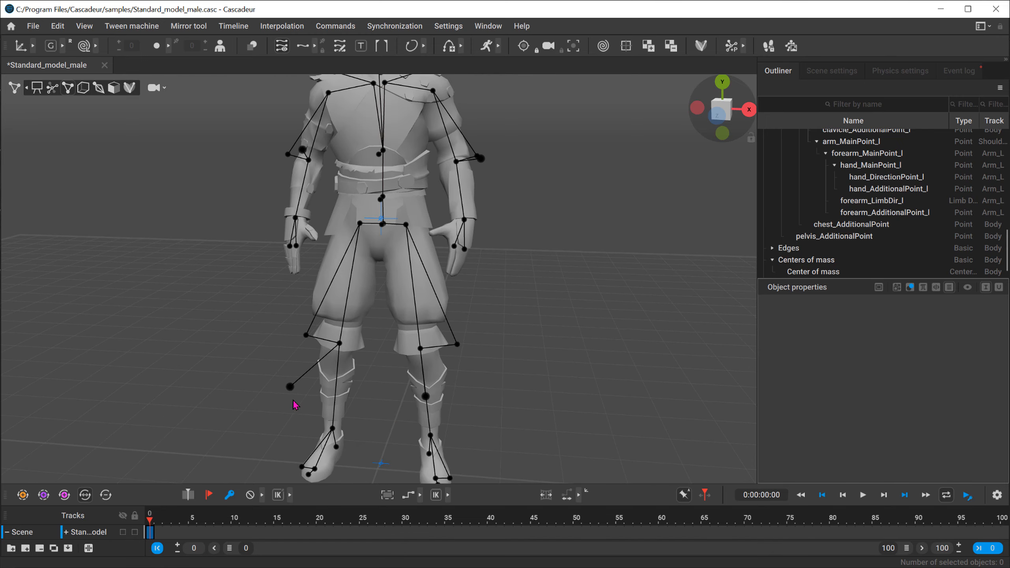
Step: Raise the right foot with its child points to about knee height and rotate it so the toes point down
double_click(326, 434)
drag(373, 392, 407, 287)
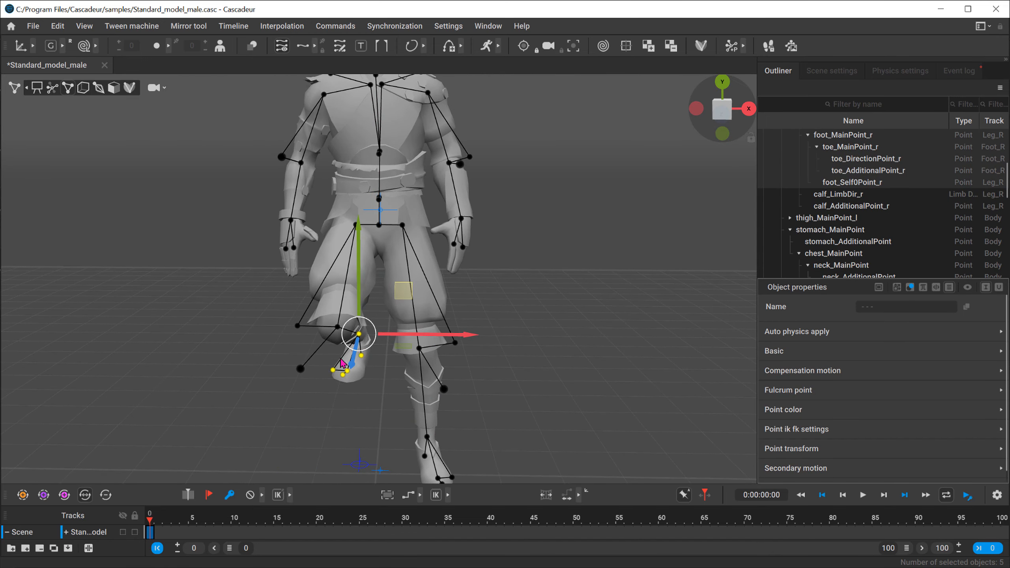
alt+middle_drag(352, 326, 361, 263)
key(e)
drag(358, 251, 393, 414)
click(393, 414)
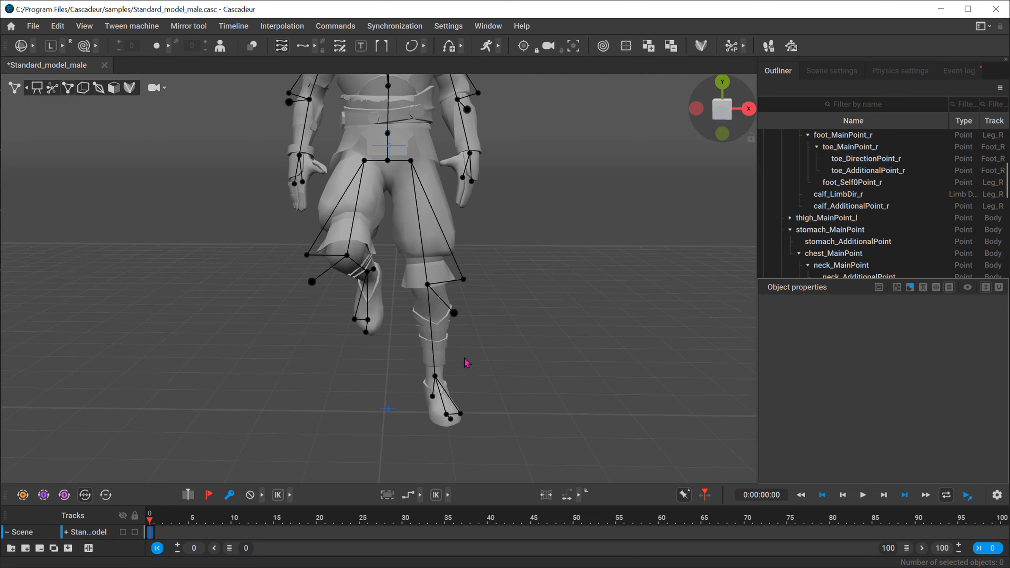
Step: Try to shift the left foot with its child points inward along X, and undo the move
click(438, 382)
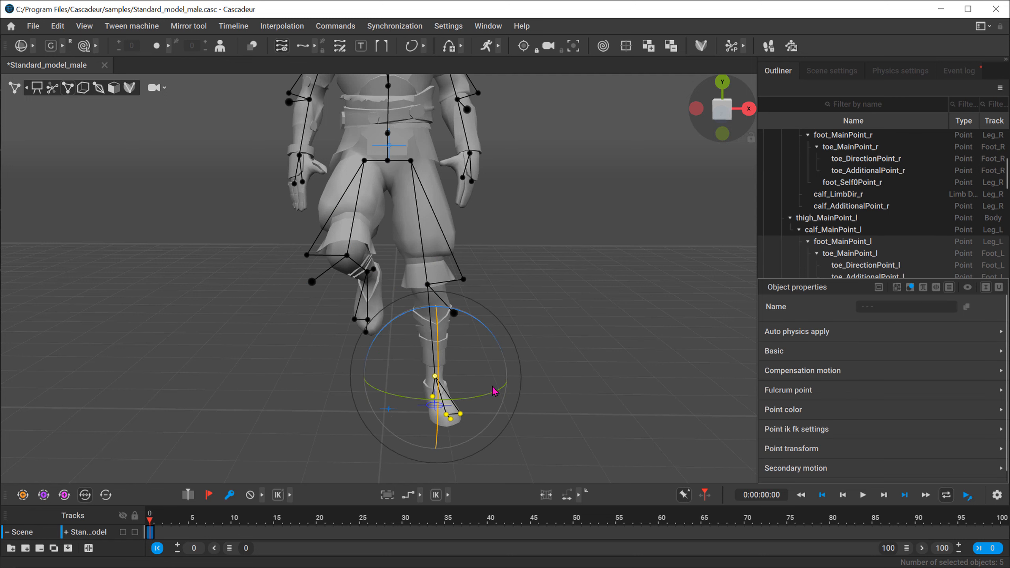
key(w)
drag(500, 376, 478, 375)
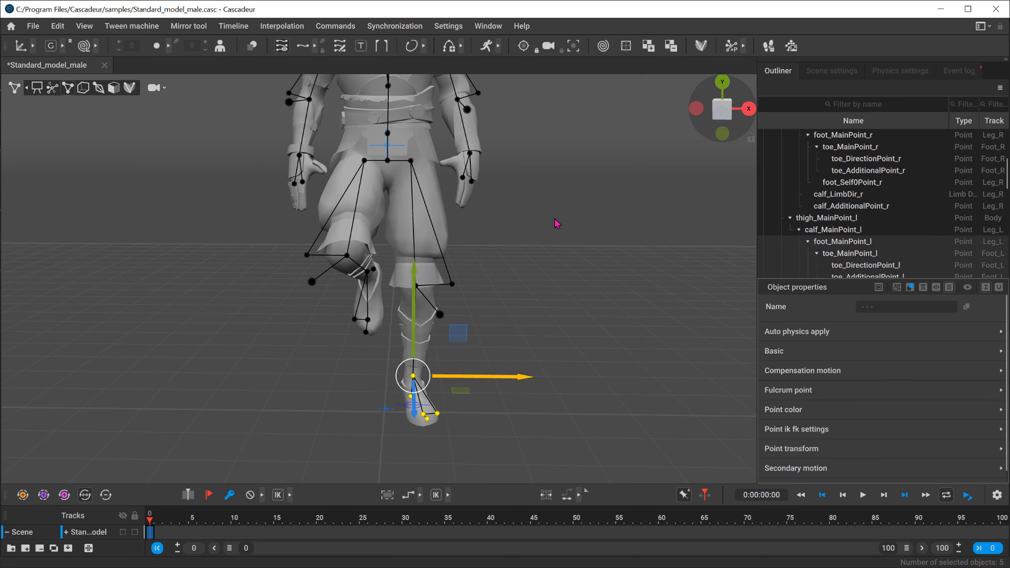
key(ctrl+z)
Step: Select the hip and upper-body points and shift them along X so the body sits over the standing left foot
double_click(388, 134)
middle_drag(446, 222, 435, 297)
drag(480, 207, 513, 212)
key(ctrl+z)
drag(418, 227, 332, 258)
drag(455, 238, 501, 237)
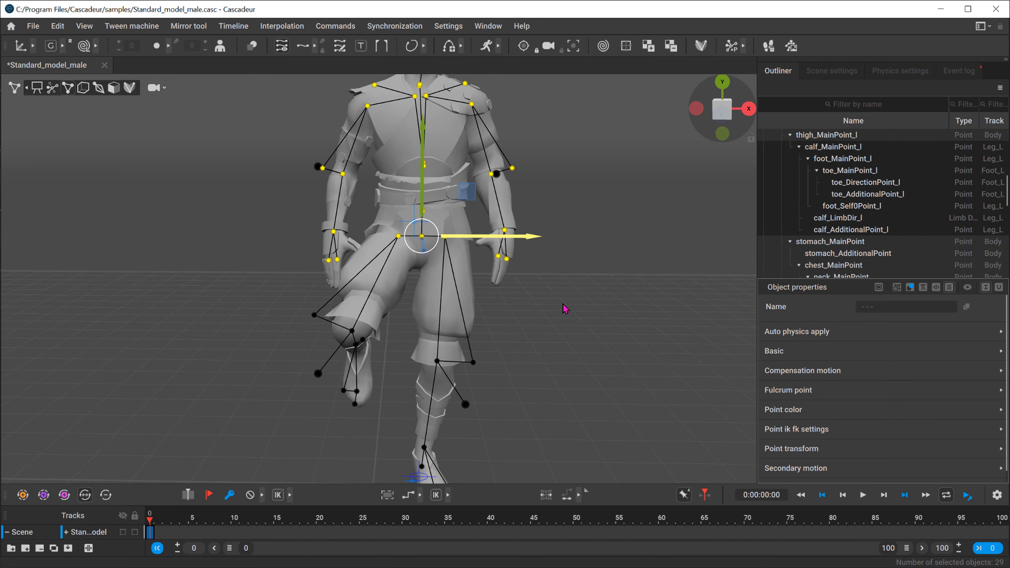
Step: Clear the point selection, switch the rig to AutoPosing mode, and view the controllers from several angles
click(571, 316)
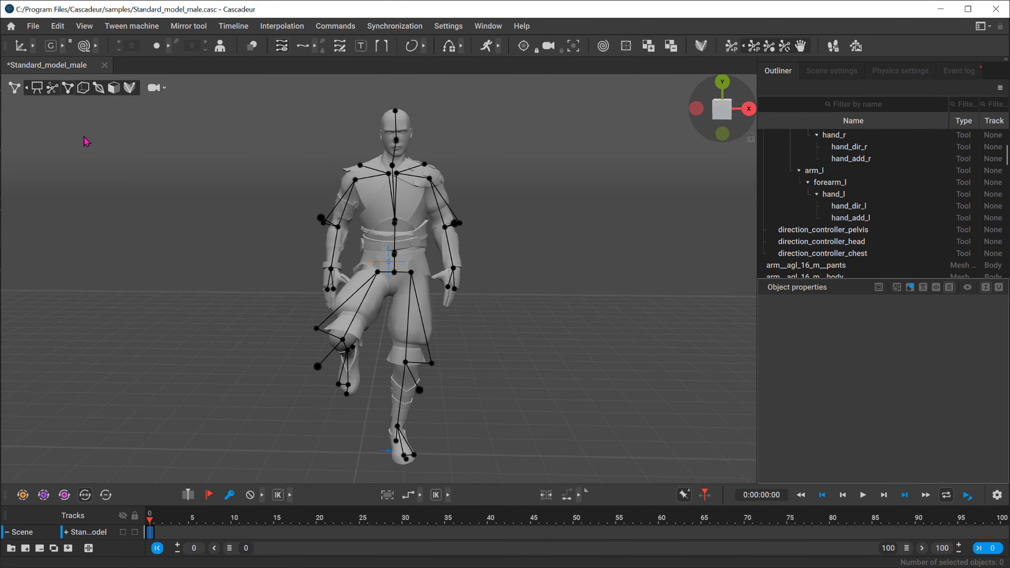
click(52, 89)
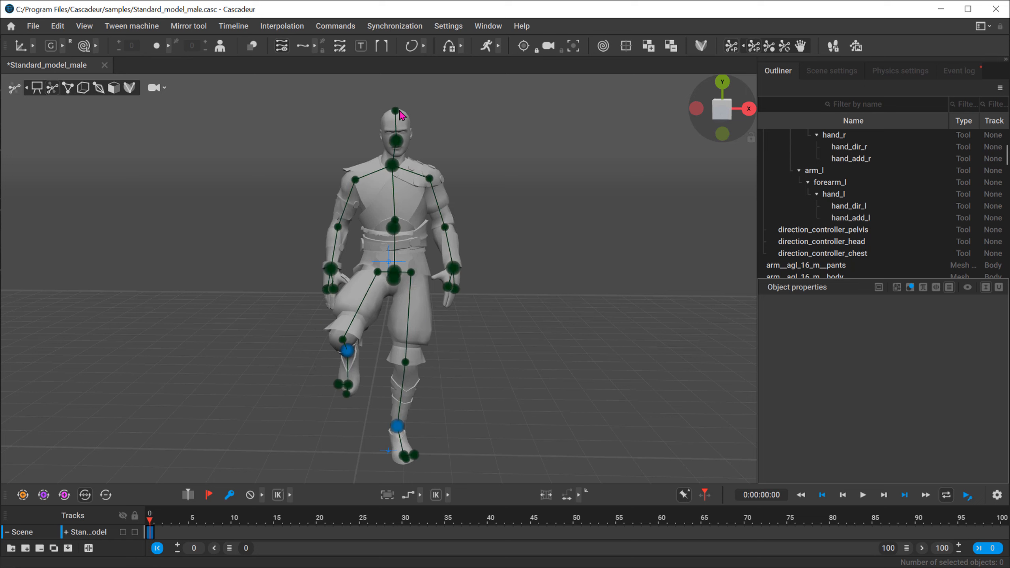
alt+drag(299, 308, 255, 322)
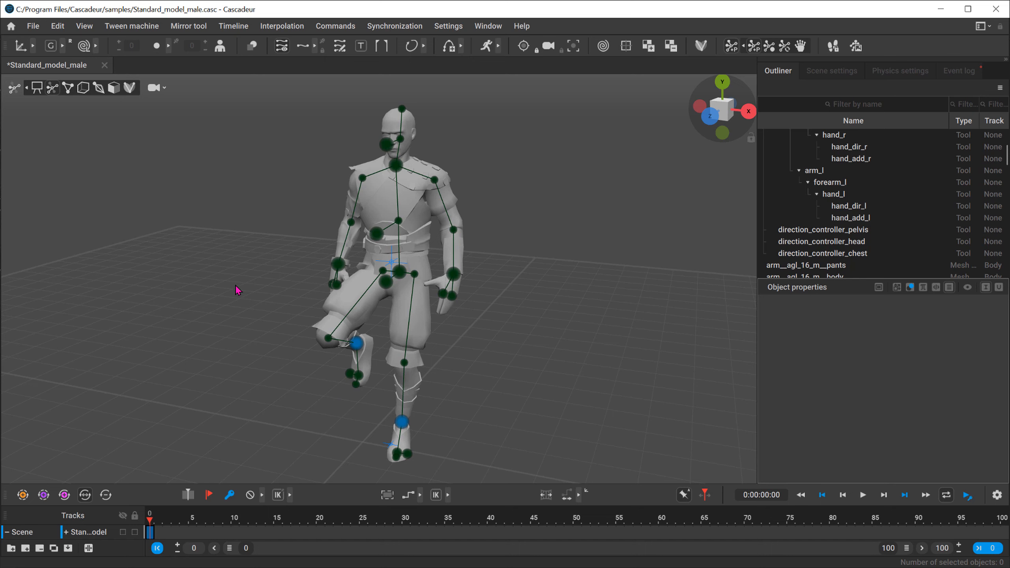
alt+drag(237, 290, 279, 301)
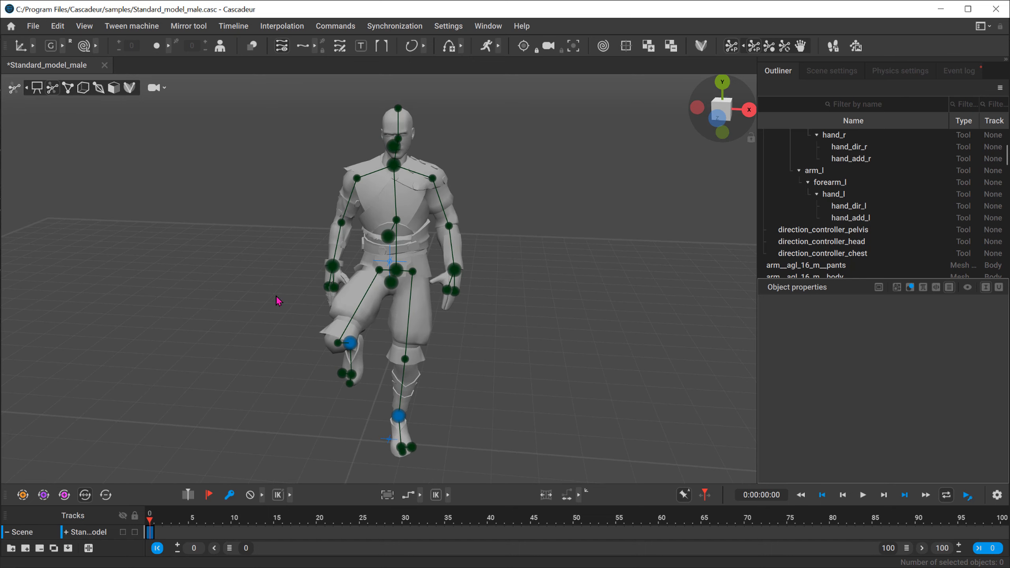
Step: Move the left hand controller outward and slightly down so AutoPosing shifts the body along with it
click(459, 270)
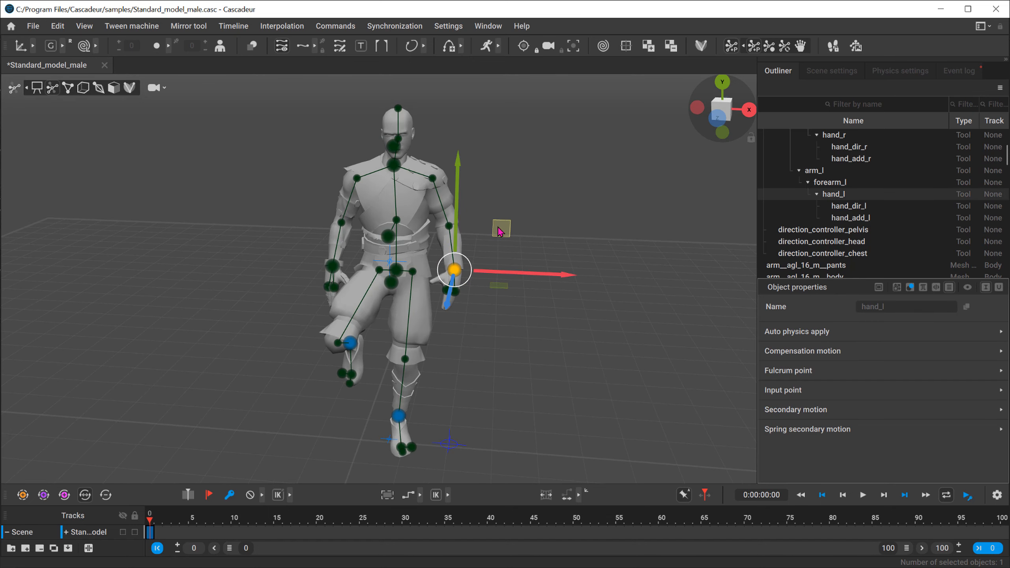
drag(503, 230, 455, 200)
key(ctrl+z)
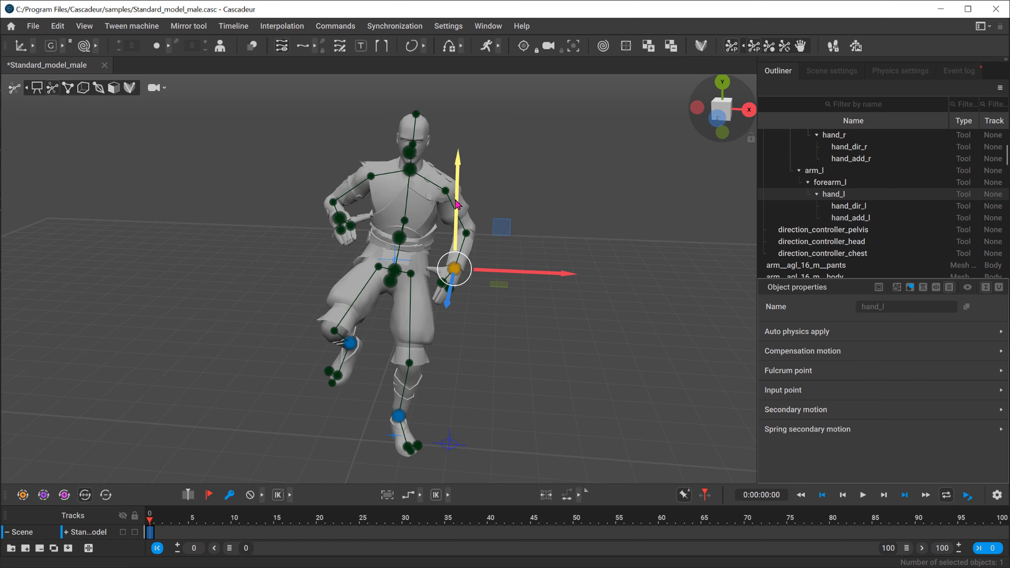
alt+drag(315, 225, 317, 222)
drag(504, 230, 403, 267)
click(598, 195)
alt+right_drag(403, 267, 489, 352)
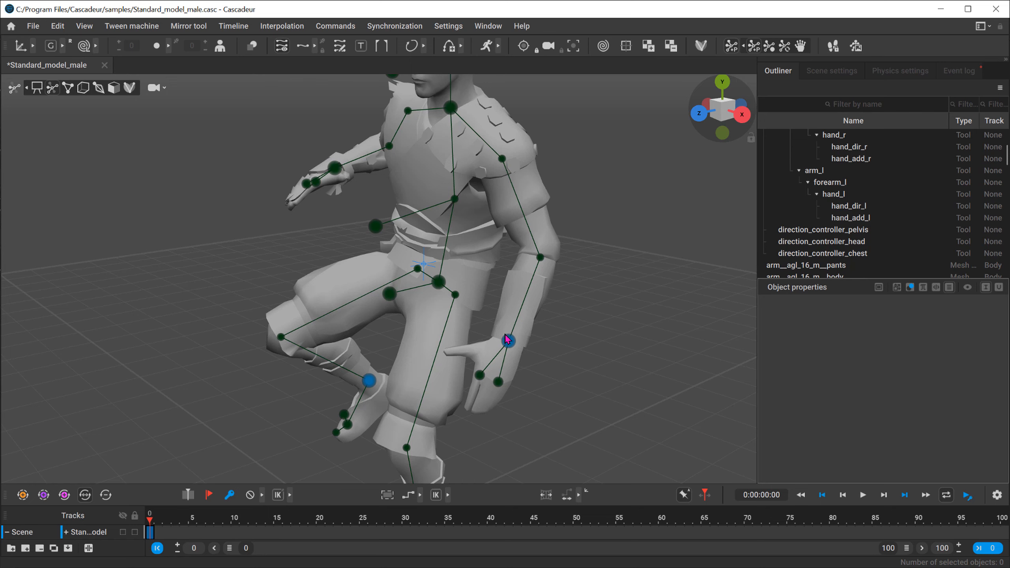
Step: Move the right hand controller outward, away from the torso, and clear the selection
alt+drag(215, 320, 321, 304)
alt+right_drag(503, 281, 312, 278)
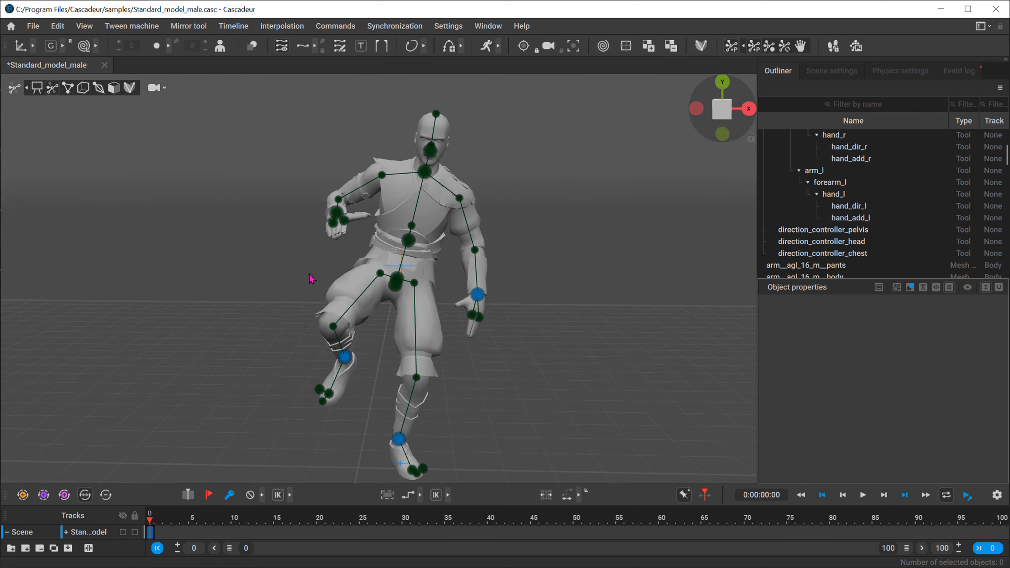
alt+drag(315, 253, 302, 259)
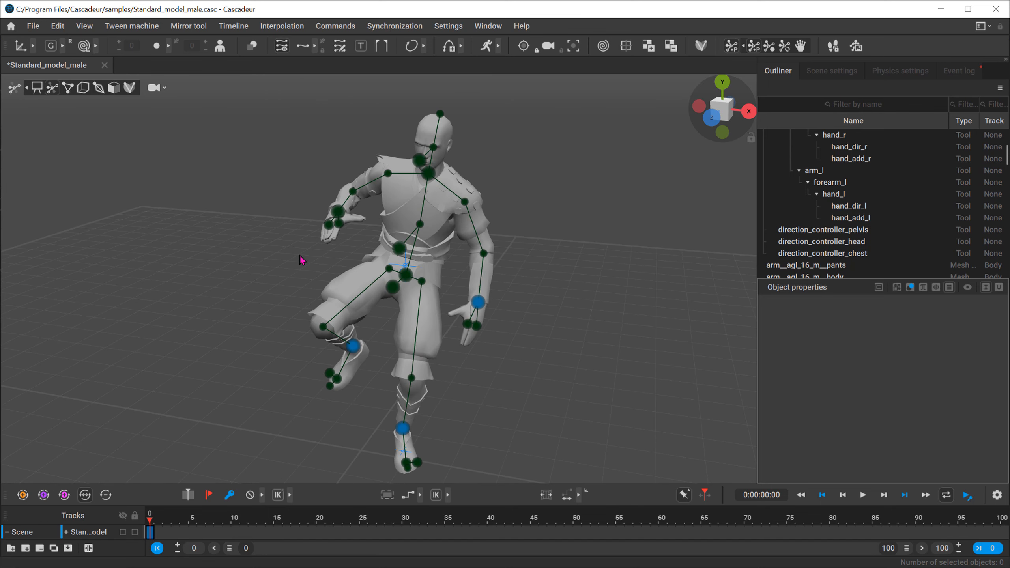
click(336, 213)
drag(418, 218, 378, 217)
click(259, 305)
Step: Select both hand controllers together and raise them until the right hand is at head height
drag(196, 136, 560, 318)
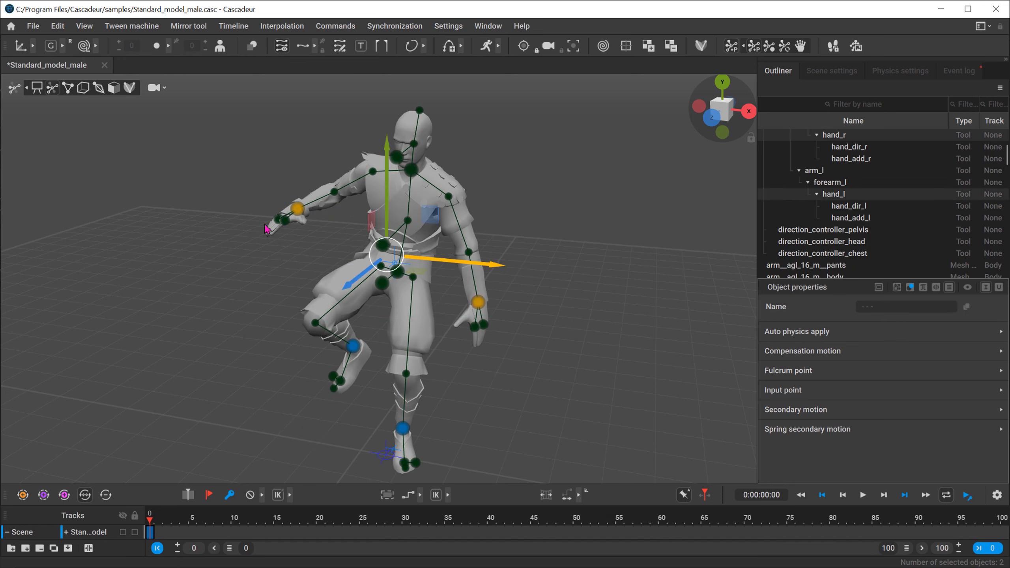
drag(422, 211, 443, 157)
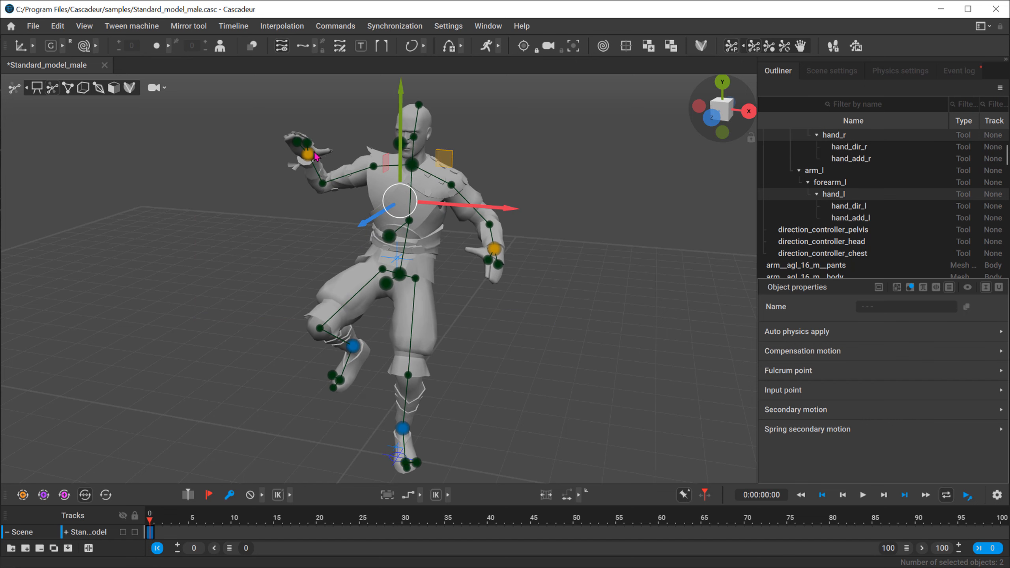
click(261, 247)
right_drag(460, 157, 516, 189)
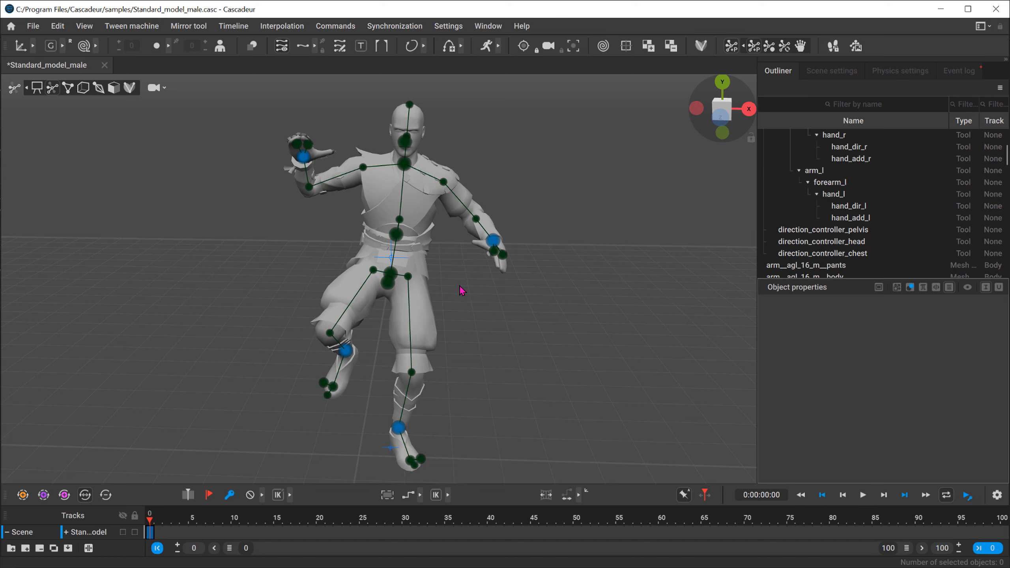
Step: Select the left hand controller and rotate it around the X axis with the Rotate tool
scroll(413, 263, up, 6)
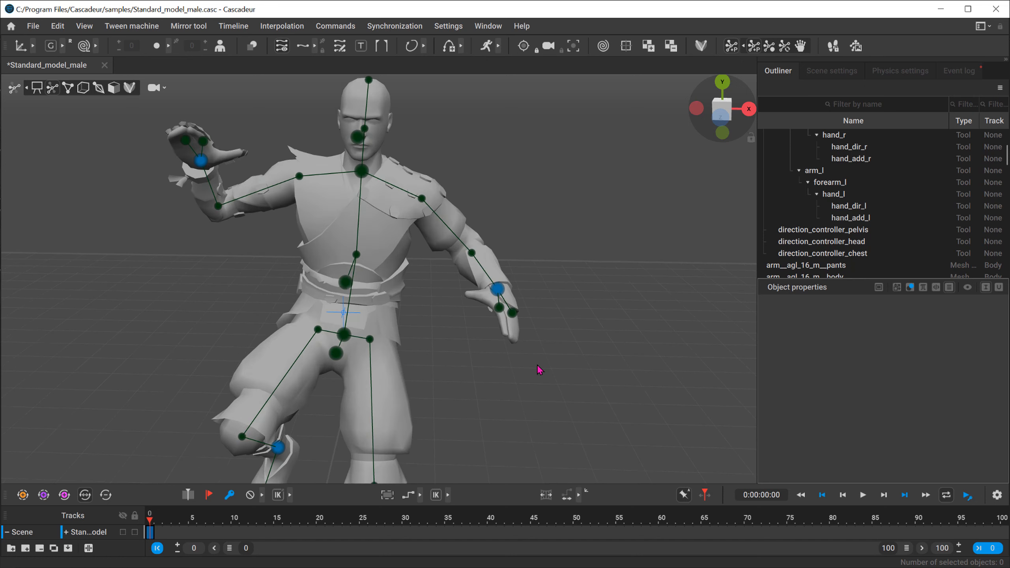
drag(575, 279, 519, 316)
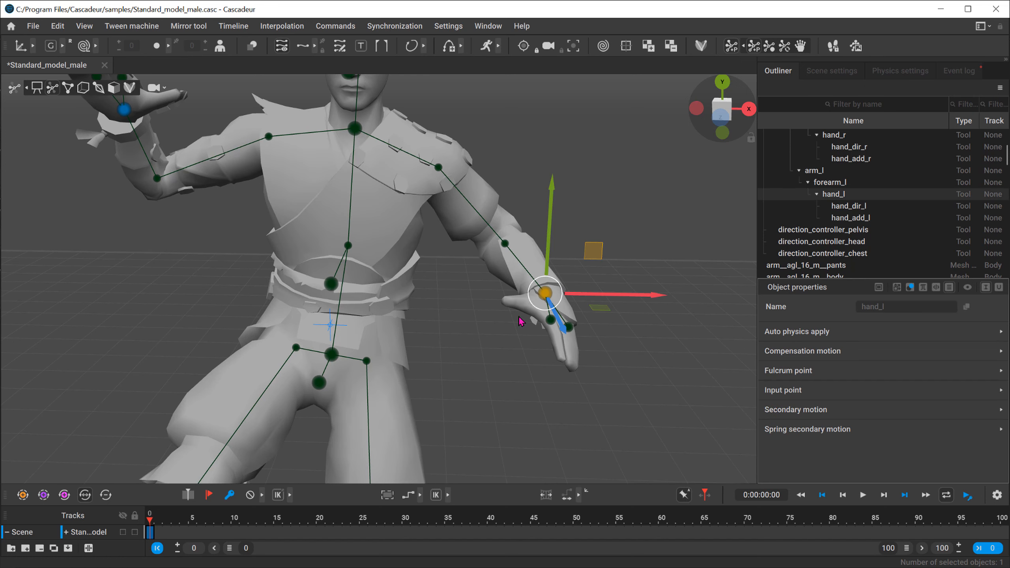
key(e)
drag(526, 226, 514, 255)
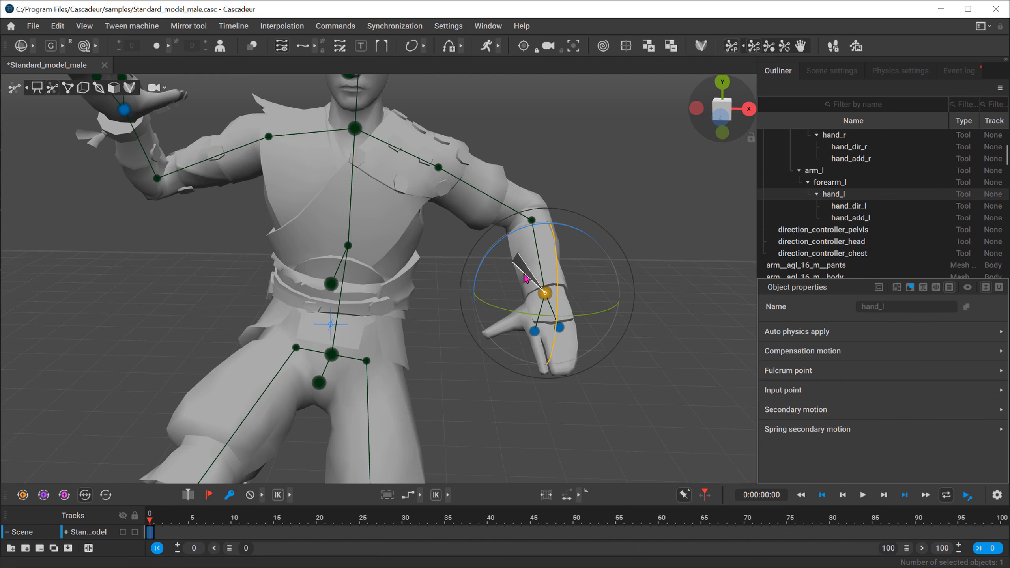
click(691, 244)
Step: Select the left hand's direction and additional controllers and turn off Locked in their Input point properties
scroll(619, 346, down, 5)
alt+drag(339, 263, 382, 263)
drag(494, 288, 450, 318)
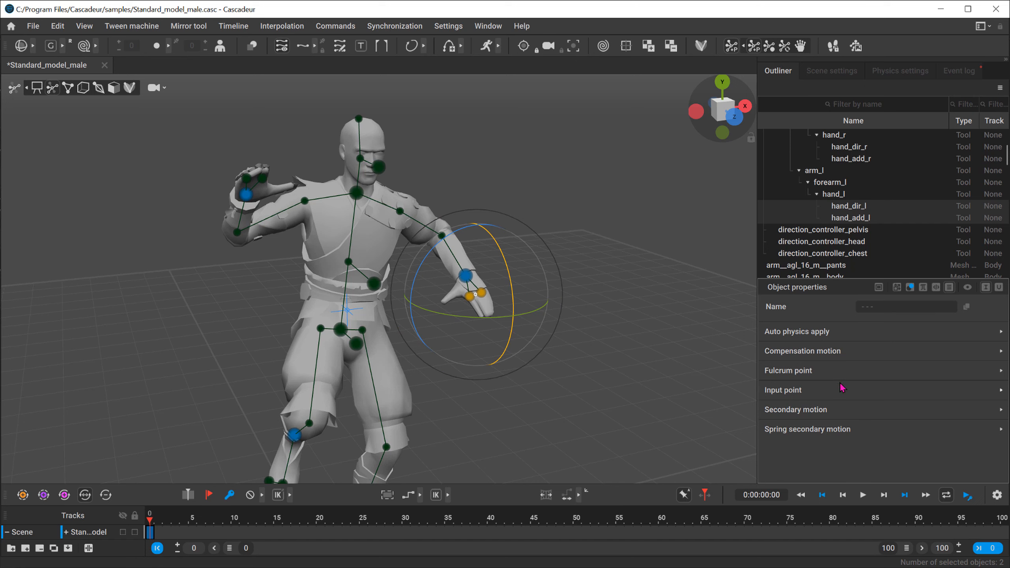
click(786, 391)
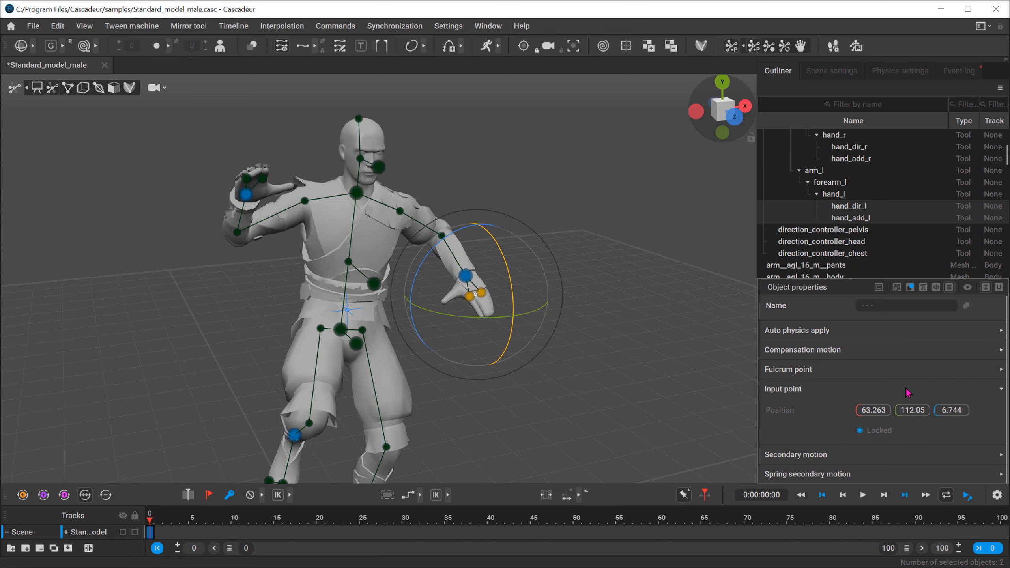
click(859, 430)
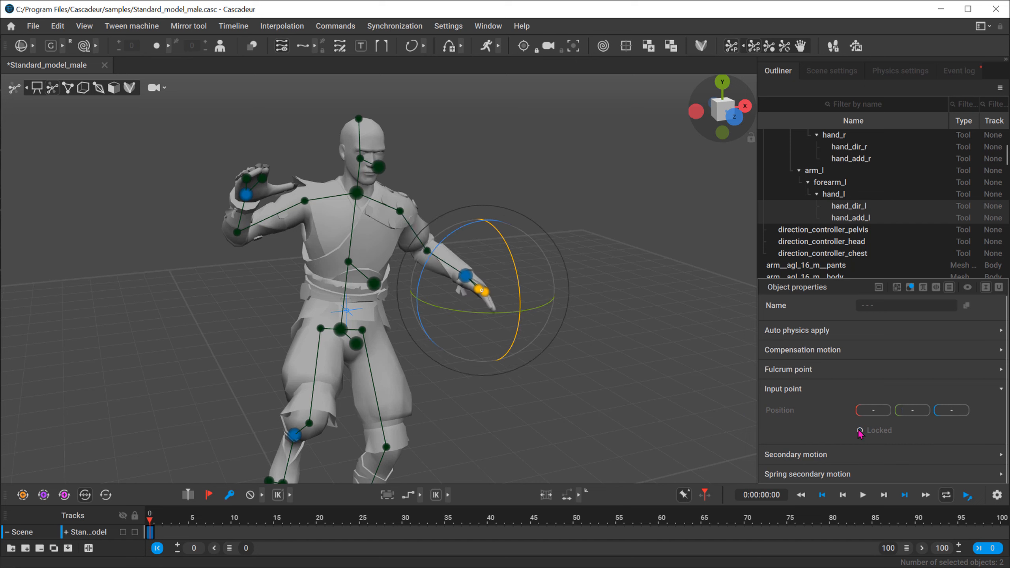
click(580, 395)
Step: Turn off Locked for the left hand's main controller and clear the selection
click(466, 276)
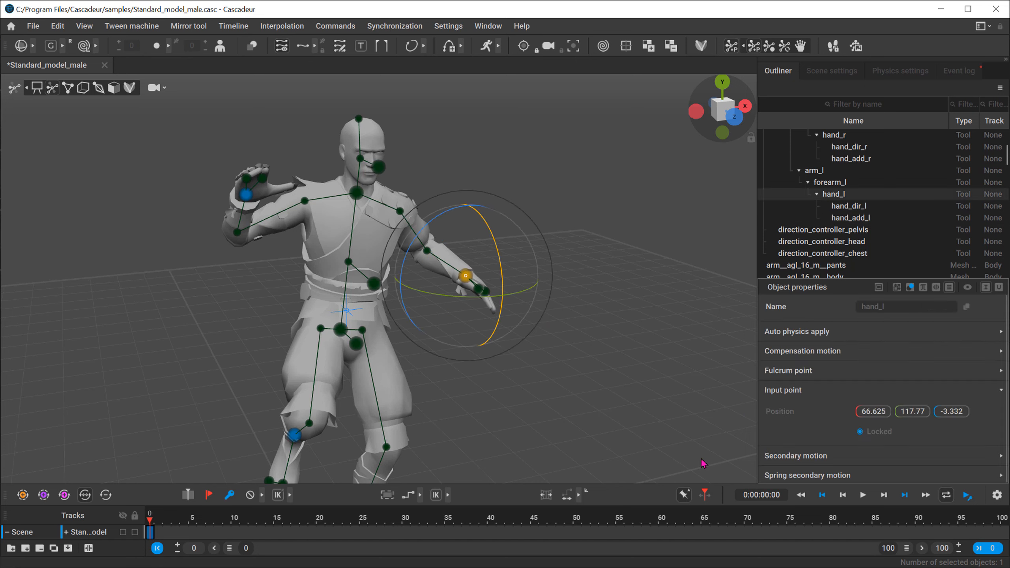
click(860, 432)
click(558, 412)
Step: Switch to point controller mode and examine the whole pose from the front
alt+middle_drag(477, 386, 501, 331)
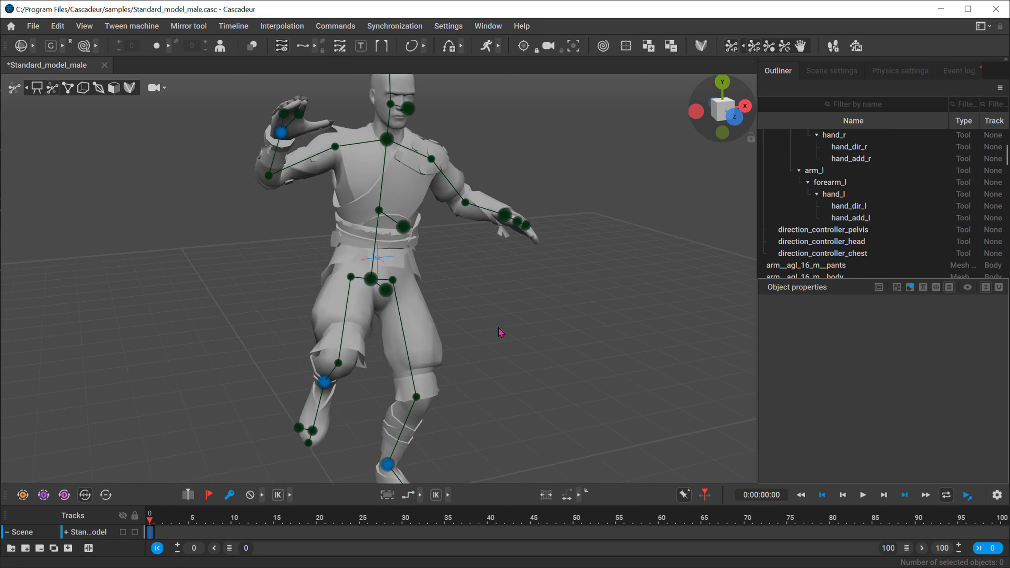
scroll(501, 332, down, 2)
alt+drag(477, 318, 350, 287)
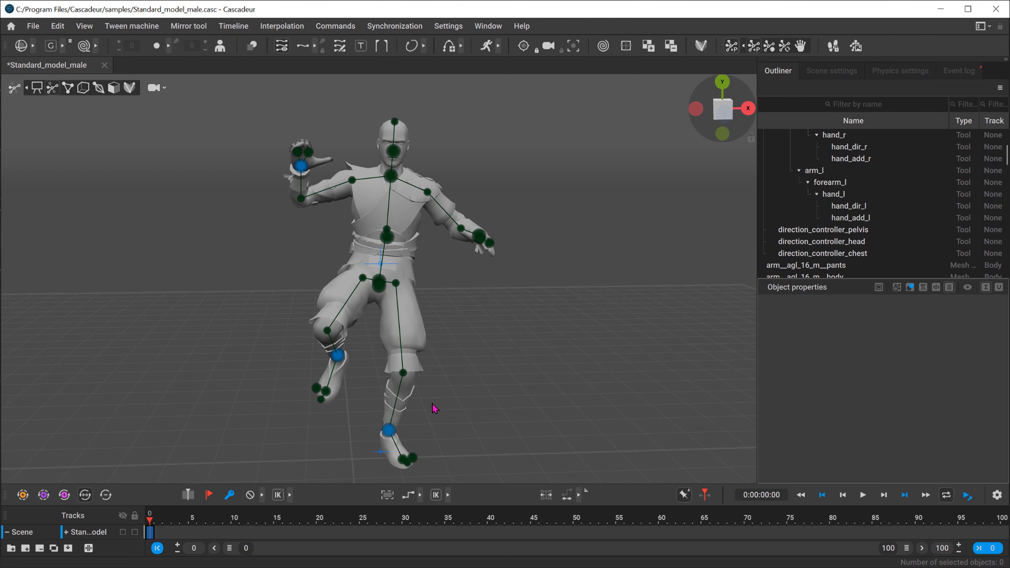
click(67, 89)
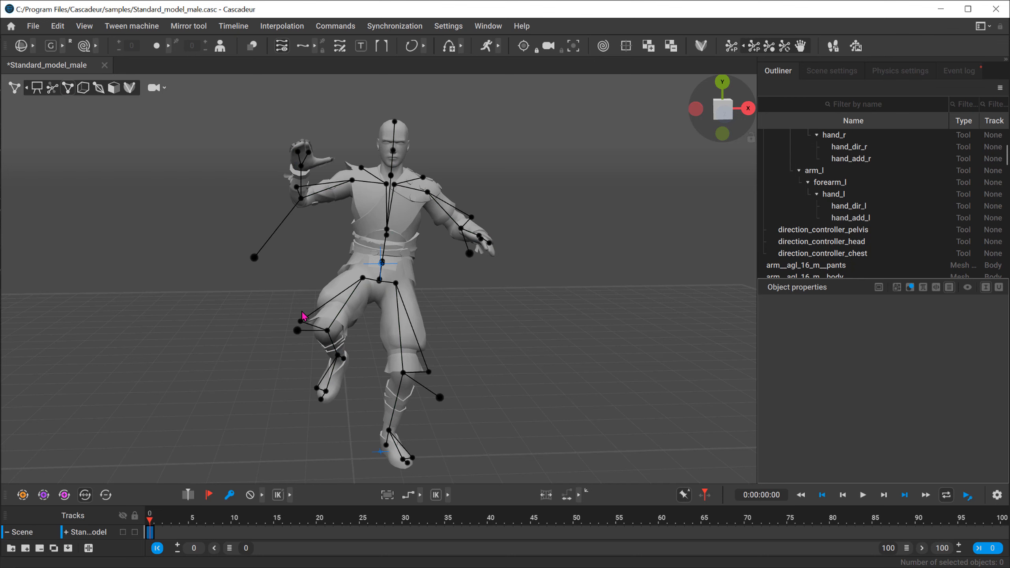
mouse_move(302, 315)
right_down()
mouse_move(464, 286)
mouse_move(275, 312)
mouse_move(311, 303)
right_up()
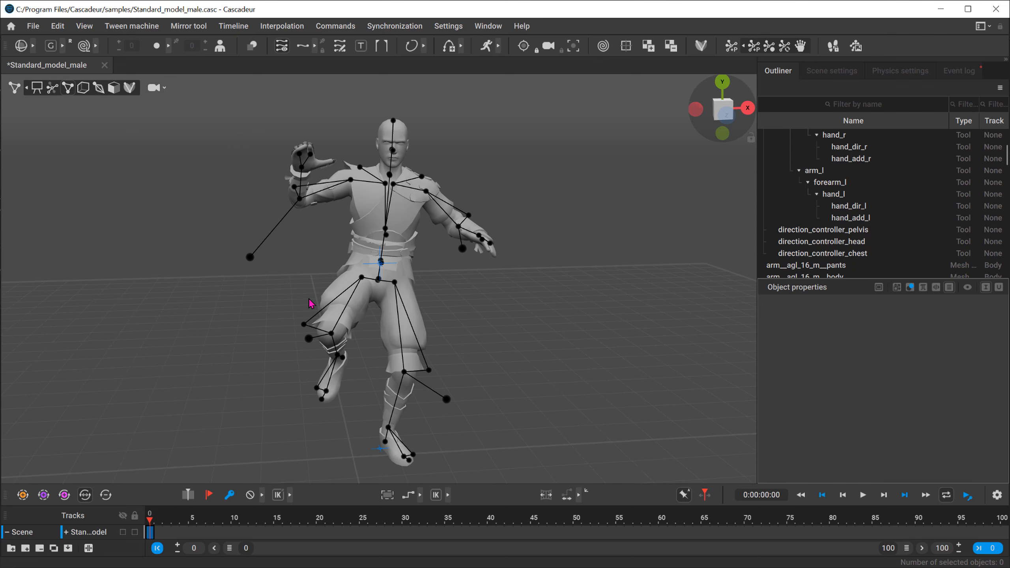
Step: Switch to box controller mode and select the finger boxes of the raised right hand
click(83, 88)
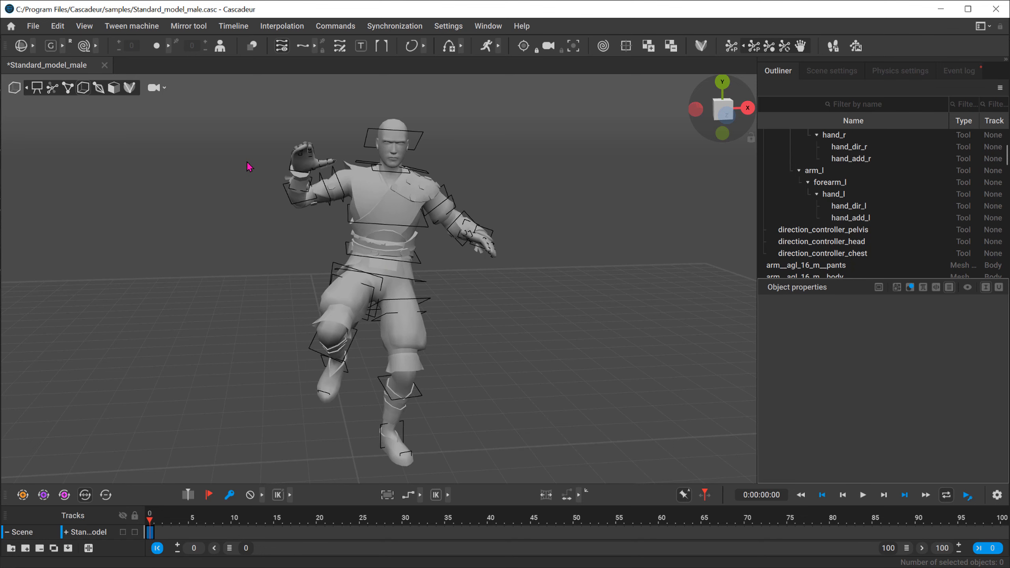
scroll(423, 172, up, 5)
middle_drag(423, 172, 454, 263)
scroll(454, 263, up, 3)
right_drag(139, 223, 32, 261)
middle_drag(31, 261, 279, 304)
scroll(279, 305, up, 5)
right_drag(530, 292, 349, 219)
drag(436, 120, 149, 283)
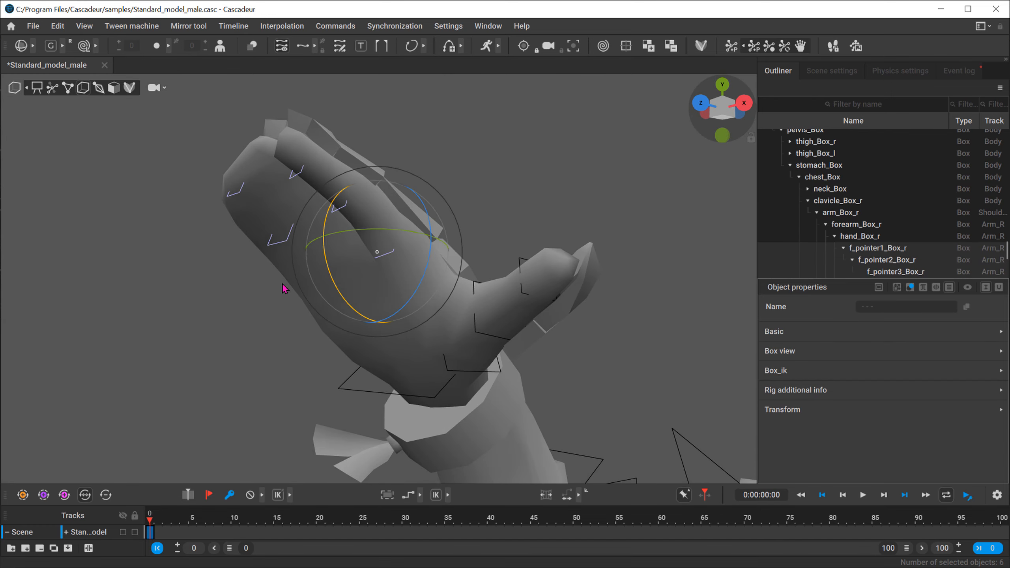
Step: Curl the right hand's selected fingers inward with the Rotate tool in local axis mode, and clear the selection
right_drag(284, 289, 335, 234)
mouse_move(323, 265)
mouse_down()
mouse_move(330, 318)
mouse_move(330, 202)
mouse_move(327, 252)
mouse_up()
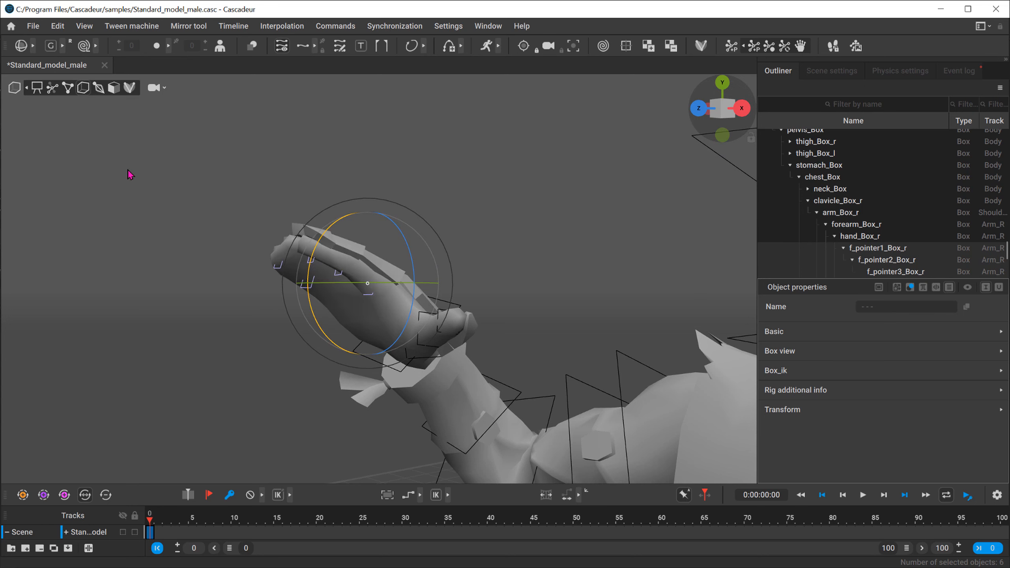
drag(238, 188, 379, 301)
right_drag(300, 289, 281, 285)
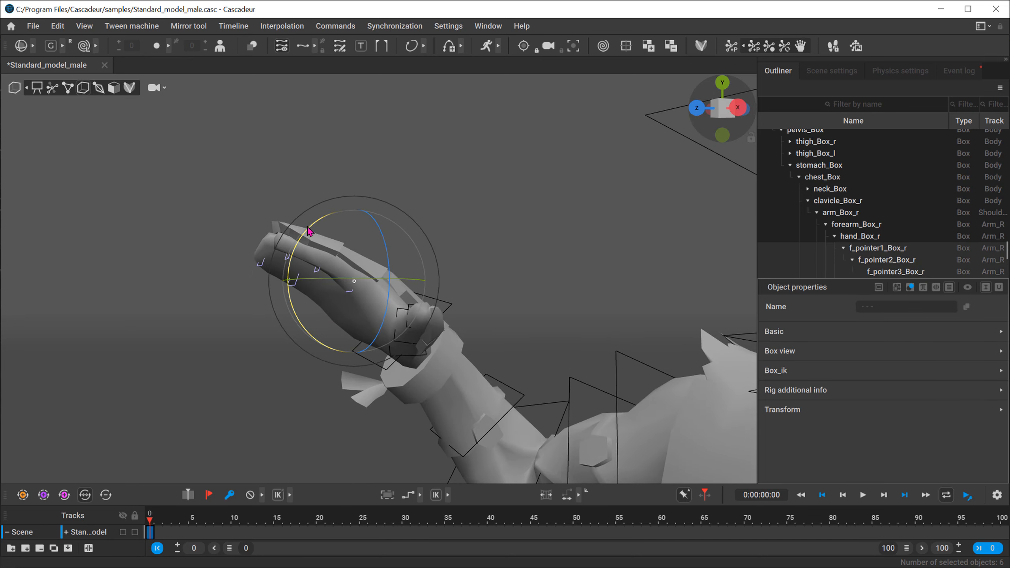
drag(299, 218, 302, 194)
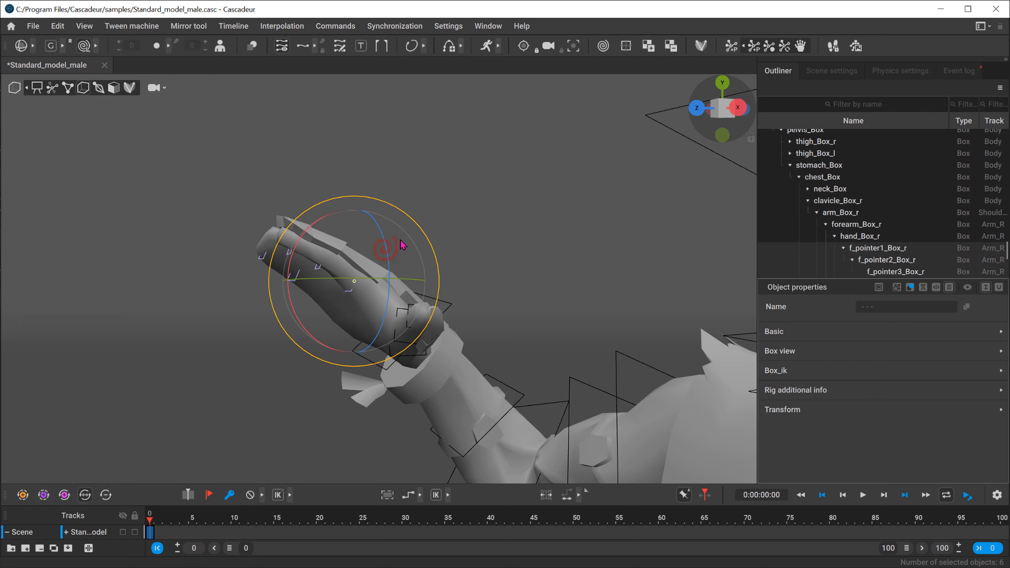
drag(299, 275, 328, 276)
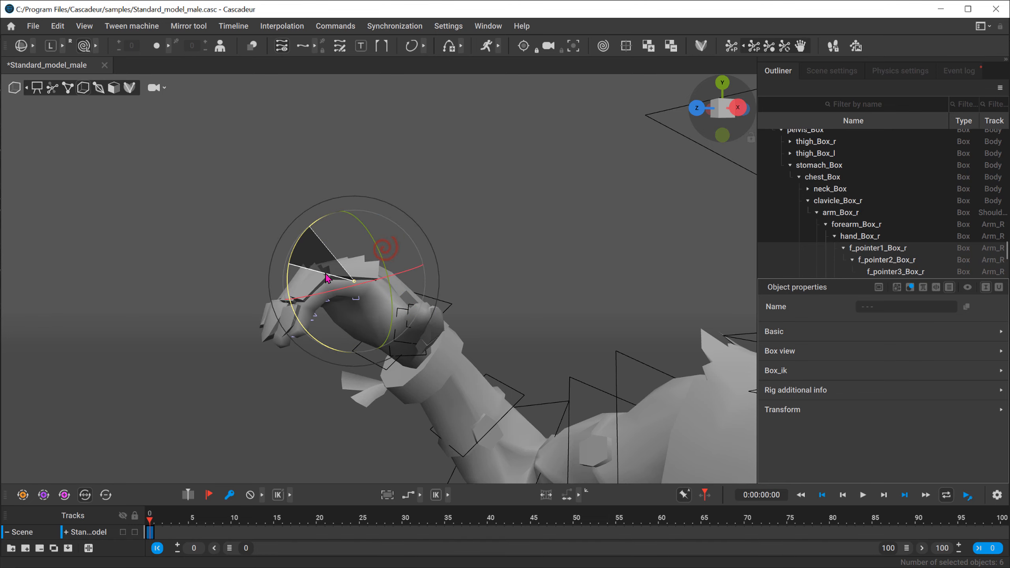
alt+drag(107, 262, 291, 290)
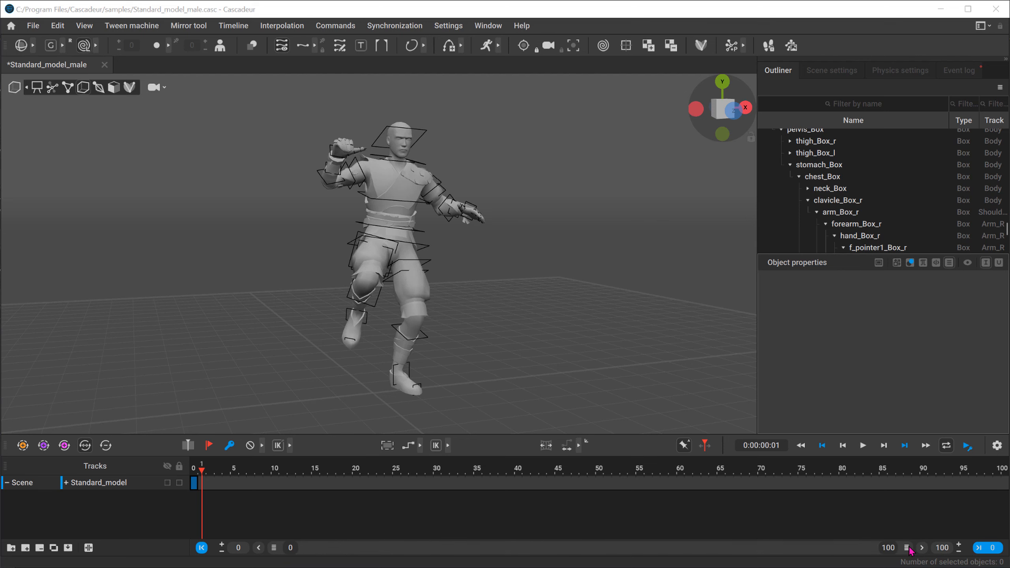
Step: Narrow the visible timeline range to frames 0 to 23 and add a keyframe at frame 7
double_click(383, 548)
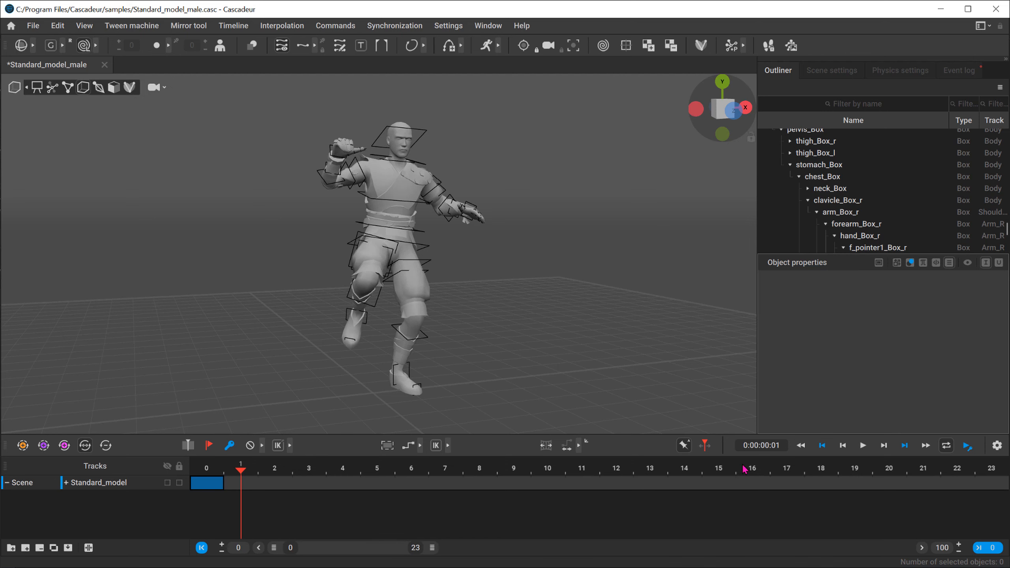
click(212, 472)
click(444, 471)
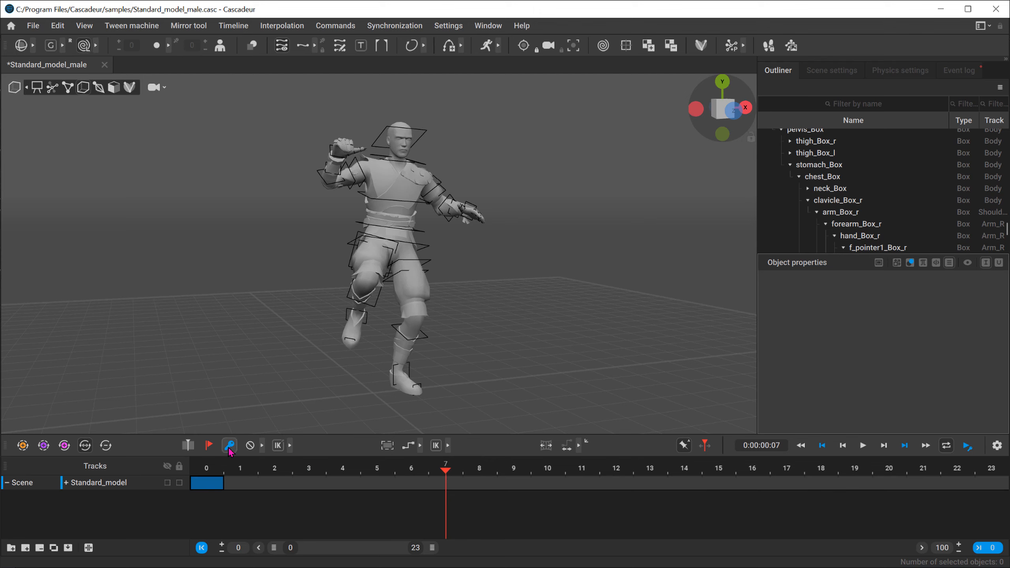
click(457, 482)
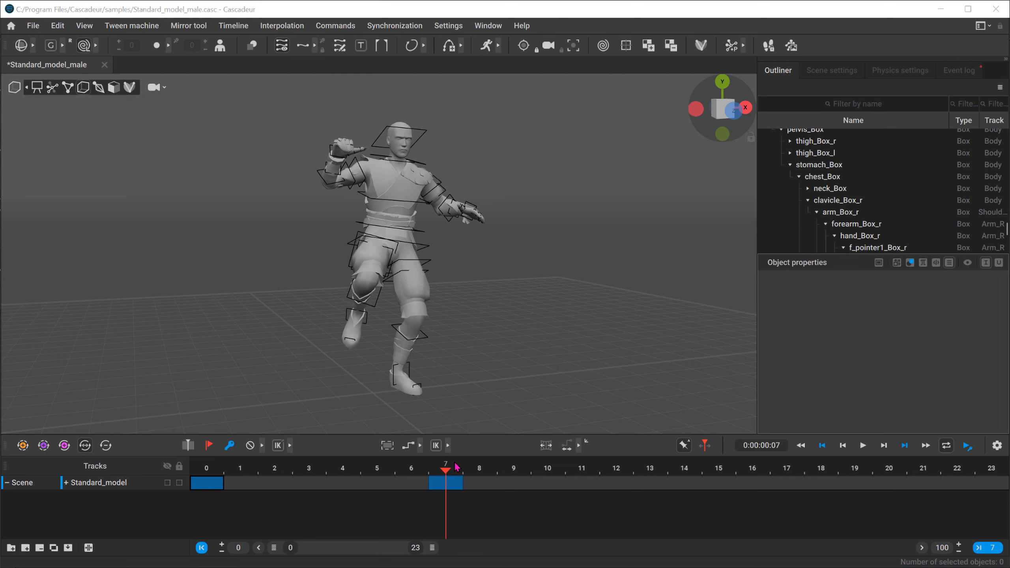
Step: Switch to point controller mode and try moving the right hand point down at frame 11, undoing the move
click(570, 473)
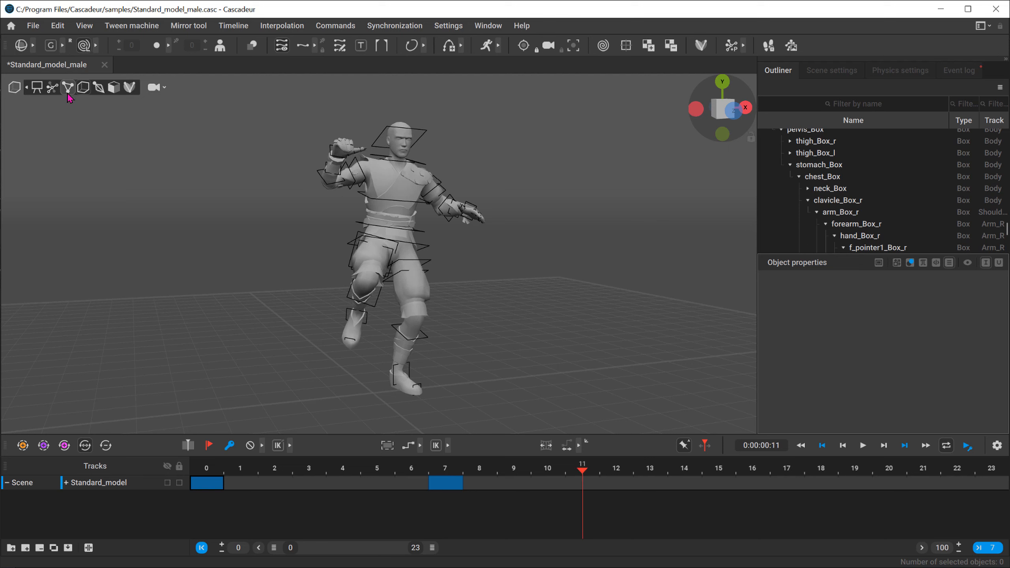
click(52, 87)
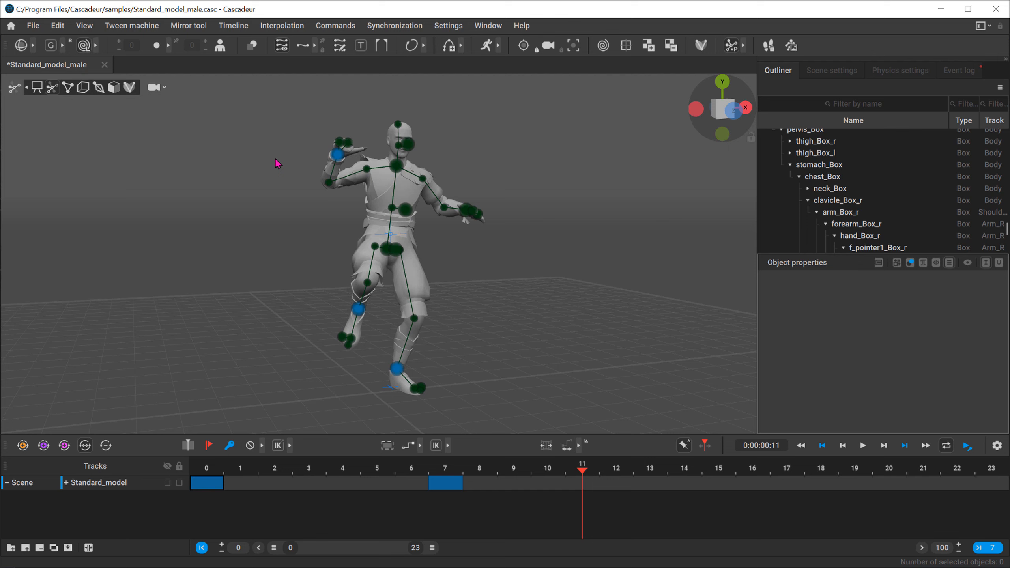
click(338, 155)
drag(338, 154, 343, 261)
key(ctrl+z)
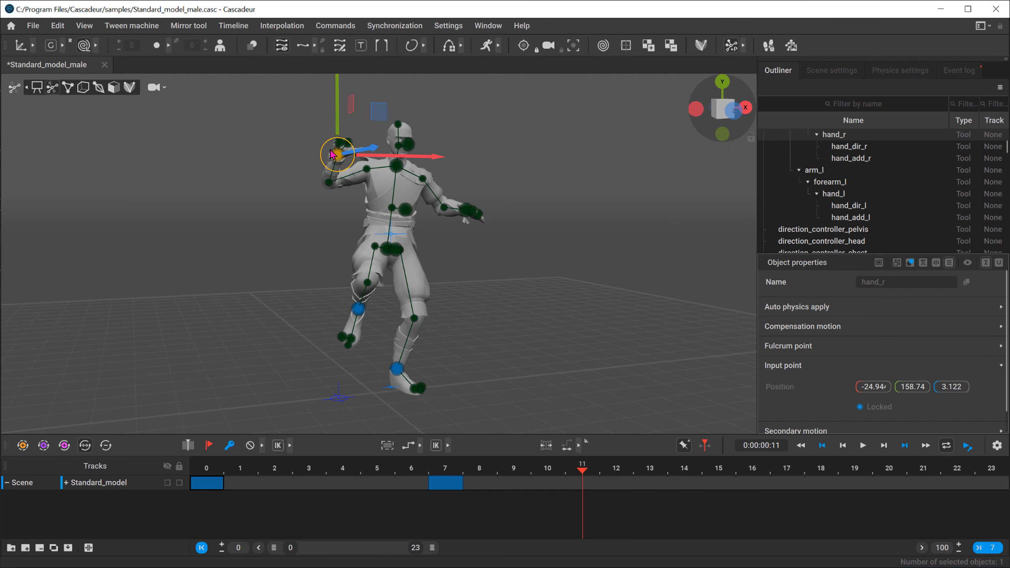
Step: At the frame 7 key, pose the character on its knees and bent forward with both hands near the floor
click(446, 469)
drag(337, 154, 337, 222)
alt+drag(462, 201, 302, 220)
shift+click(459, 240)
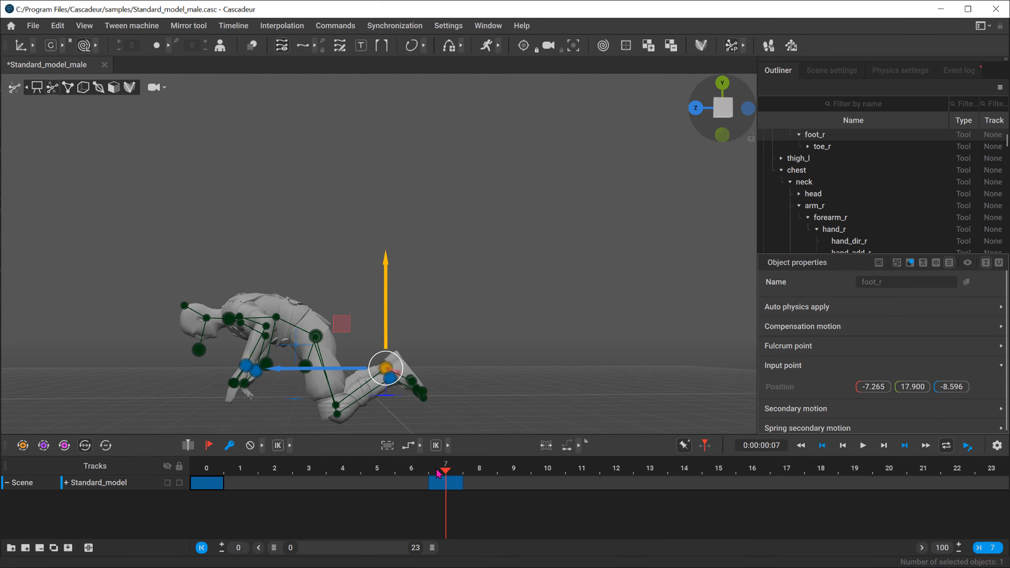
Step: Play the animation from the start, stop it and return to the key at frame 7
key(space)
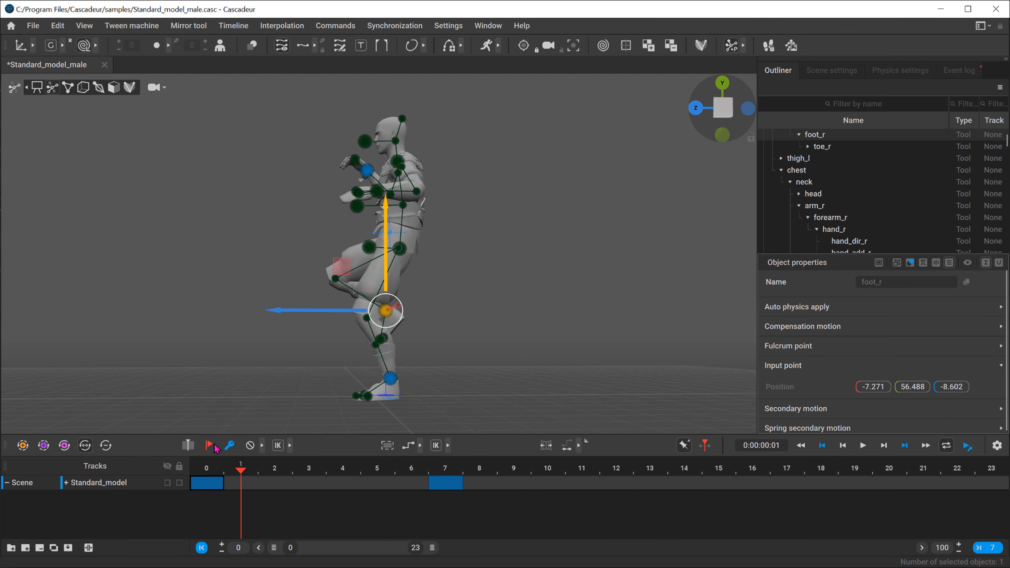
key(space)
click(441, 486)
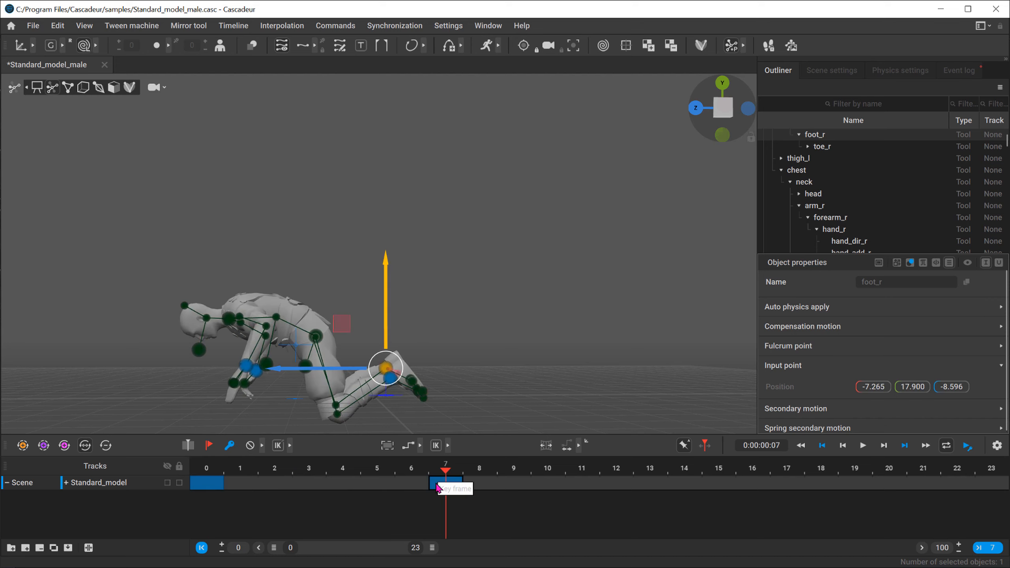
Step: Go to frame 12 and select both foot points of the kneeling character
click(630, 467)
middle_drag(231, 306, 330, 279)
scroll(358, 215, up, 2)
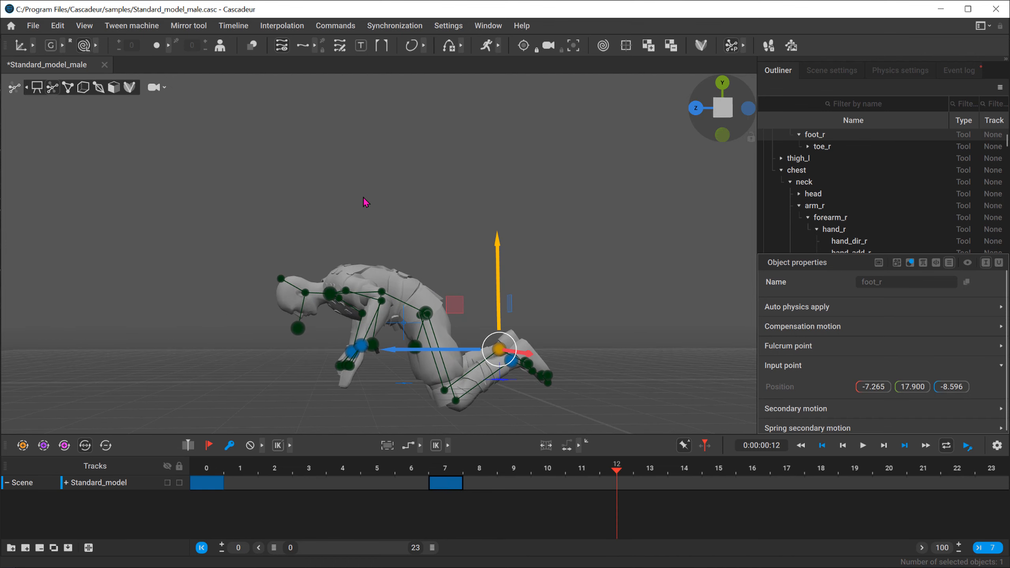
click(363, 199)
alt+drag(314, 249, 342, 295)
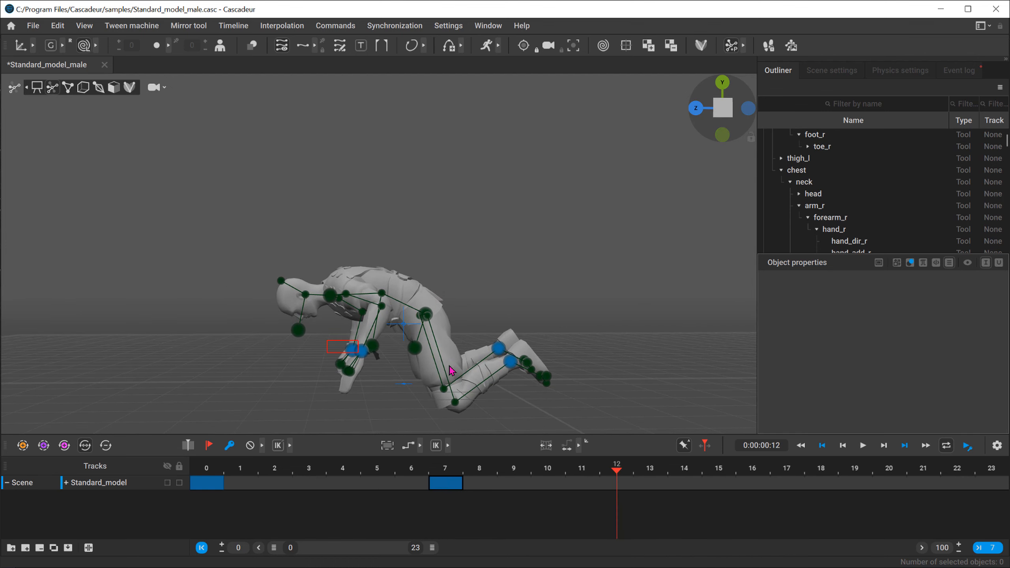
drag(327, 340, 365, 355)
drag(488, 324, 520, 369)
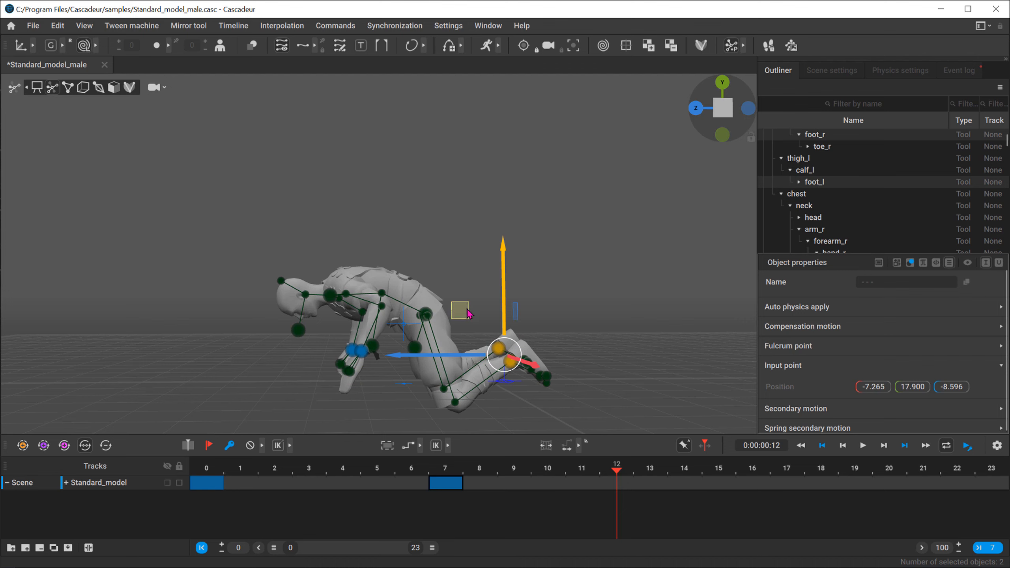
Step: Add a keyframe at frame 12 and raise both feet so the lower legs point upward behind the body
drag(467, 310, 410, 183)
key(ctrl+z)
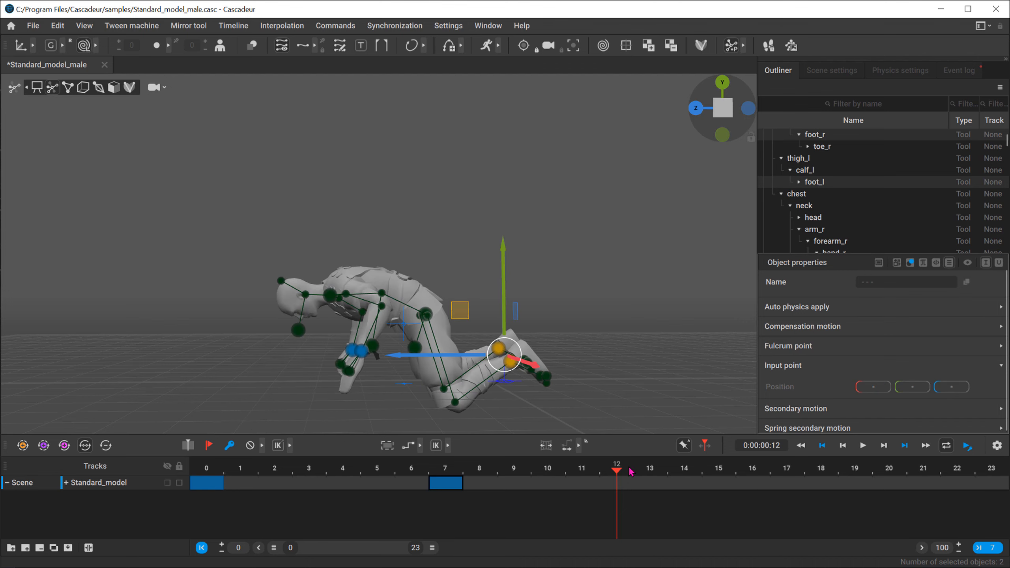
click(616, 472)
drag(466, 303, 407, 189)
Step: Lower the neck and pelvis points at frame 12 so the character falls face down close to the floor
click(292, 390)
drag(250, 343, 235, 294)
key(e)
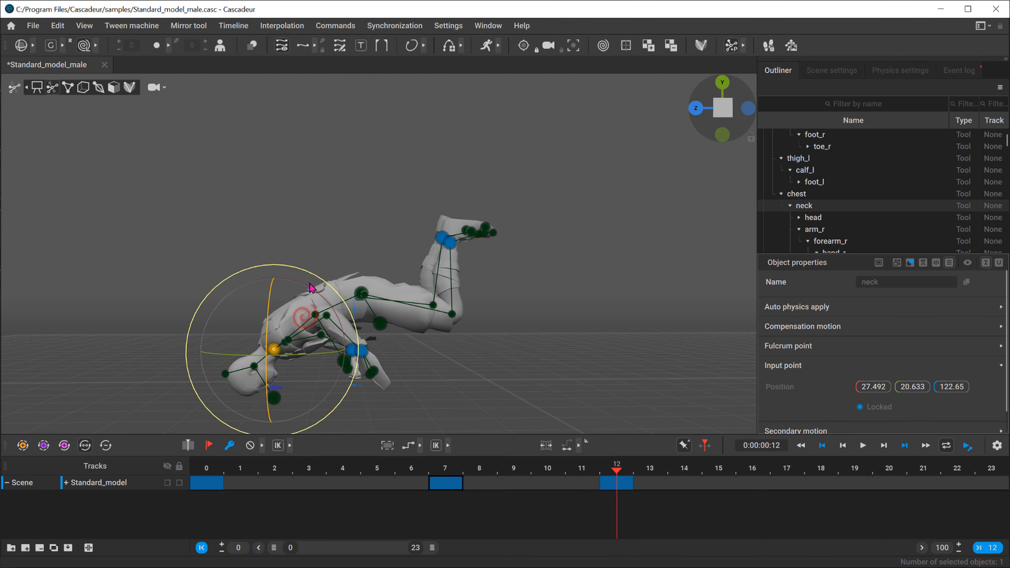
click(363, 291)
key(w)
drag(363, 240, 373, 278)
alt+drag(148, 330, 223, 334)
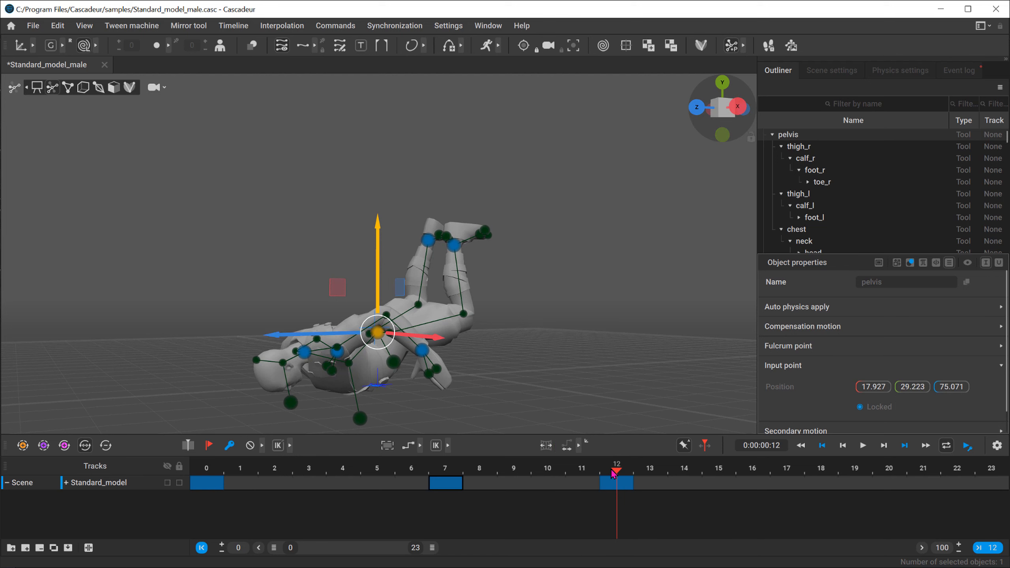
Step: Scrub back to frame 0, play and pause the animation, and go to frame 3
drag(612, 471, 105, 445)
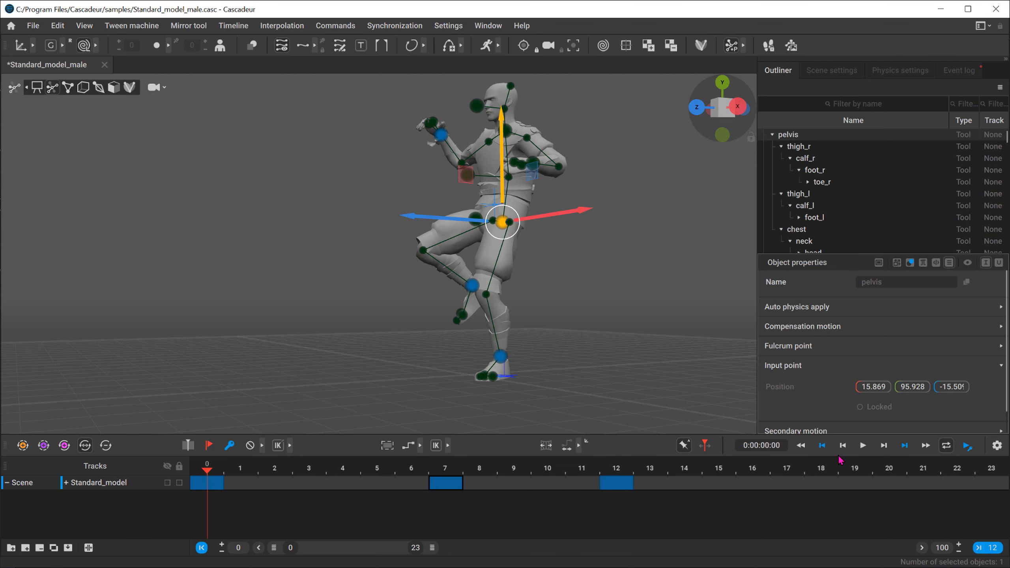
click(862, 446)
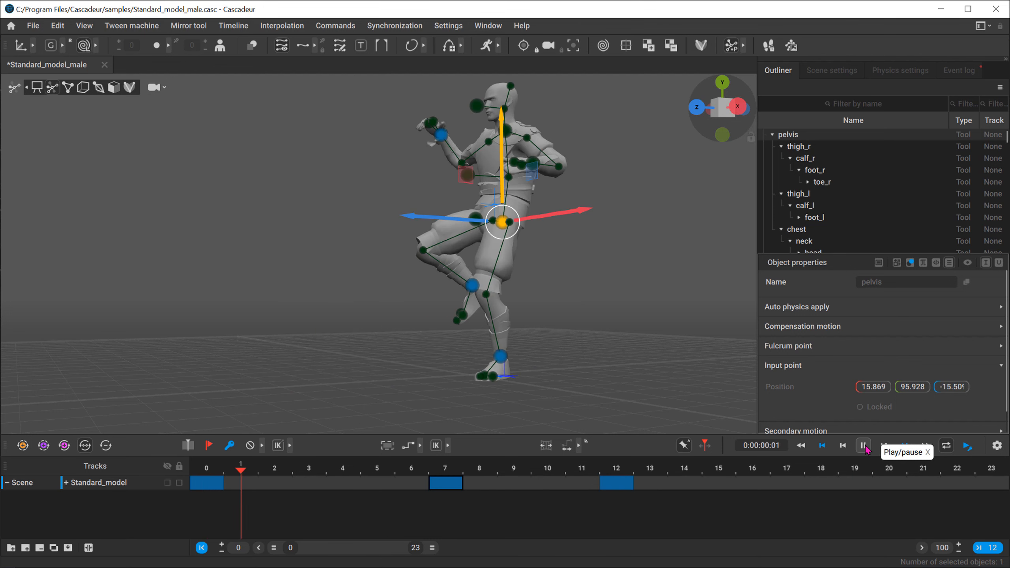
click(863, 446)
click(305, 466)
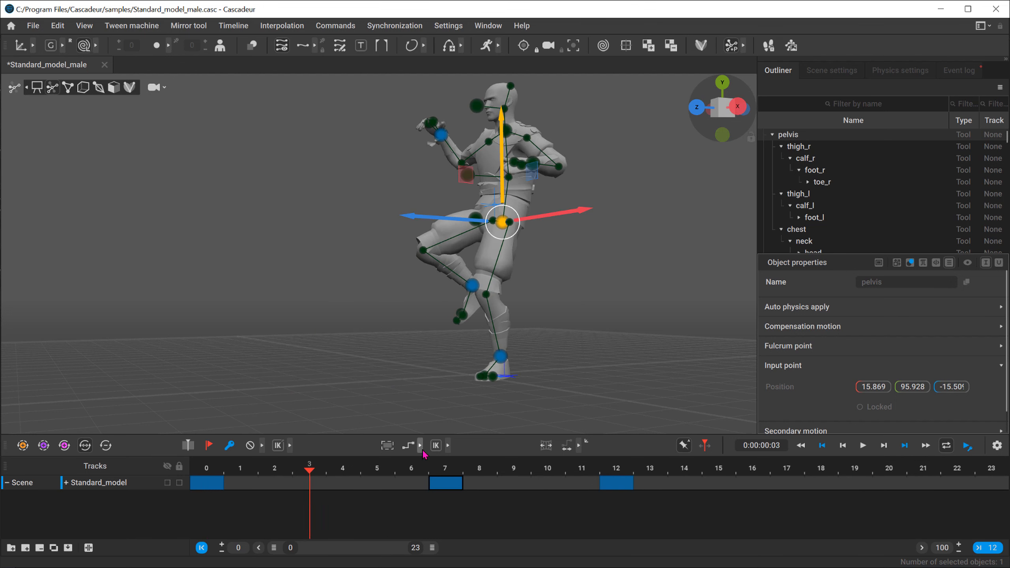
Step: Apply Bezier interpolation between the keys at frames 7 and 12 and show all interpolation types
click(406, 447)
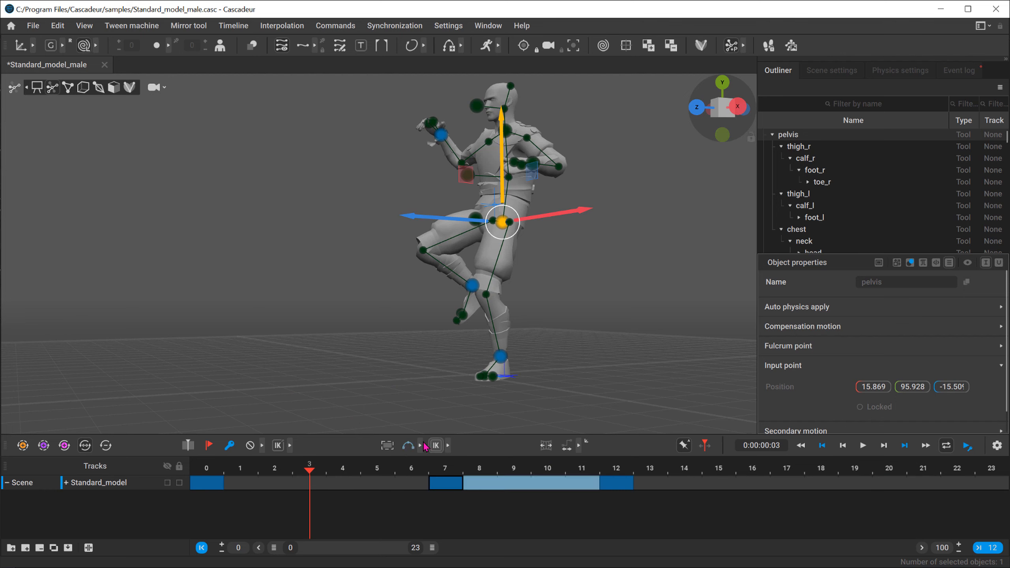
click(422, 446)
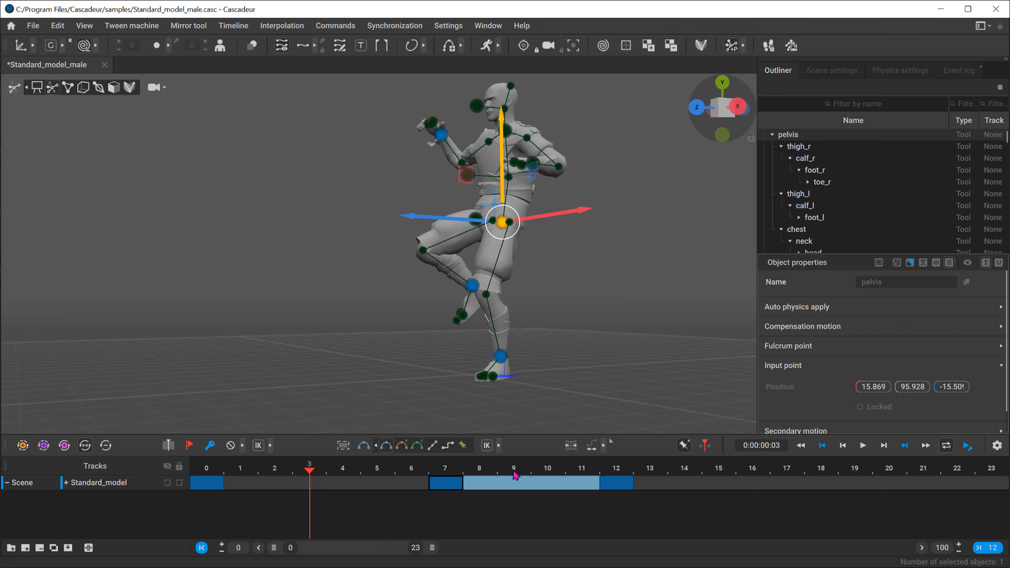
Step: Check which interpolation type applies at frames 7 and 3 using the current-frame mode, and return to interval selection mode
click(344, 445)
click(452, 484)
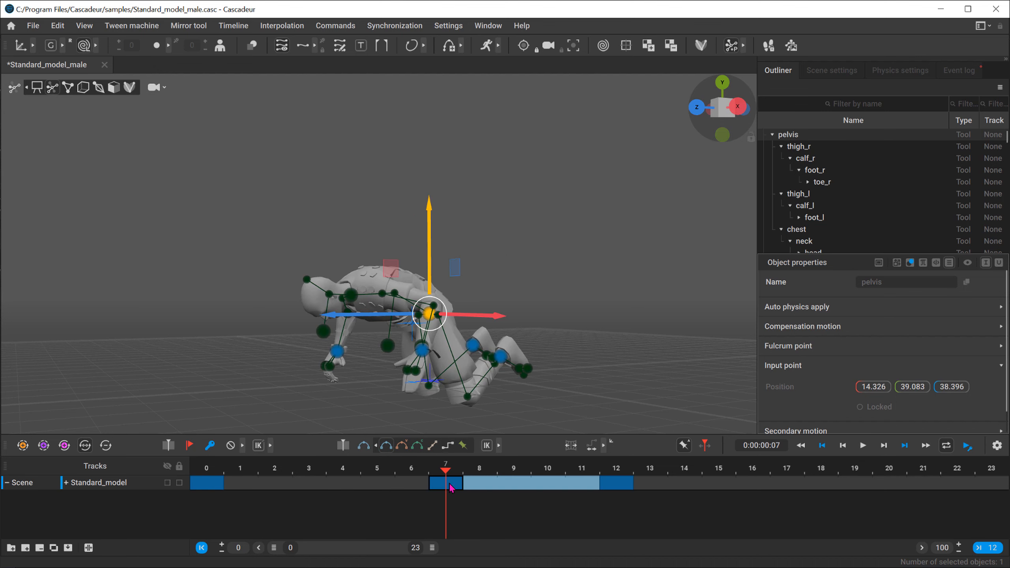
click(318, 469)
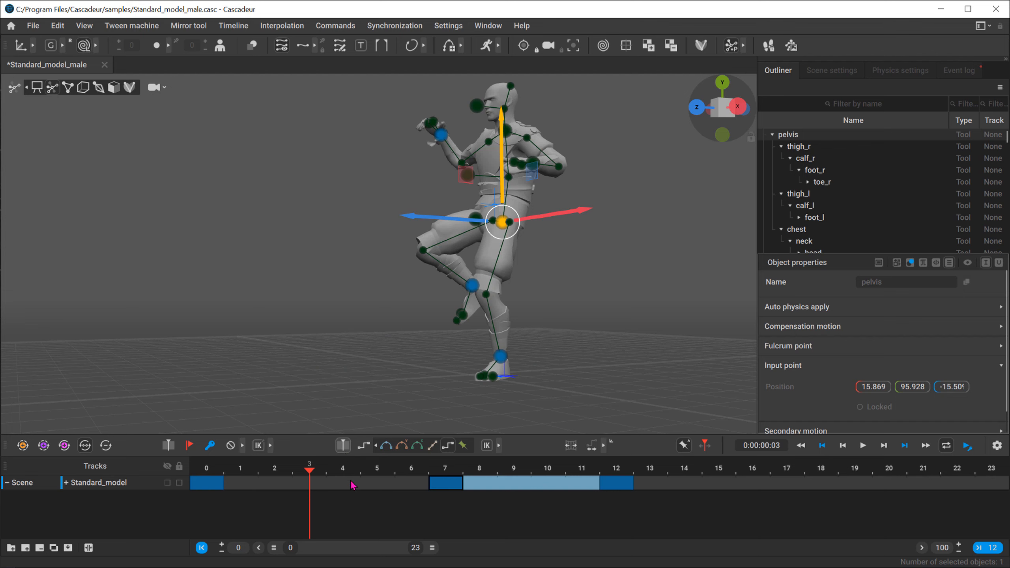
click(343, 446)
Step: Select frames 4 to 10 on the Standard_model track and apply Bezier interpolation to the selection
drag(377, 485, 550, 484)
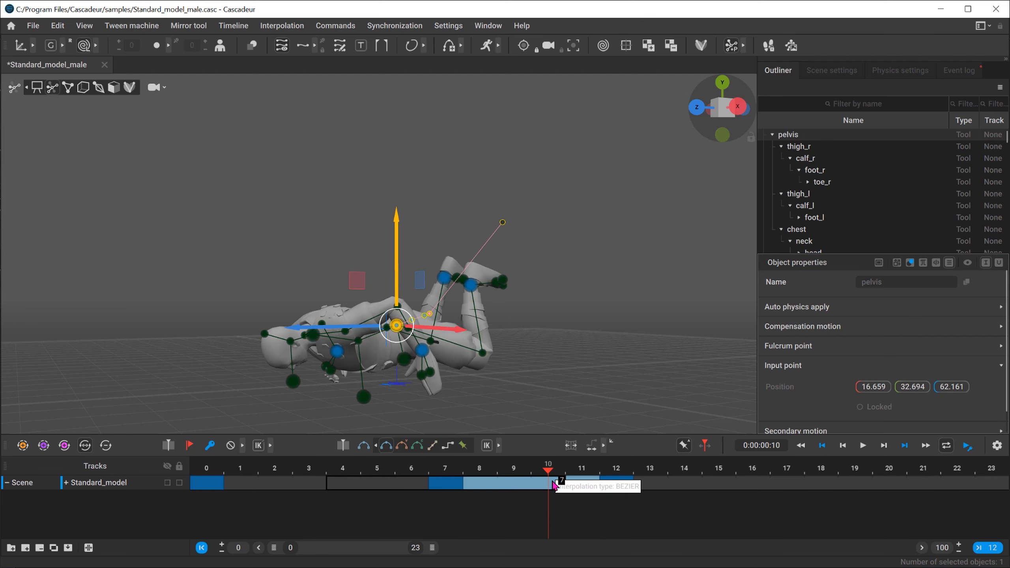
click(816, 472)
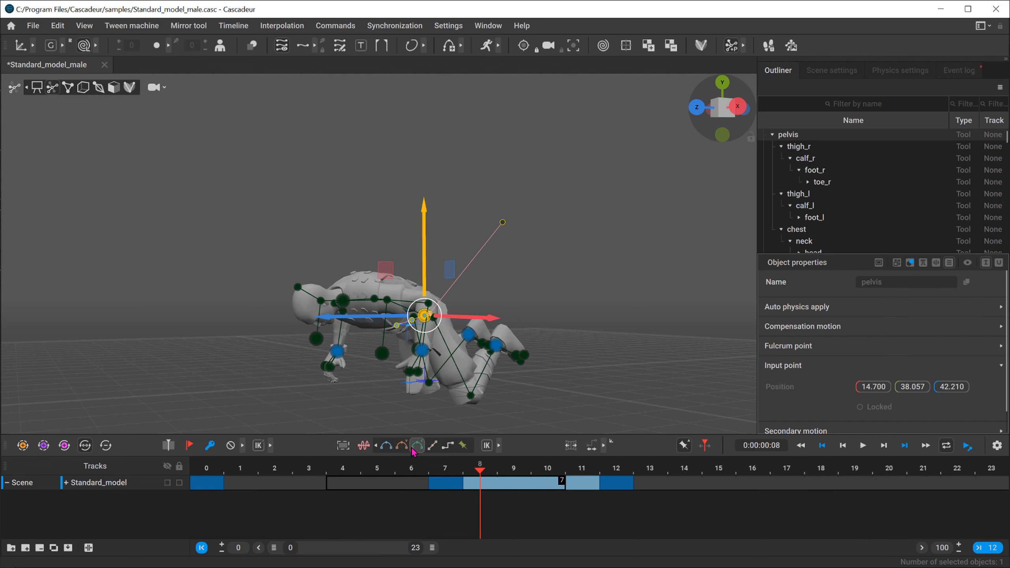
click(431, 469)
click(256, 474)
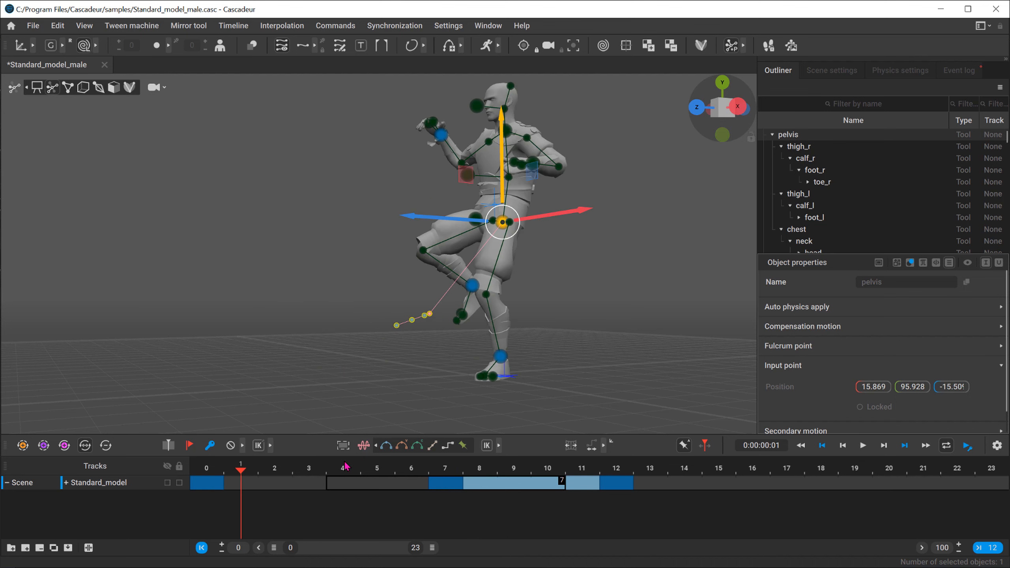
click(386, 446)
Step: Hide the pelvis trajectory and scrub the interpolated fall to frame 17, examining the final pose from the side
drag(210, 469, 281, 470)
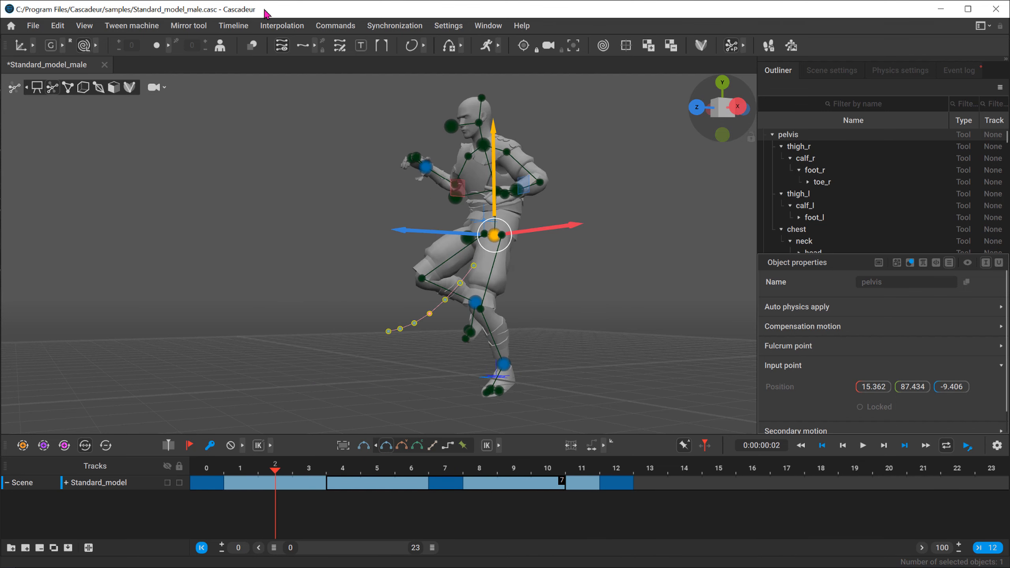
click(281, 45)
drag(212, 464, 236, 480)
drag(356, 485, 333, 481)
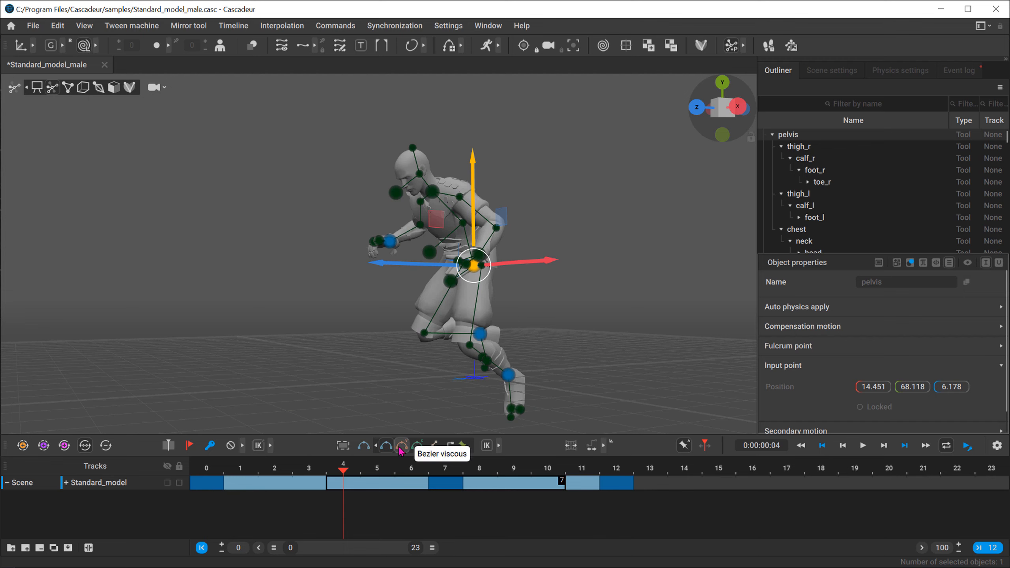
drag(209, 482, 800, 475)
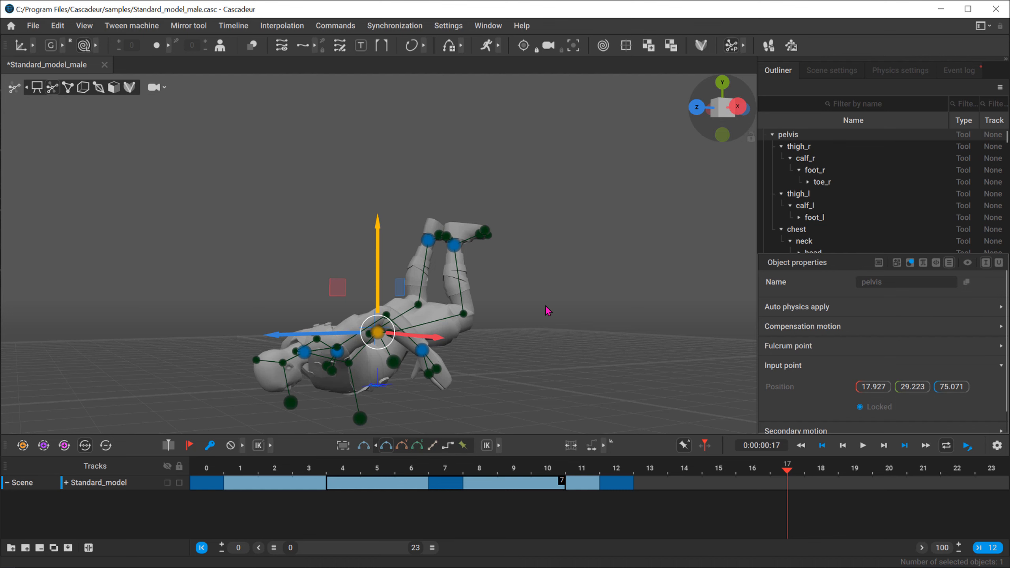
right_drag(548, 311, 445, 339)
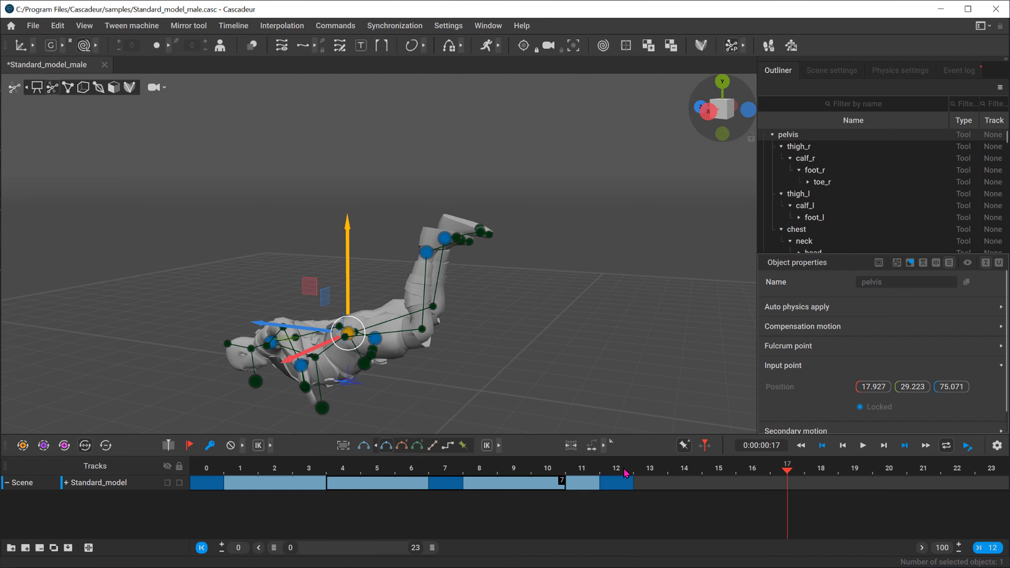
alt+drag(406, 272, 431, 256)
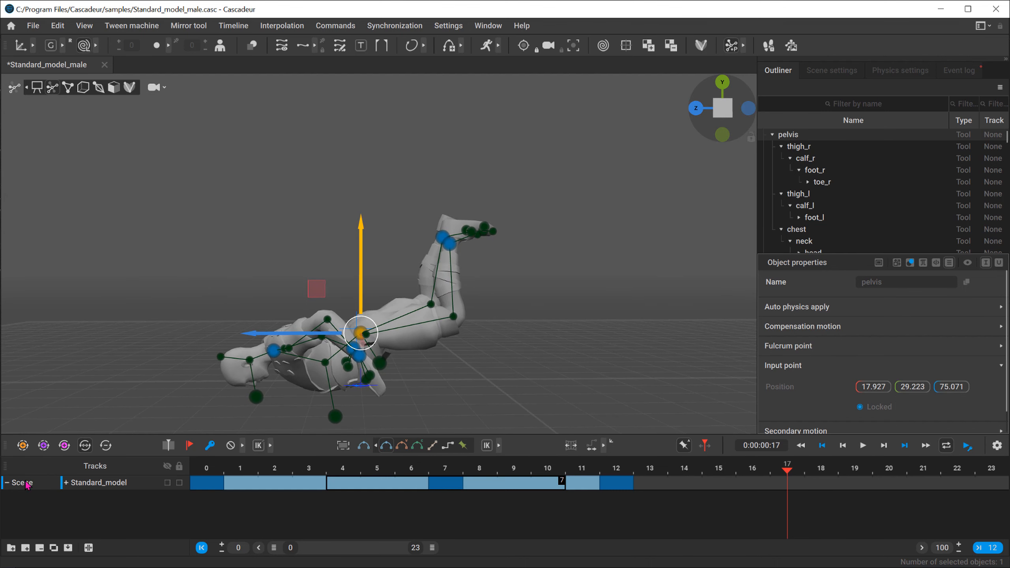
Step: Return to frame 0, review the Standard_model subtracks including Leg_L and Leg_R in a widened track list, and collapse them
click(219, 465)
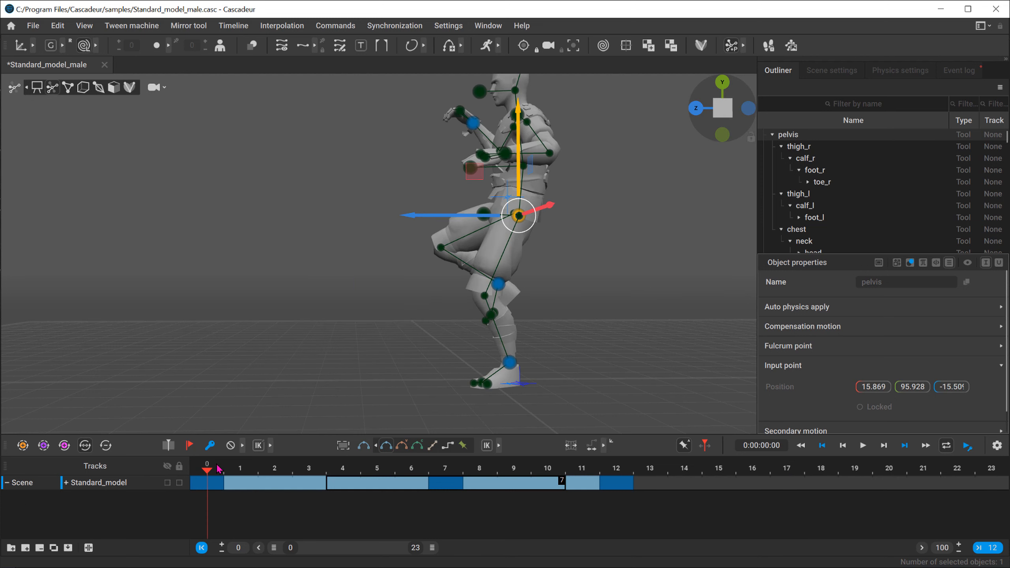
click(66, 483)
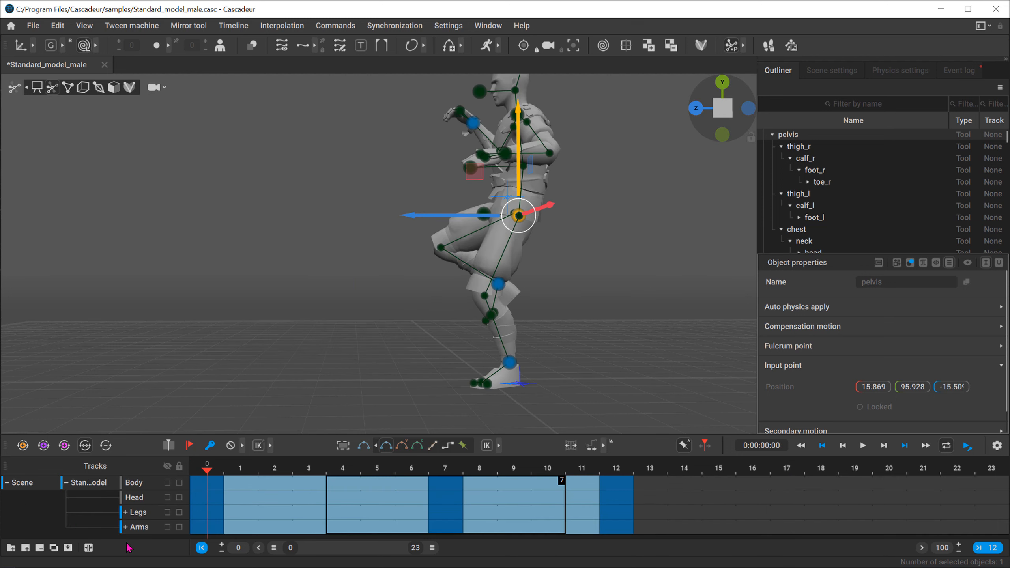
click(126, 513)
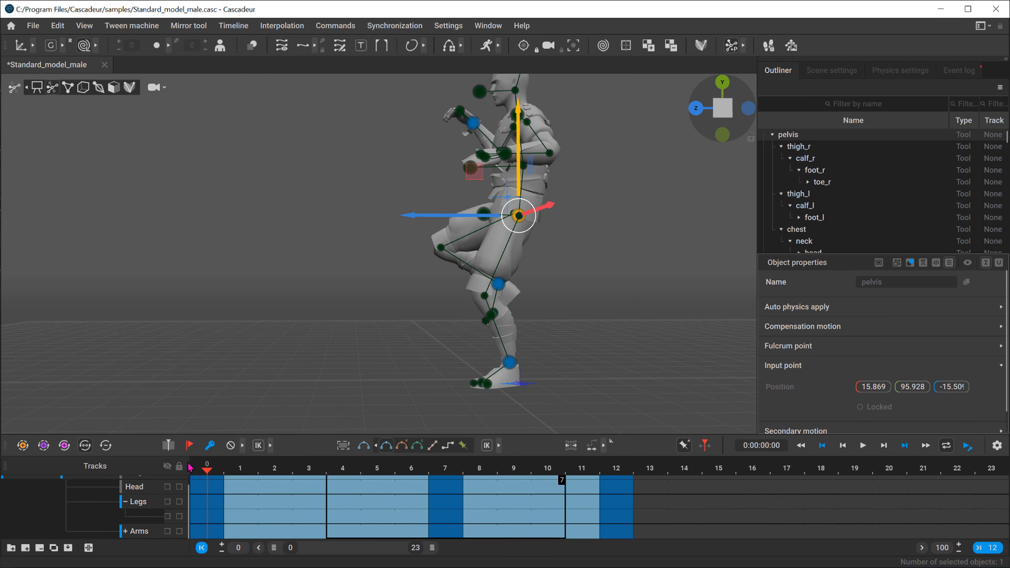
drag(190, 468, 308, 467)
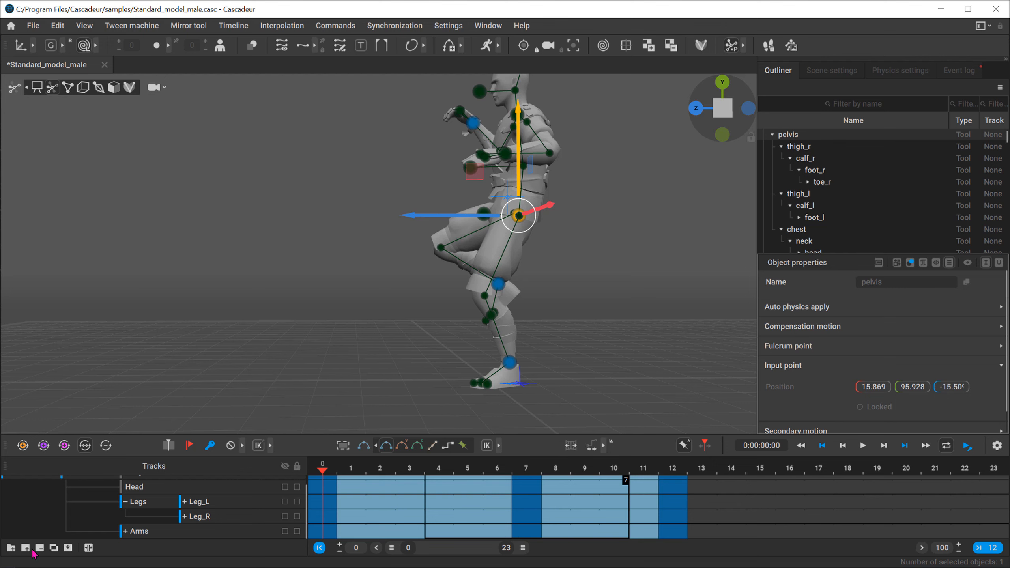
scroll(148, 513, up, 1)
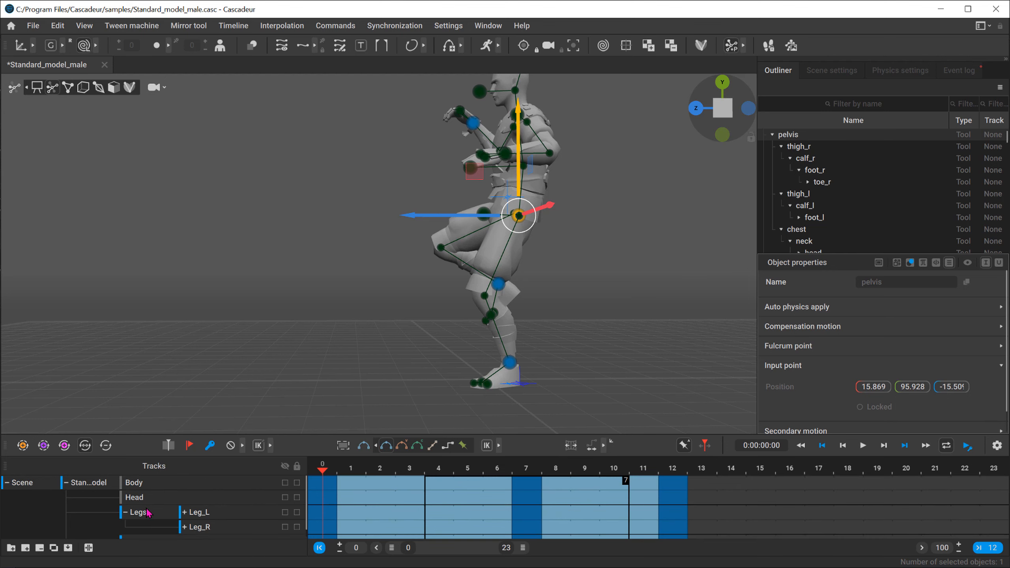
click(66, 483)
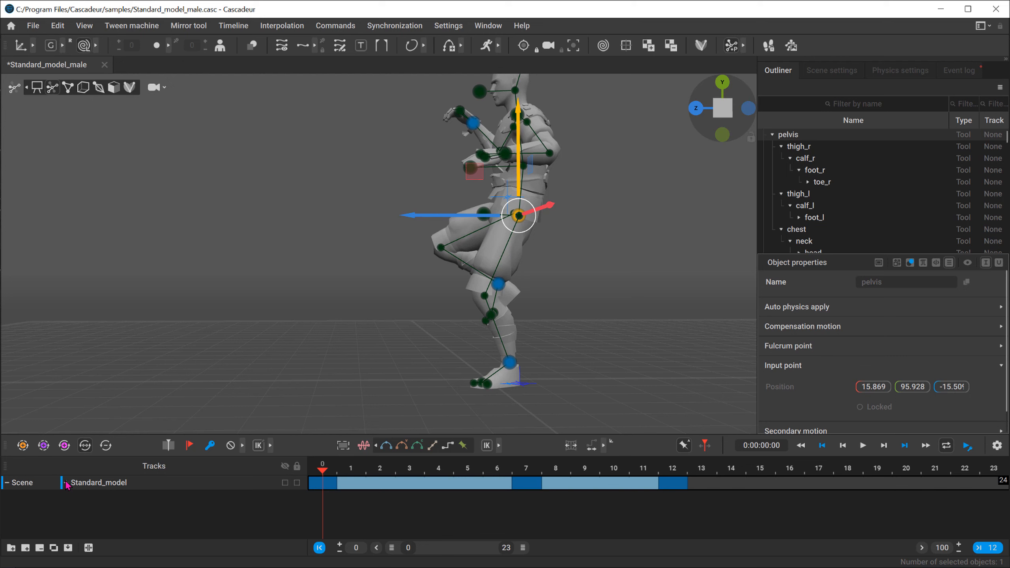
Step: Scrub the timeline to frame 4 and advance frame by frame to frame 6 to examine the fall
drag(408, 469, 442, 470)
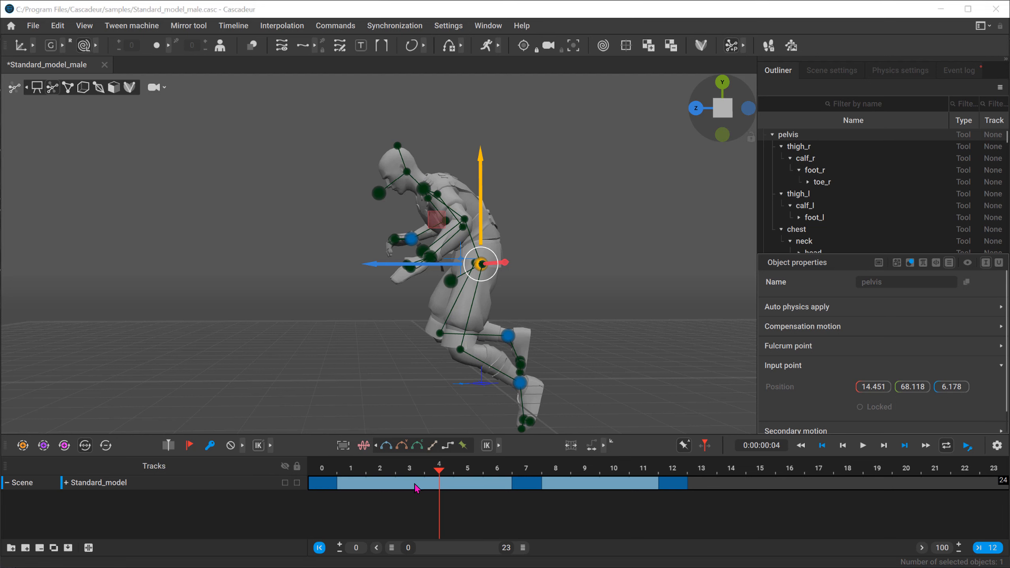
drag(404, 471, 439, 470)
key(Right)
key(Right)
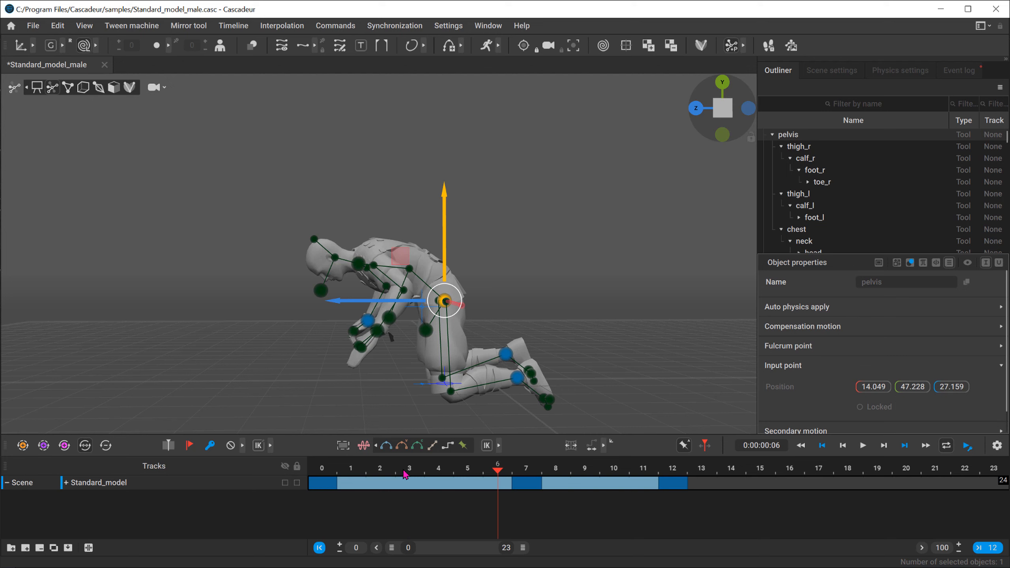
Step: Jump through the fall's keyframes up to frame 12 and back to frame 0 to review the poses
key(Down)
key(Up)
key(Up)
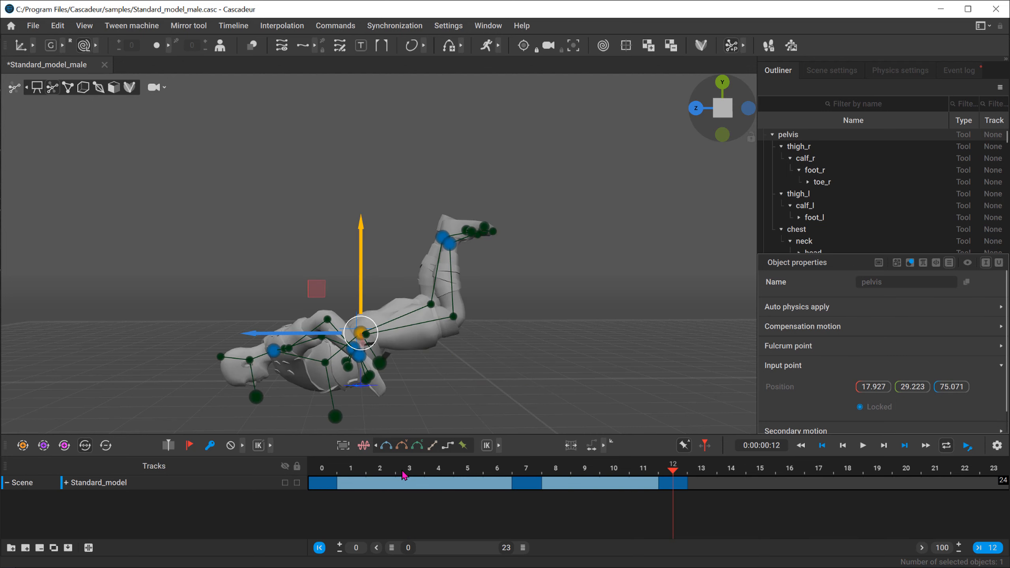
key(Down)
key(Down)
key(Down)
key(Up)
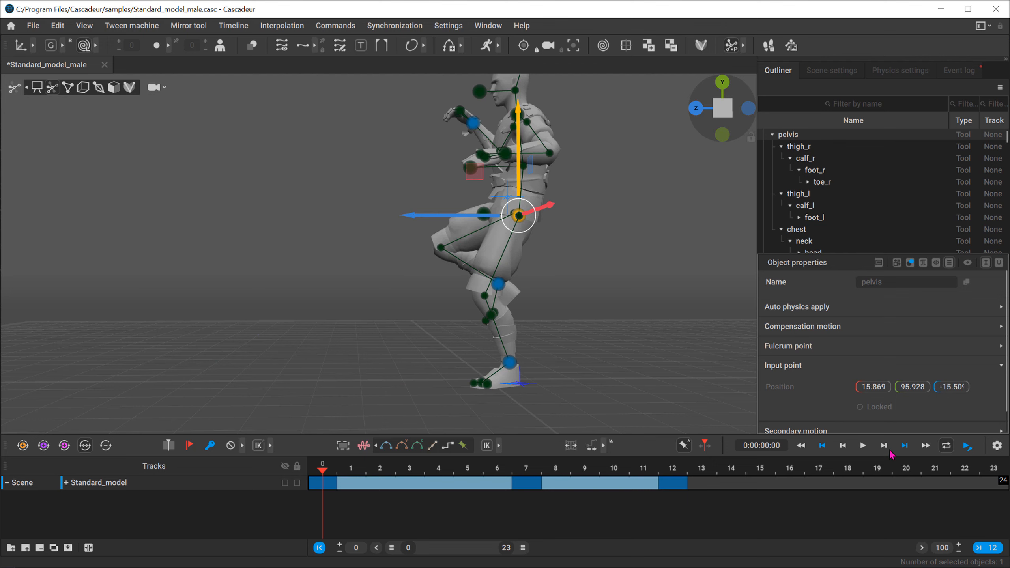
Step: Play and pause the fall to examine its motion, and scrub the timeline to frame 4
click(864, 446)
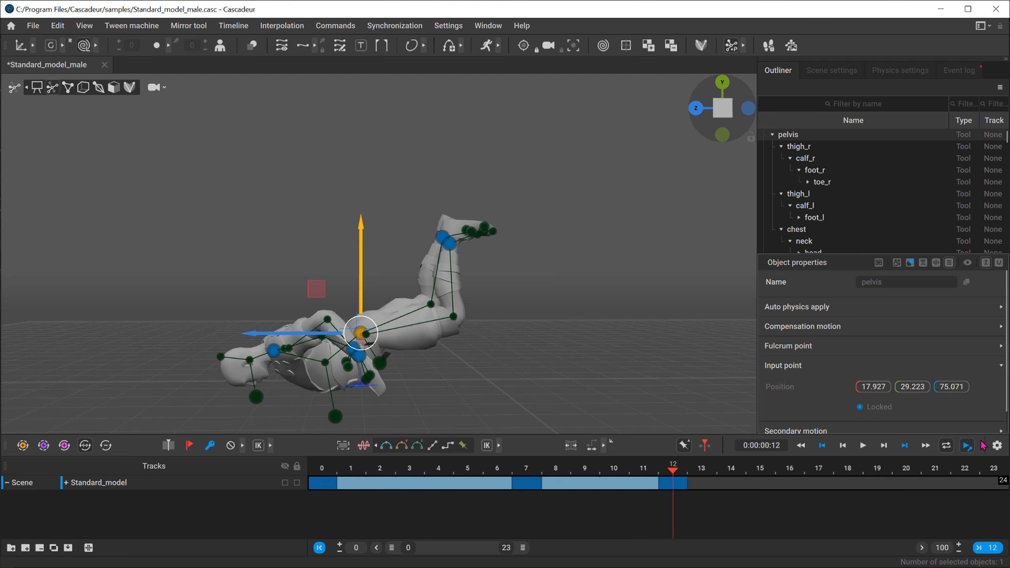
click(863, 446)
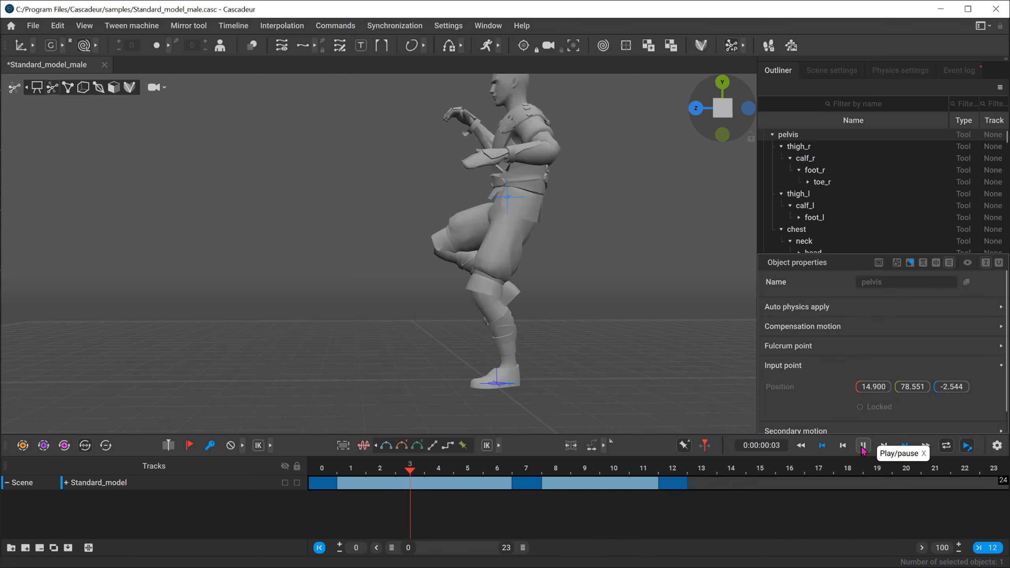
click(863, 447)
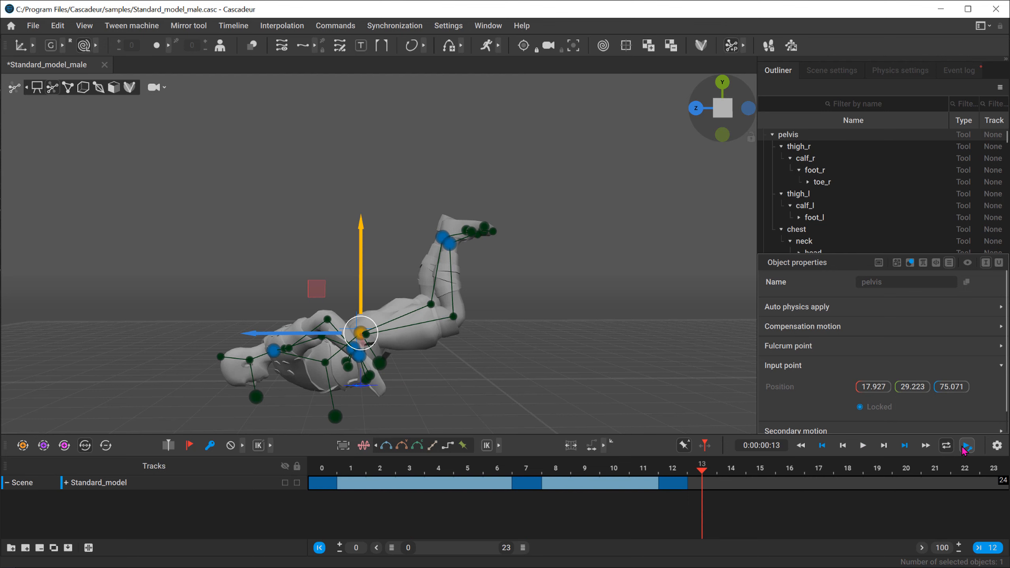
click(375, 469)
drag(400, 473, 431, 469)
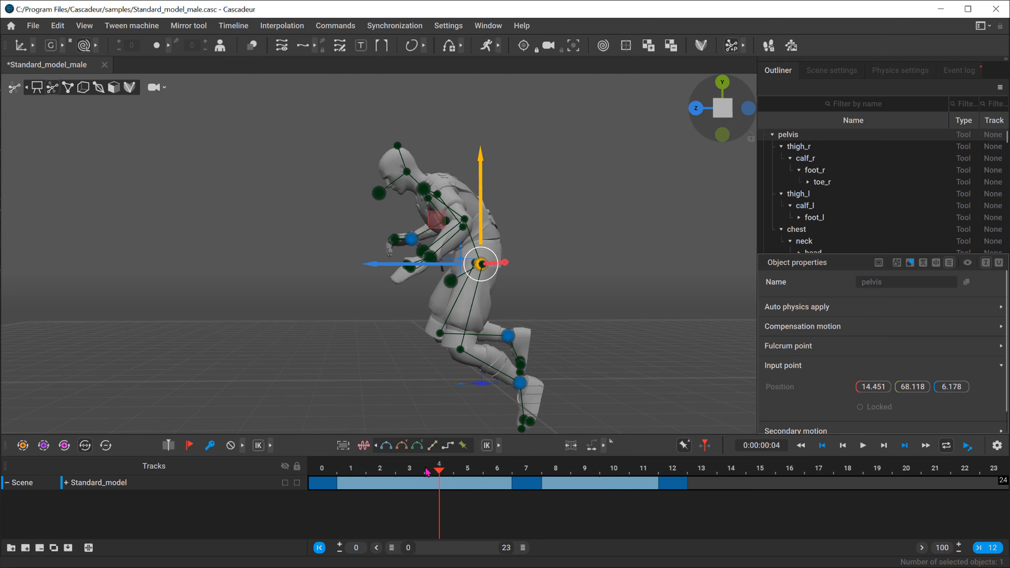
Step: Shorten the first interval by four frames so its end keyframe sits at frame 3
key(minus)
key(minus)
click(391, 466)
key(minus)
key(minus)
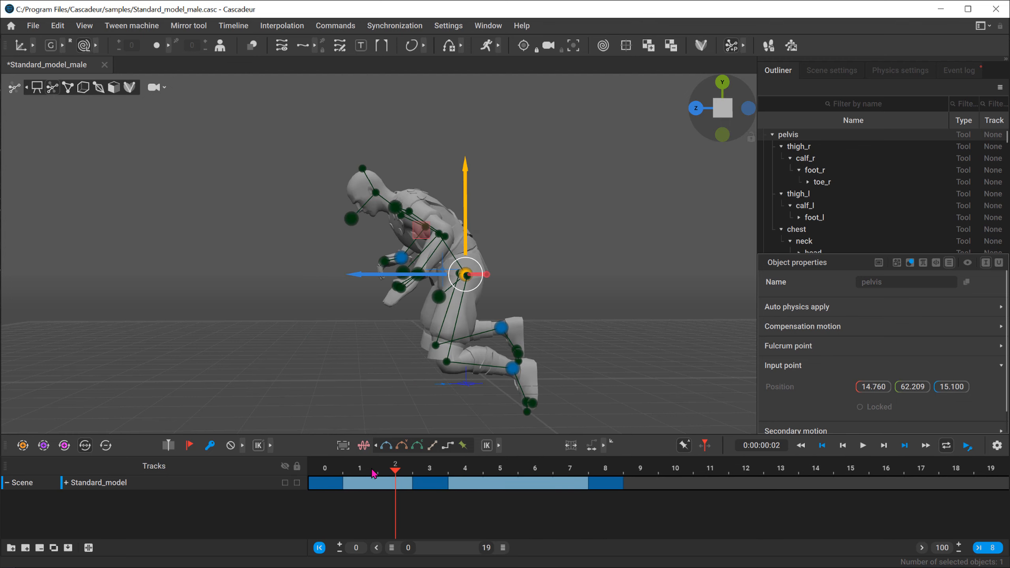
Step: Go to frame 6 in the second interval and lengthen it until the last keyframe reaches frame 14
click(524, 472)
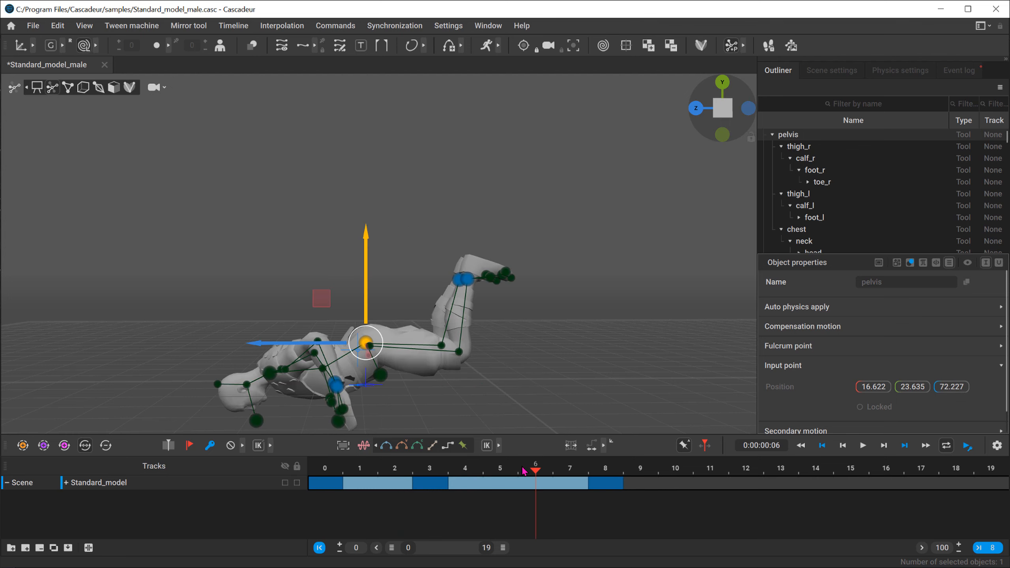
key(plus)
key(plus)
key(plus)
key(plus)
key(plus)
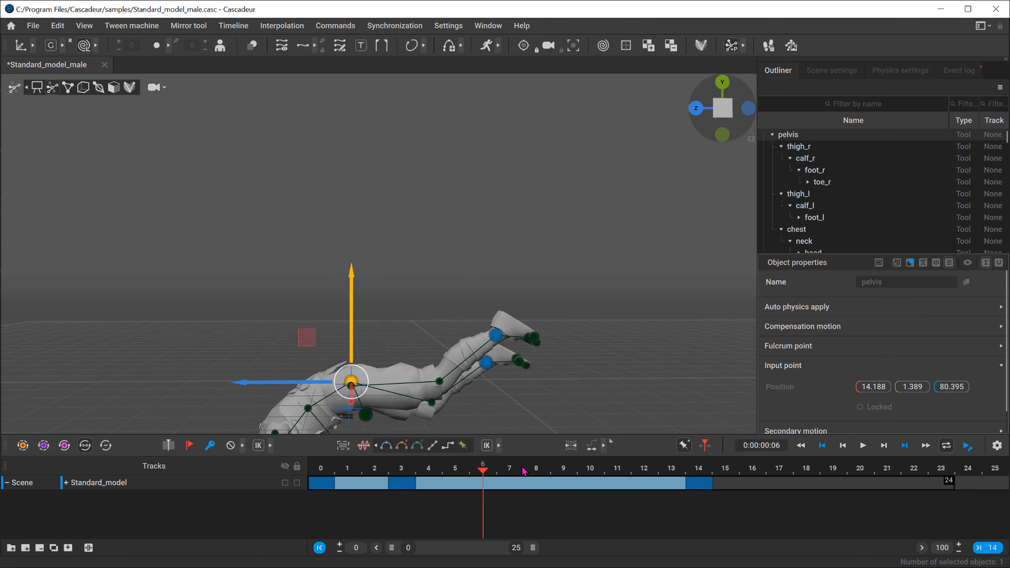
Step: Shorten the second interval until its two keyframes are four frames apart
key(minus)
key(minus)
key(minus)
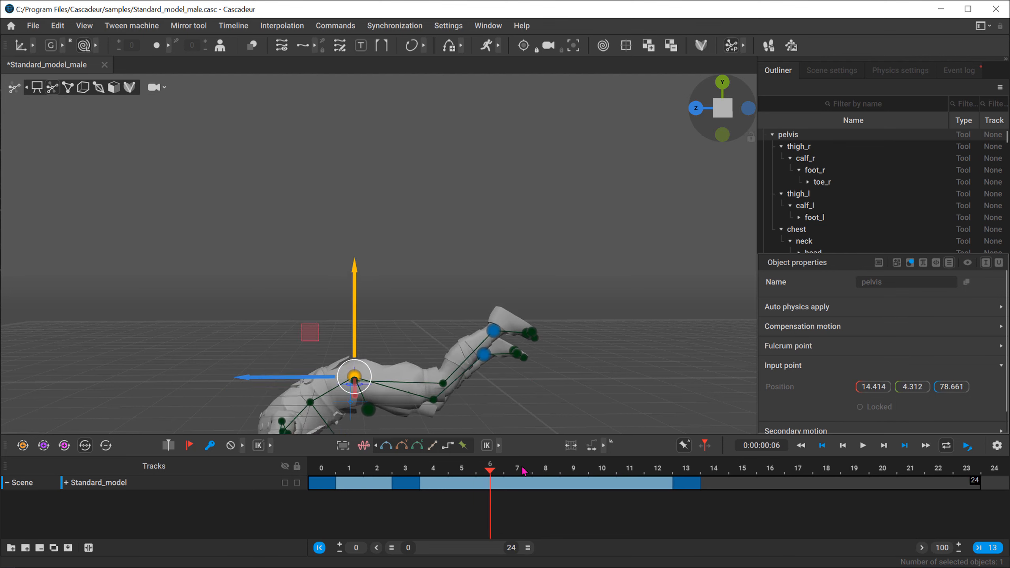
key(minus)
key(minus)
key(minus)
Step: Go to frame 1 and adjust the first interval's length so its end keyframe sits at frame 6
click(369, 470)
key(minus)
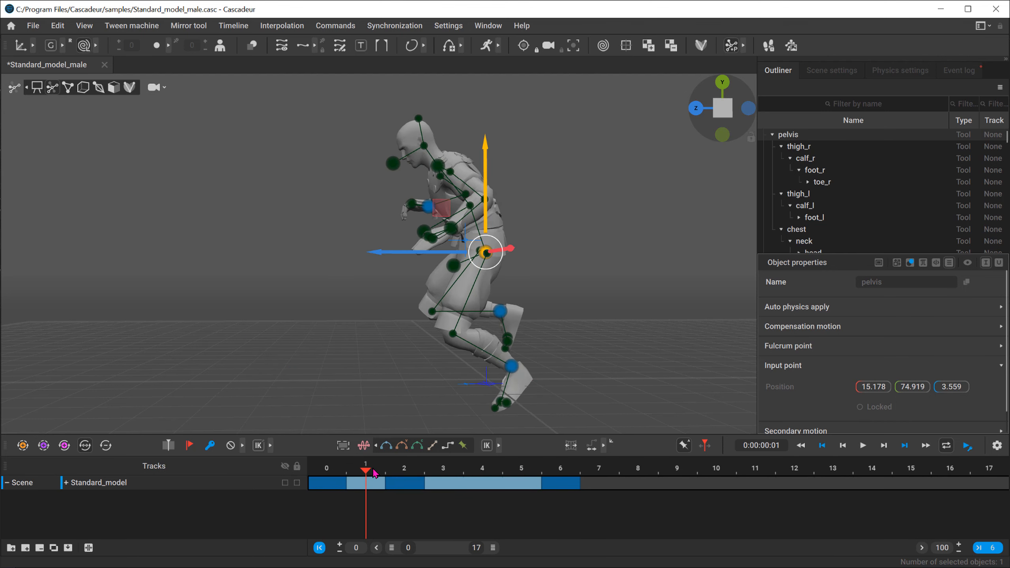
key(plus)
key(plus)
key(plus)
key(plus)
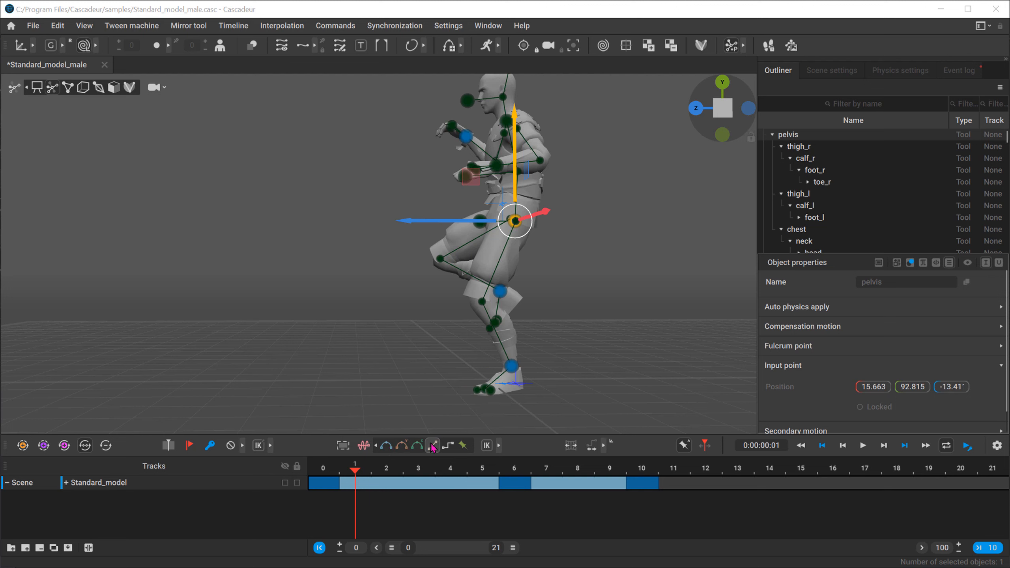
Step: Apply Linear interpolation to both intervals of the Standard_model track
click(433, 446)
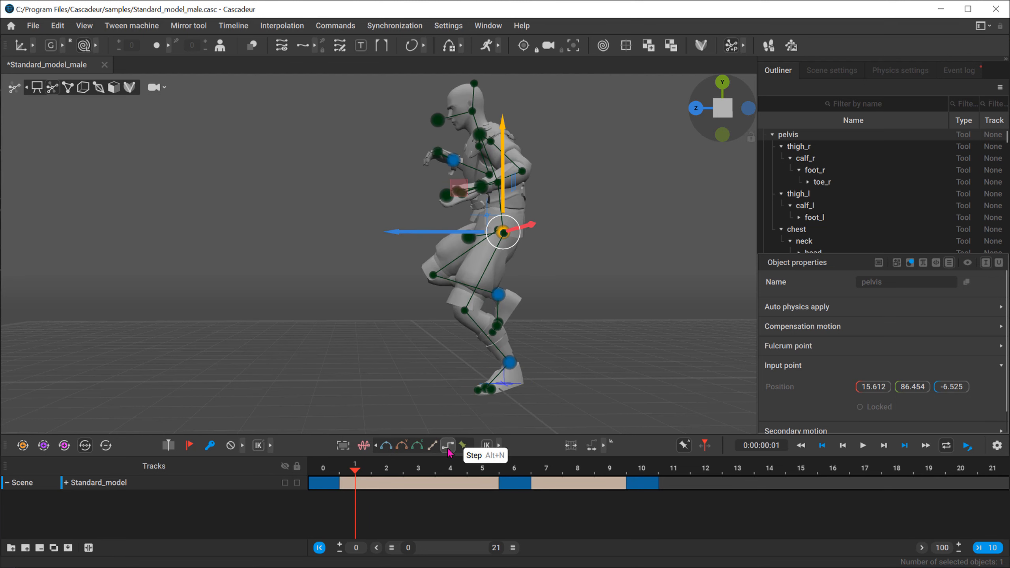
click(448, 445)
click(449, 445)
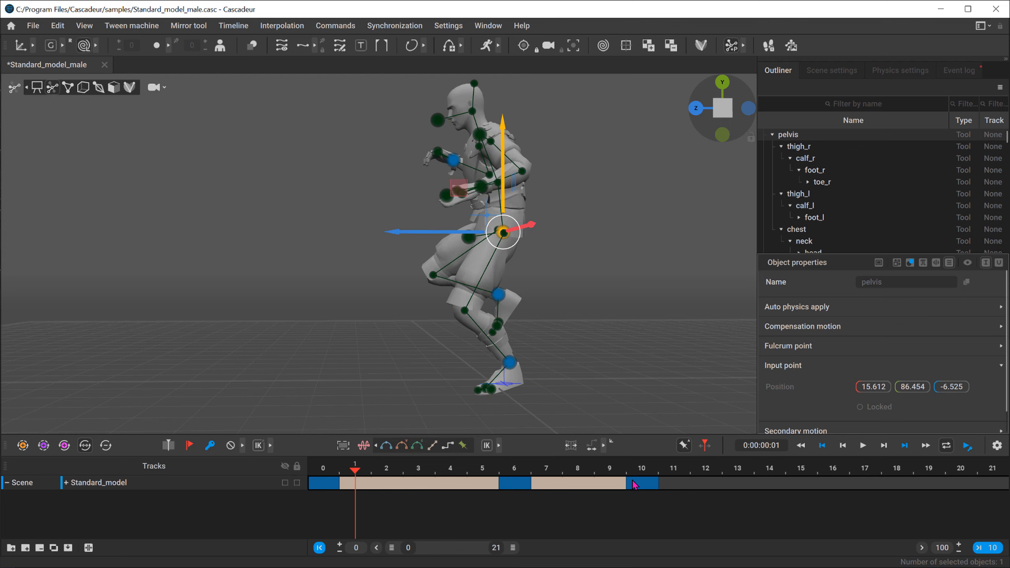
Step: Stretch the first interval of the Standard_model track so its end keyframe moves to frame 13
drag(318, 483, 514, 494)
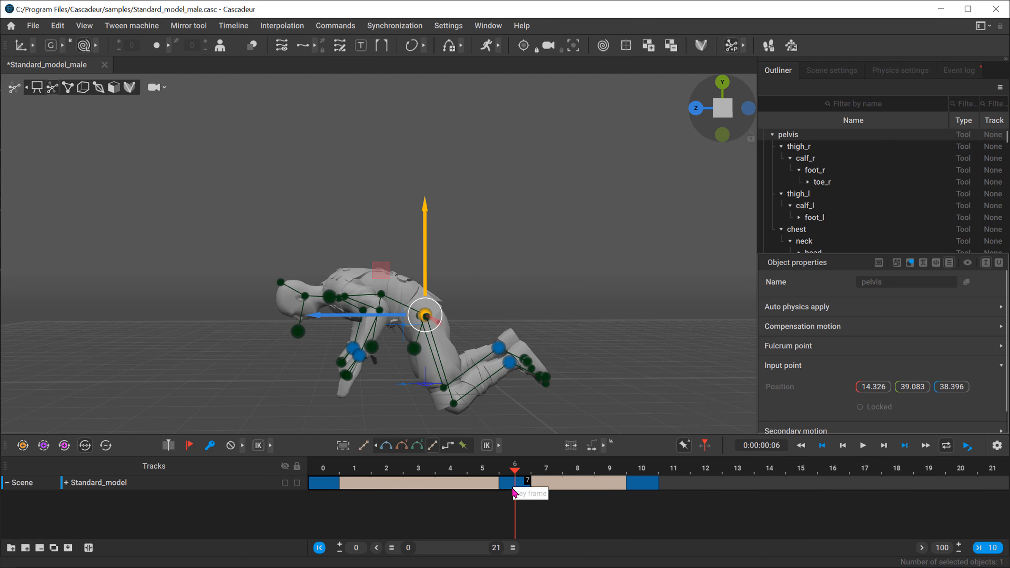
drag(334, 487, 542, 493)
click(577, 491)
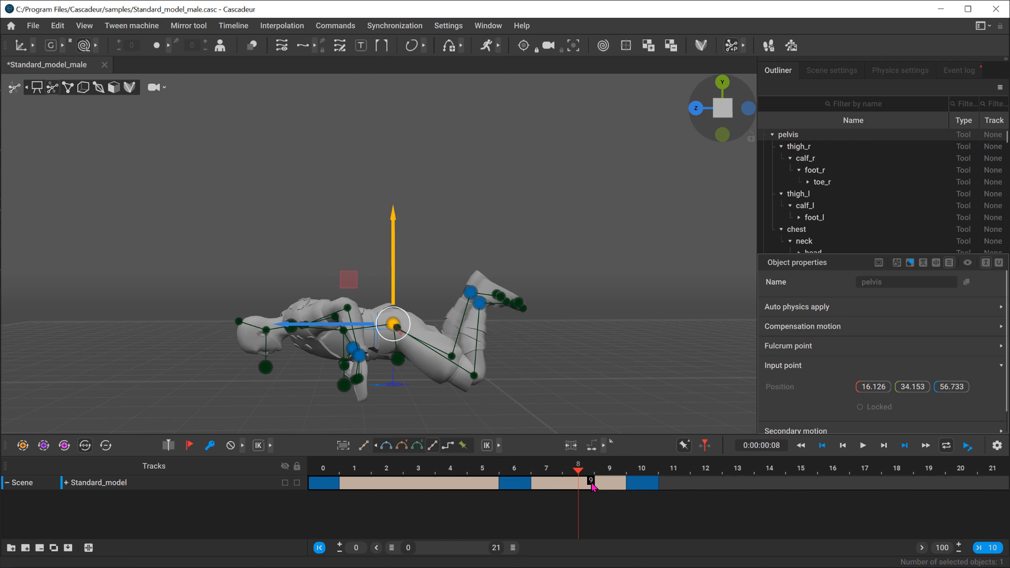
drag(329, 488, 744, 484)
click(515, 484)
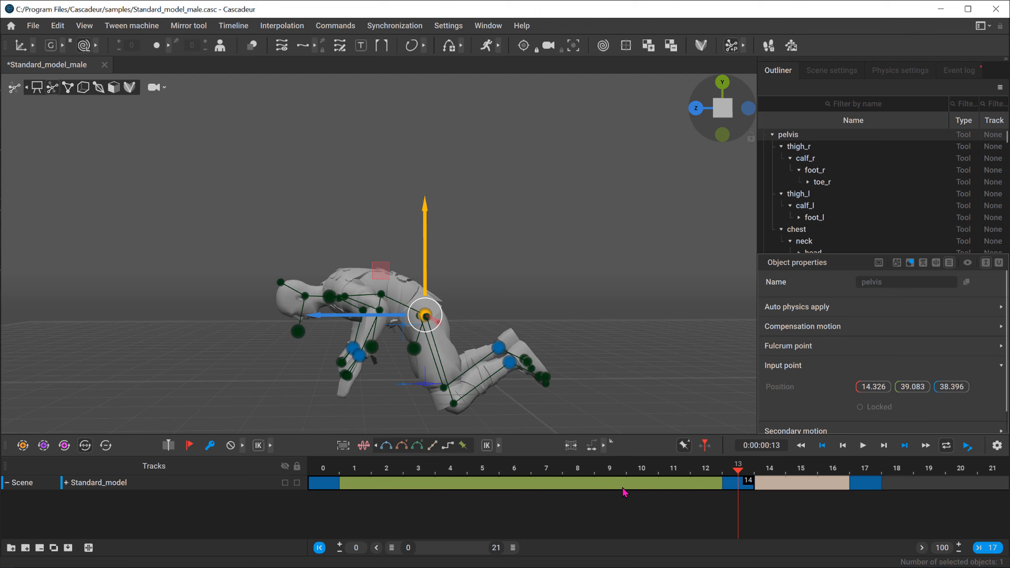
Step: Toggle Fixing interpolation on change interval, select frames 1 to 12, and apply Bezier interpolation to them
click(684, 446)
drag(347, 487, 711, 490)
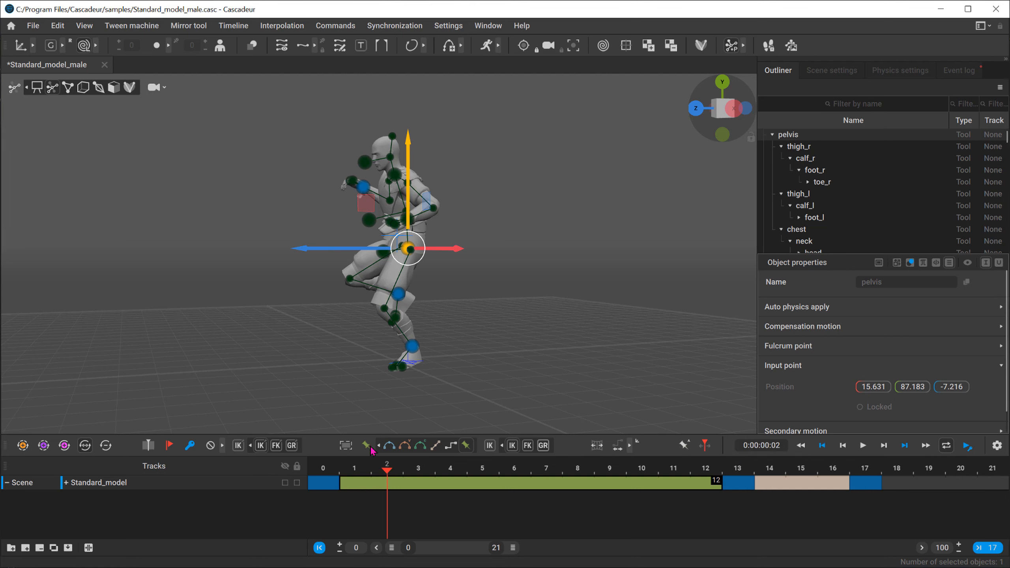
click(389, 445)
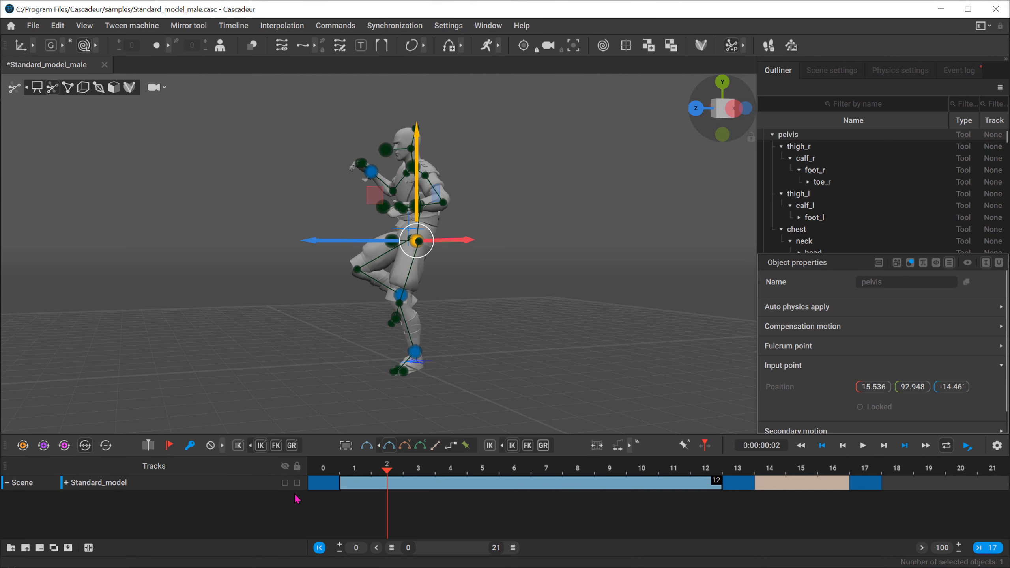
Step: Shorten the first interval to end at the keyframe on frame 6, and turn Fixing interpolation on change interval back on
drag(327, 482, 517, 484)
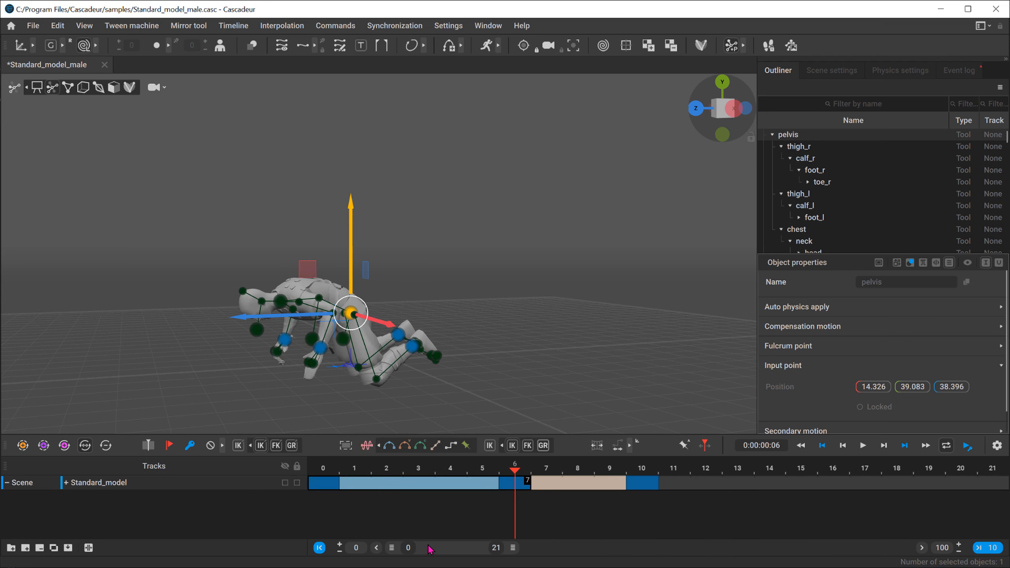
drag(339, 468, 459, 469)
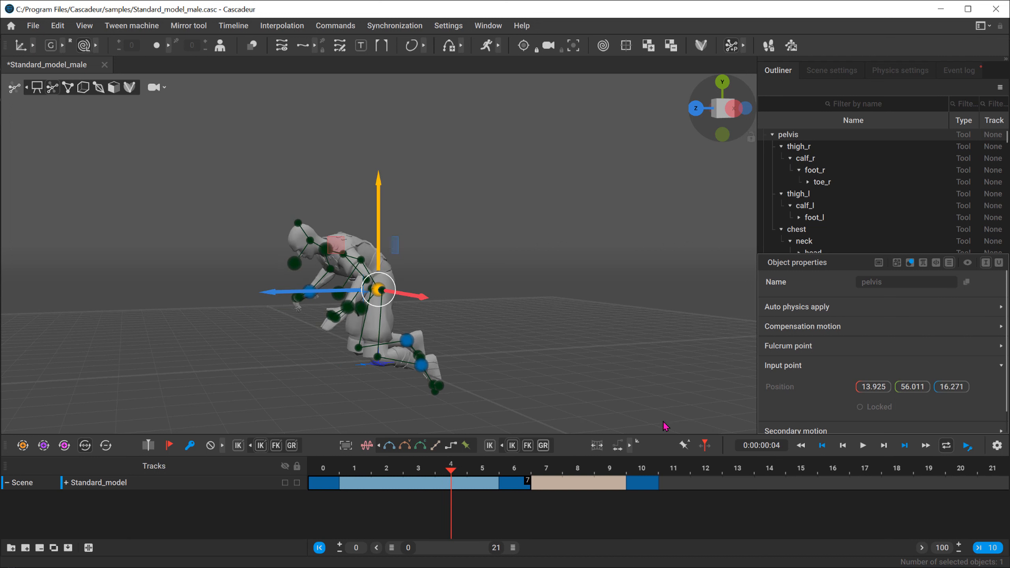
click(685, 445)
Step: Select frames 0 to 6 on the Standard_model track and switch interval edit mode on and off
drag(310, 486, 520, 485)
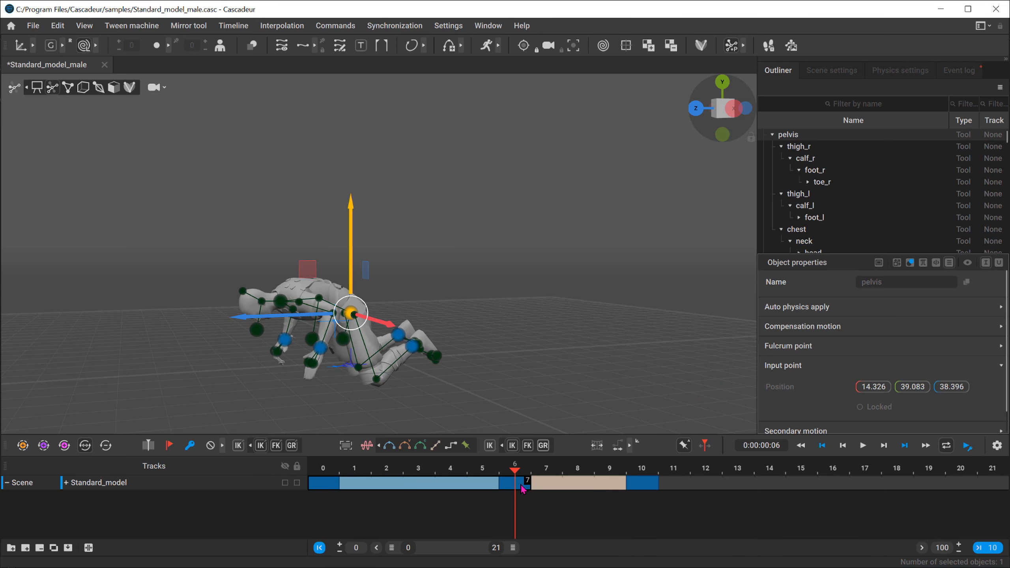
key(t)
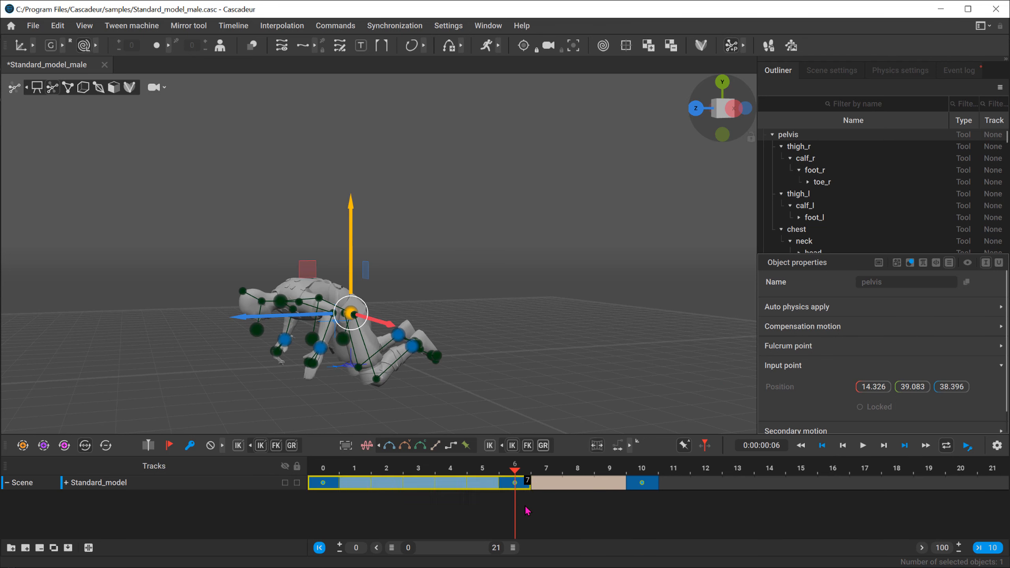
click(598, 446)
click(598, 447)
click(599, 447)
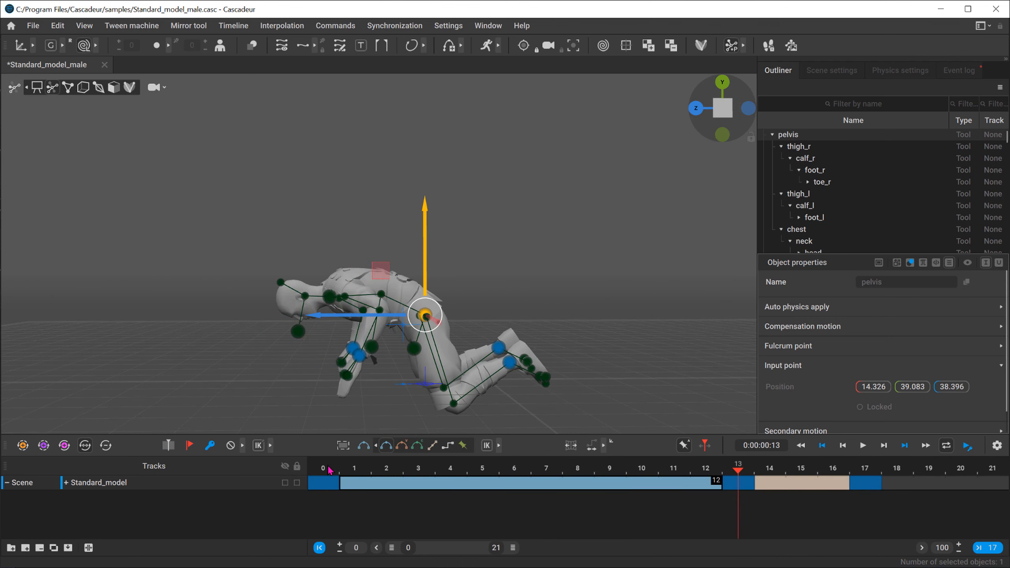
Step: Move between frames 0, 13, 15 and 17 to compare the poses at and between the keyframes
click(329, 470)
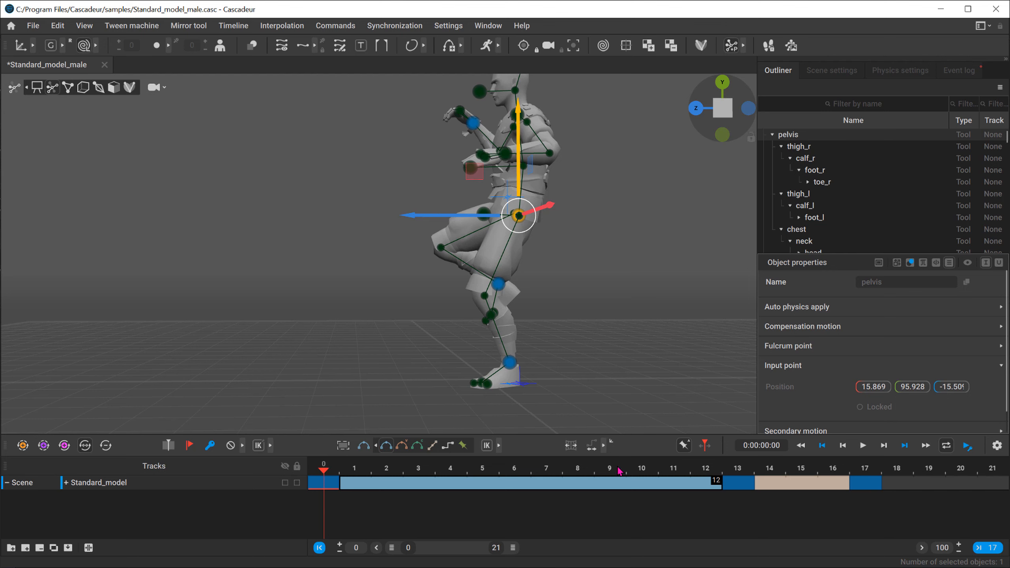
click(737, 468)
click(861, 470)
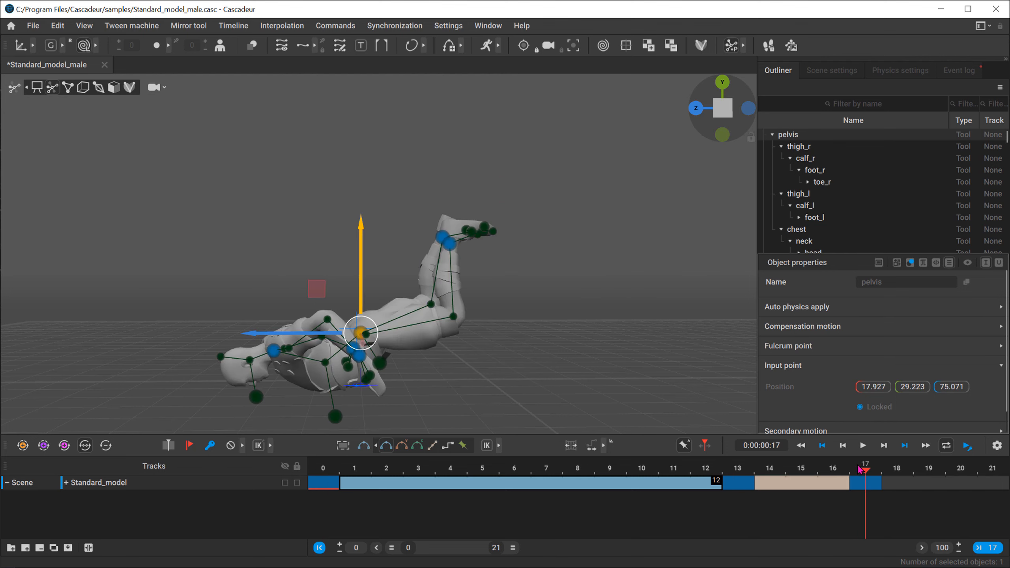
click(751, 472)
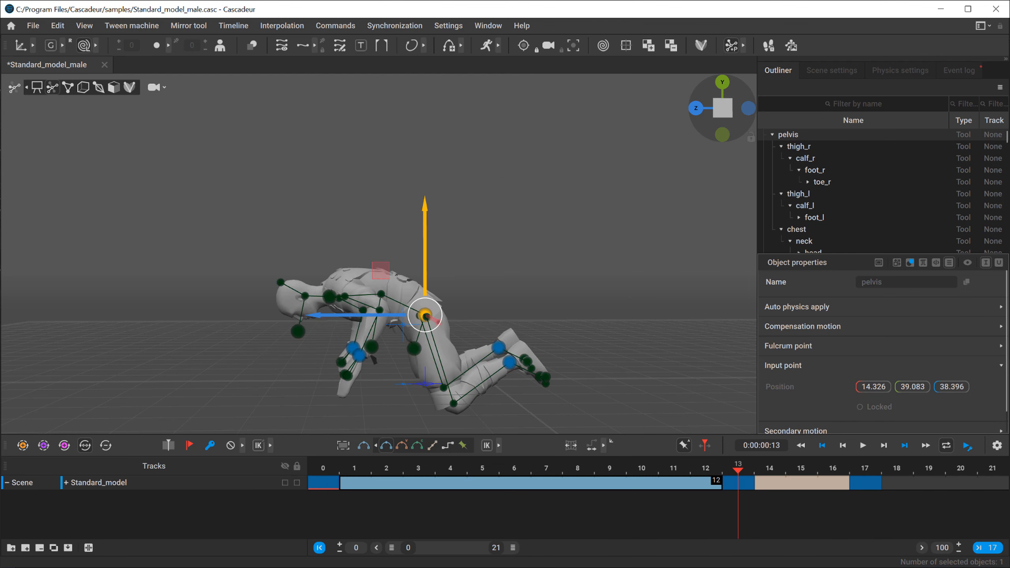
drag(451, 471, 801, 472)
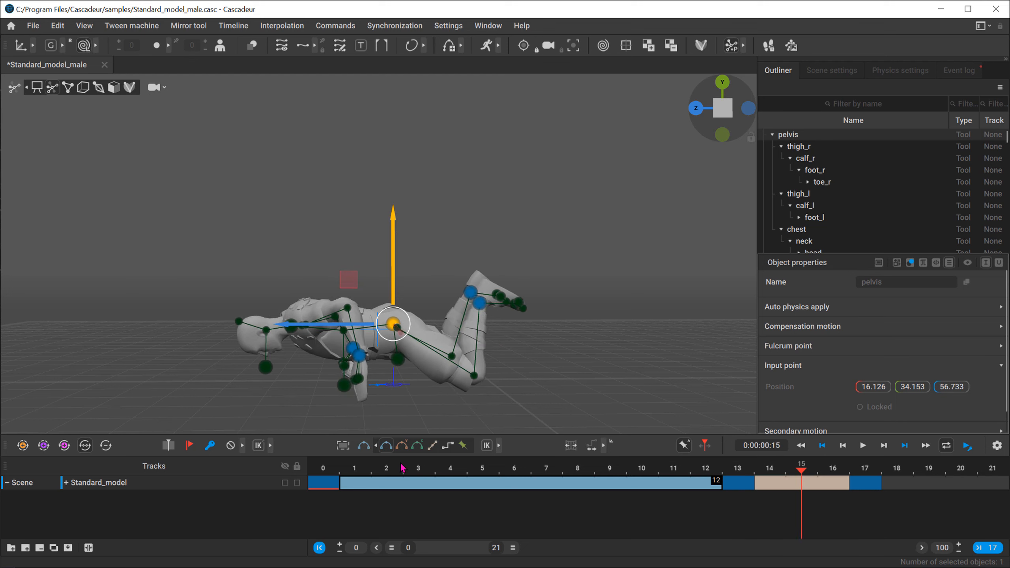
click(743, 470)
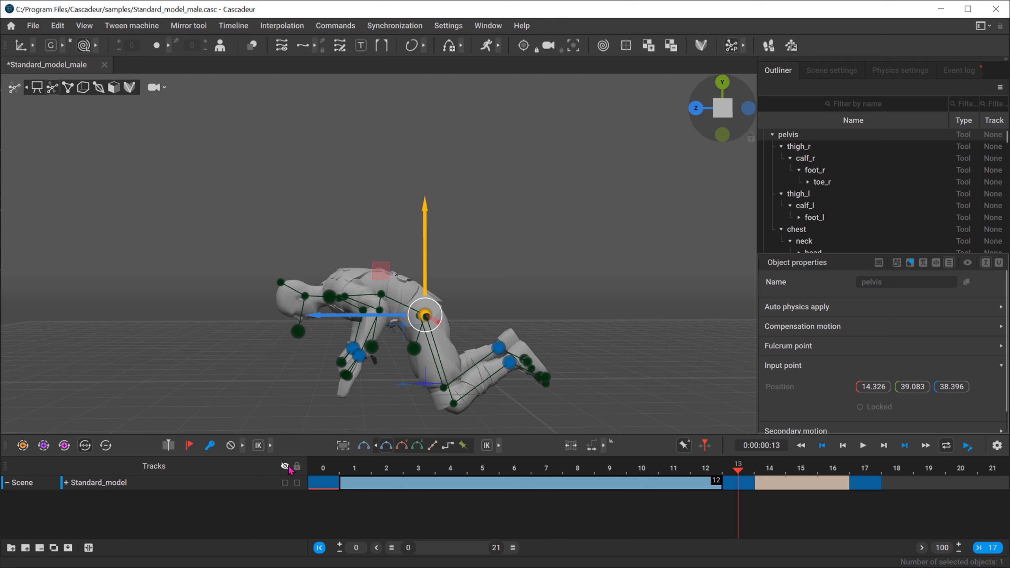
Step: Return to frame 0, reveal the IK, FK and GR keyframe options, and select the keyframe at frame 17
click(320, 469)
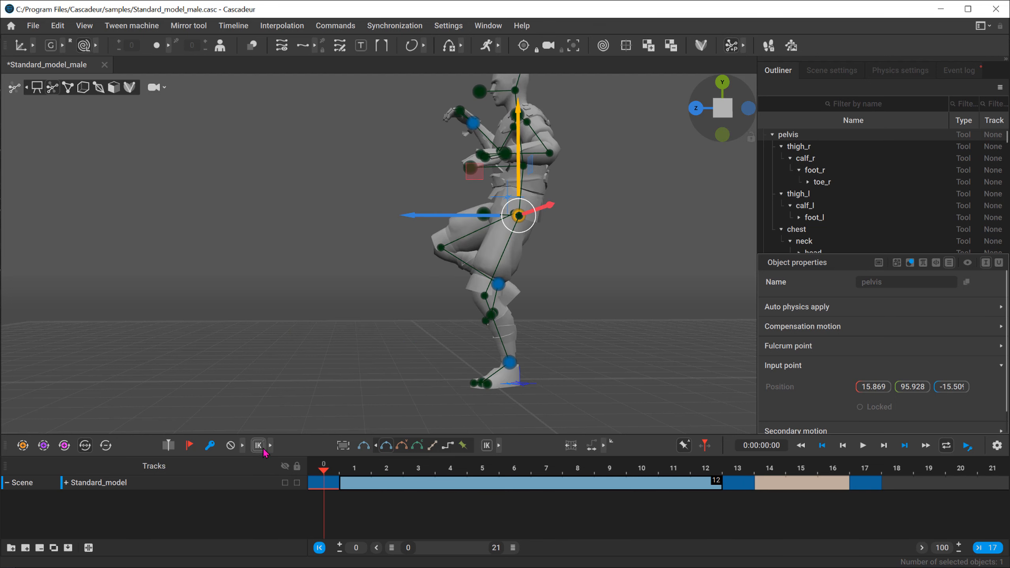
click(270, 445)
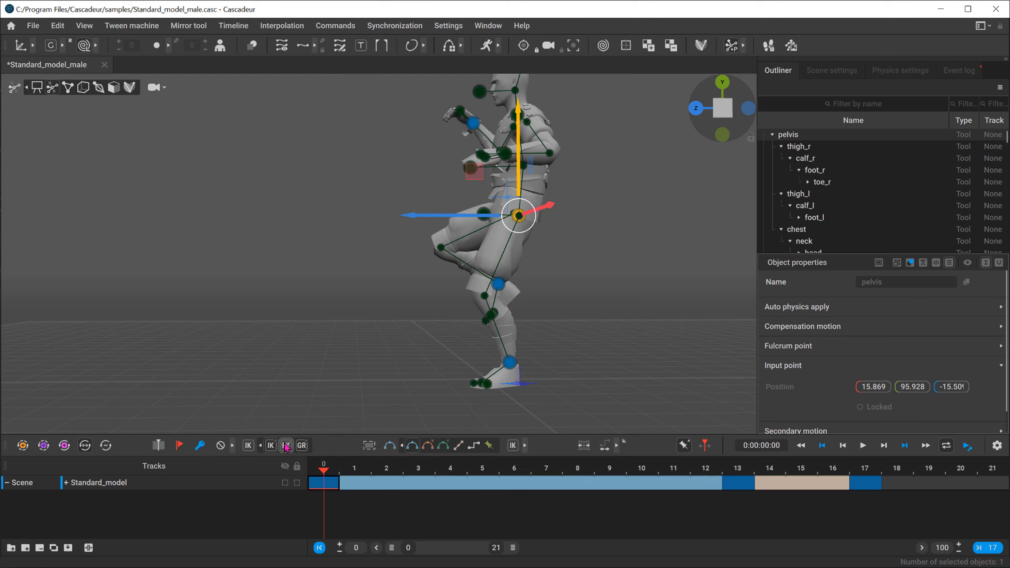
alt+middle_drag(310, 155, 291, 187)
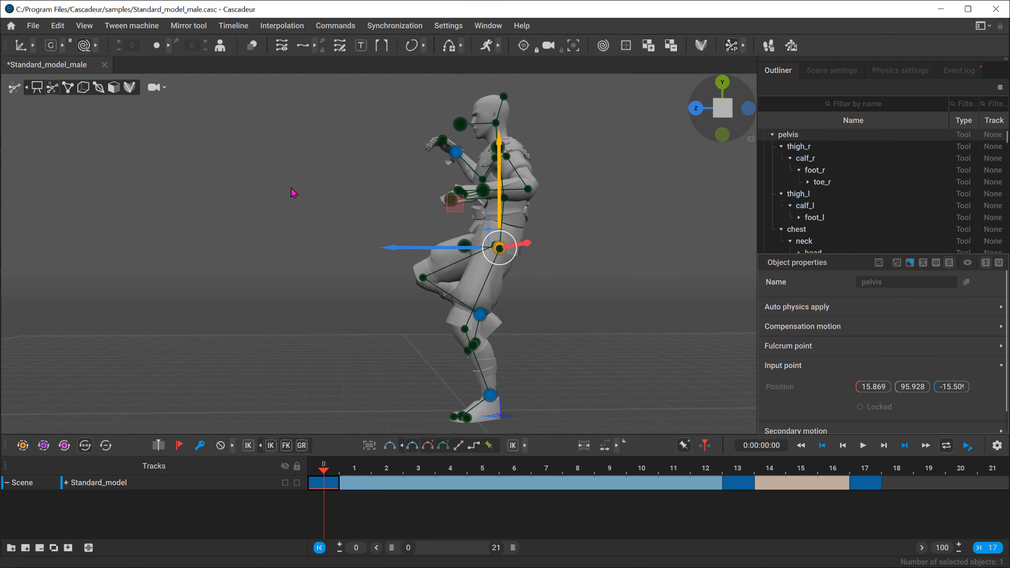
scroll(293, 193, down, 2)
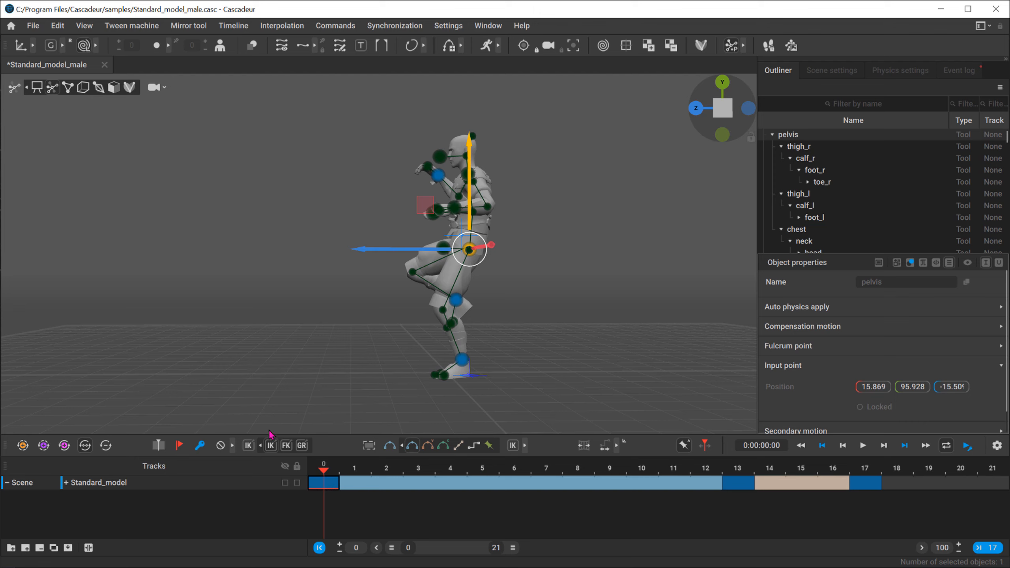
right_drag(90, 309, 247, 304)
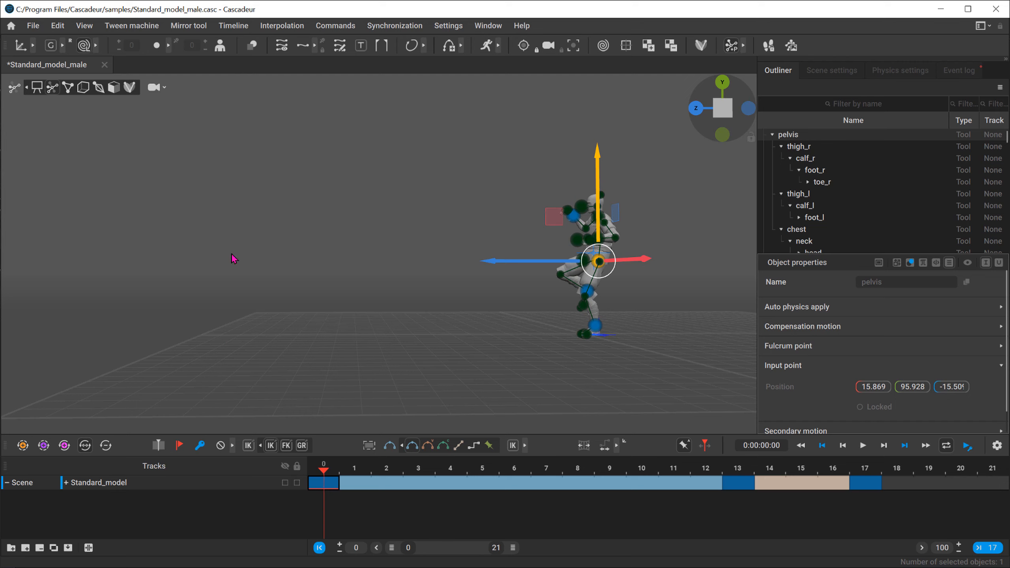
click(881, 486)
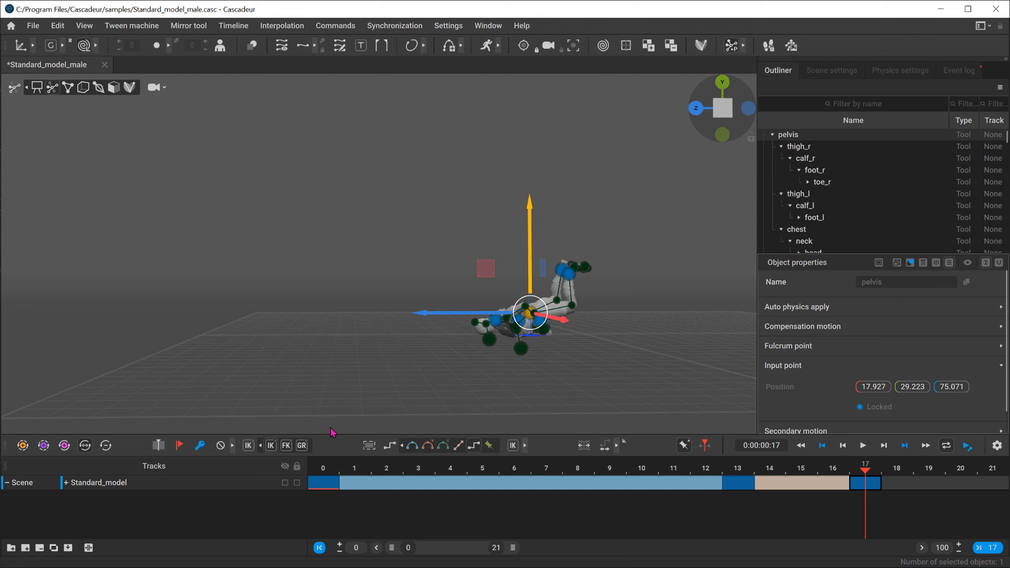
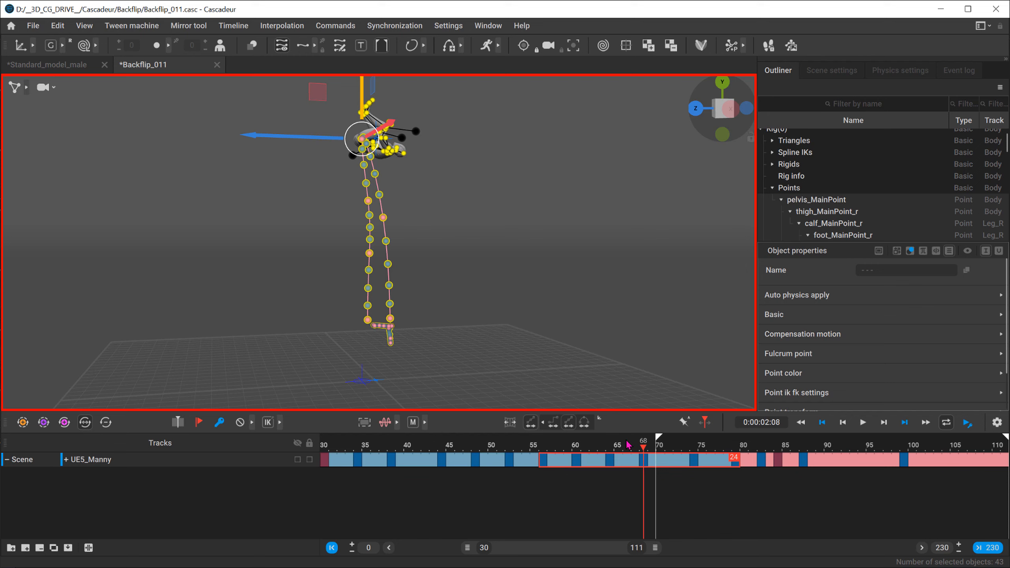
Step: Return to frame 68 of the backflip and undo the character's last vertical move
mouse_move(658, 444)
mouse_down()
mouse_move(739, 447)
mouse_move(643, 451)
mouse_up()
key(ctrl+s)
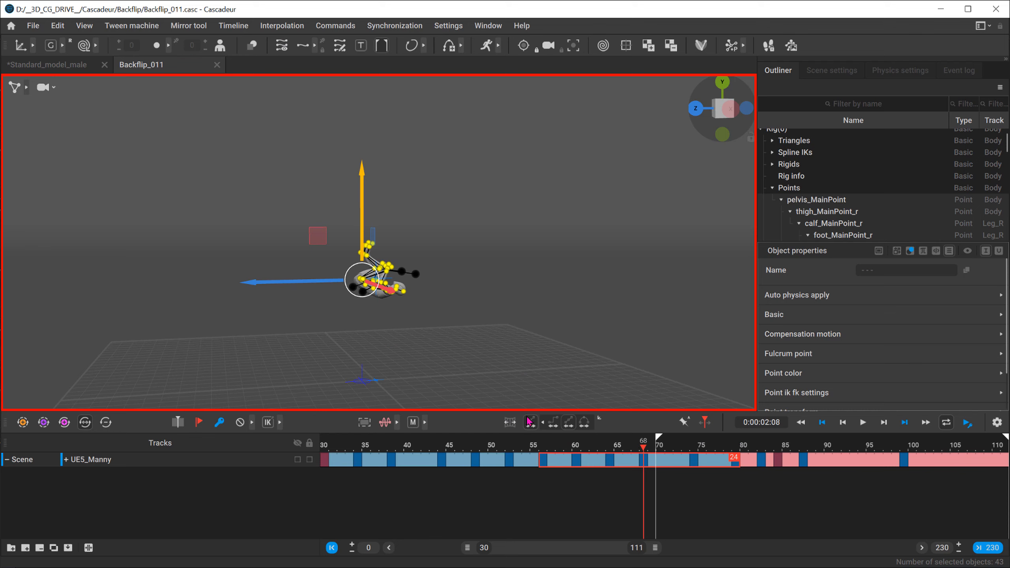
Step: Try the arc-shaped interval edit option by raising the character at frame 68, play the result, and undo the move
click(584, 423)
drag(361, 195, 380, 69)
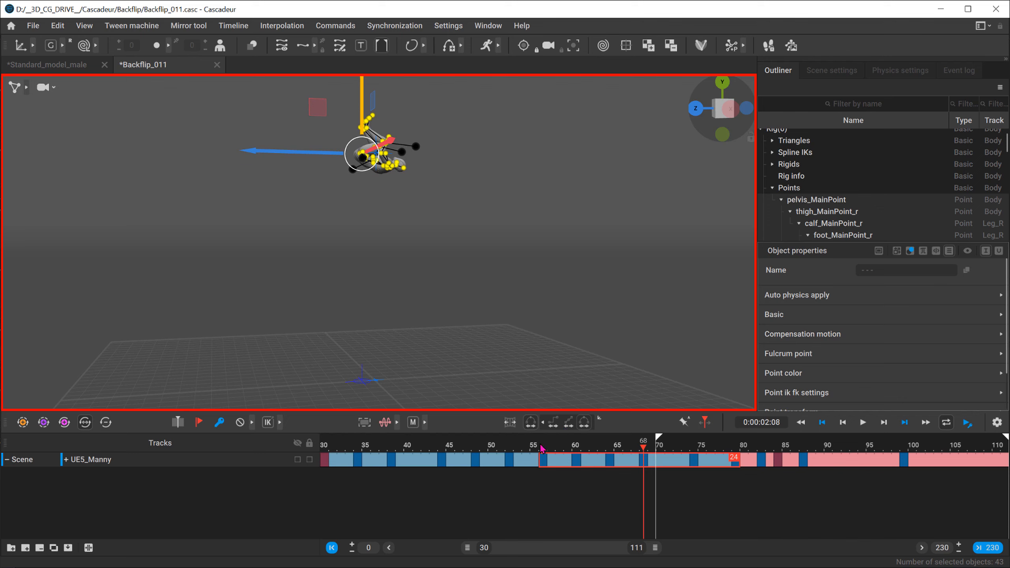
drag(542, 448, 517, 434)
click(863, 422)
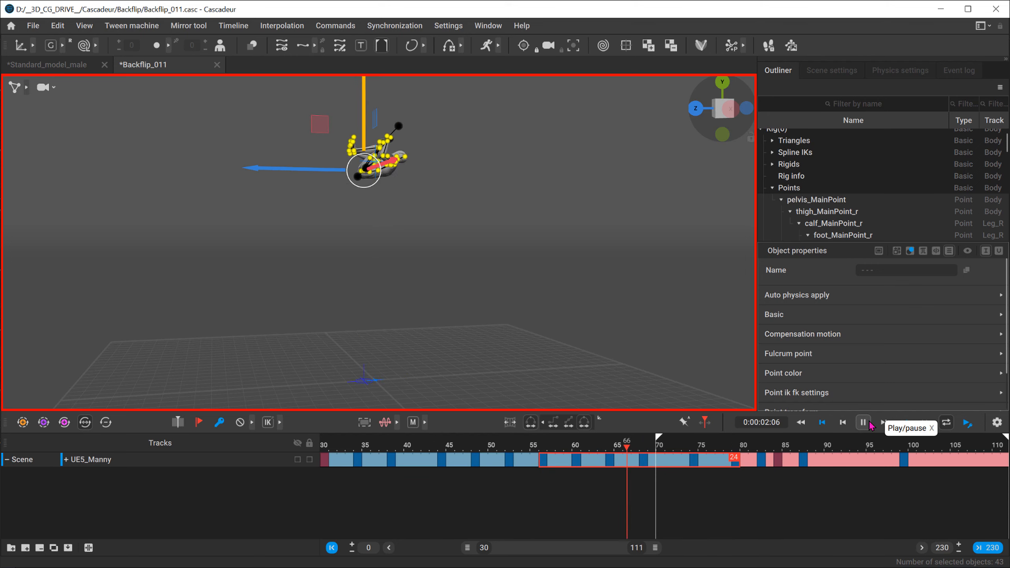
click(862, 423)
drag(542, 449, 595, 453)
key(ctrl+s)
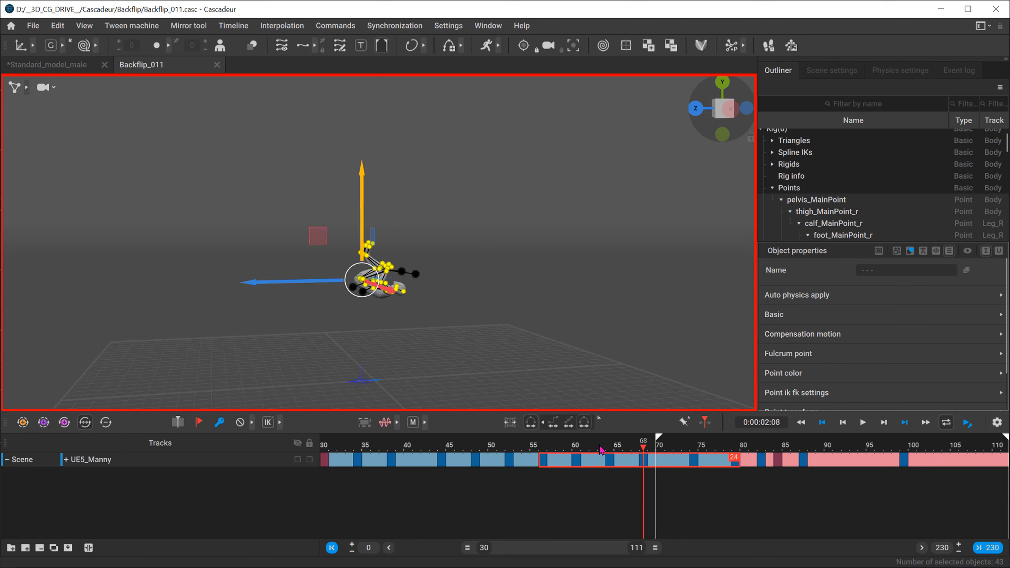
Step: Switch interval editing to the straight-line option and select frames 56 to 79 on the UE5_Manny track
click(569, 423)
click(545, 461)
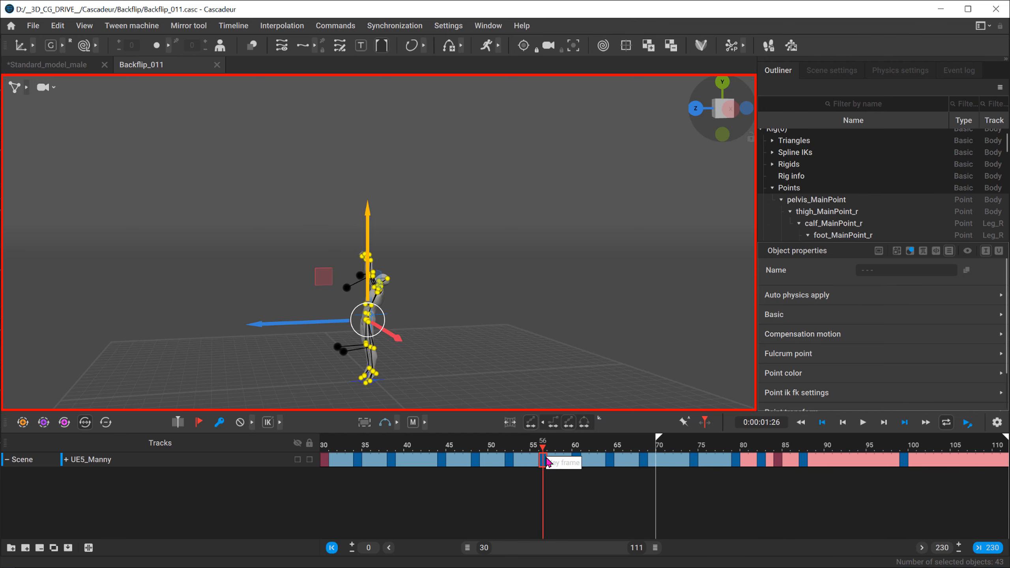
drag(547, 461, 736, 462)
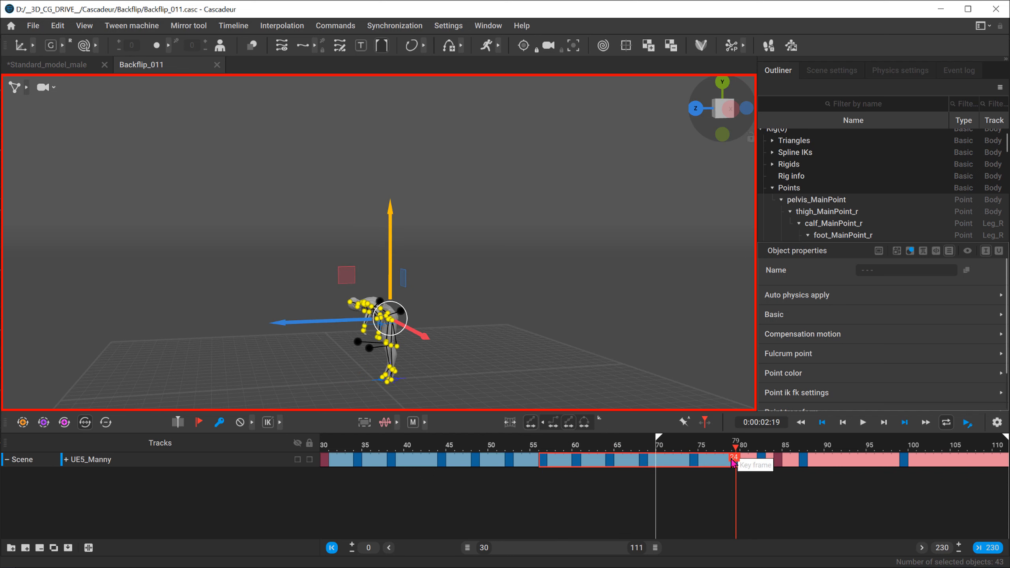
alt+middle_drag(79, 371, 191, 316)
alt+drag(191, 316, 150, 331)
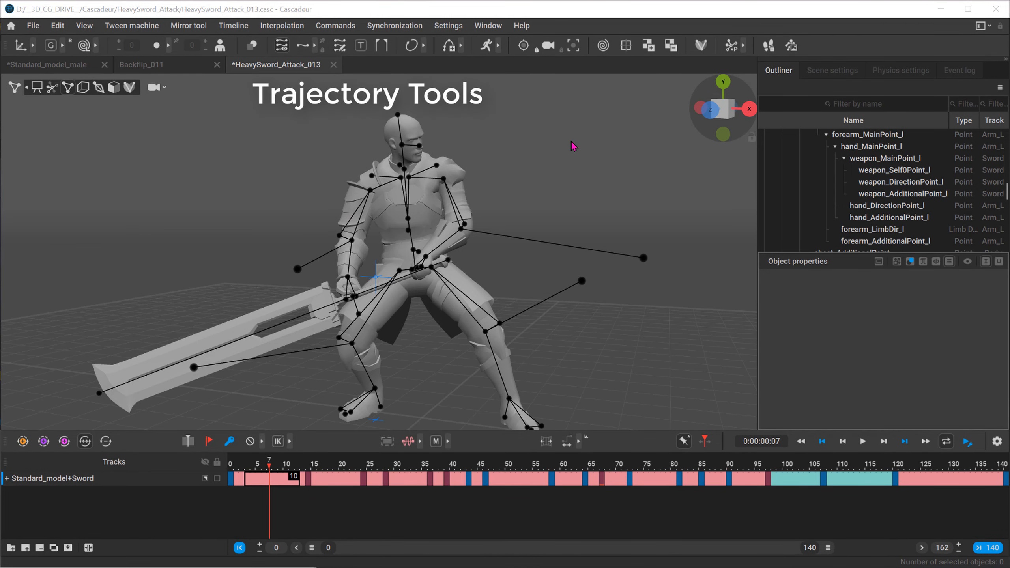
Step: Examine the knight's pose and sword grip at frame 7 in HeavySword_Attack_013 from several angles and distances
click(376, 229)
scroll(318, 214, down, 2)
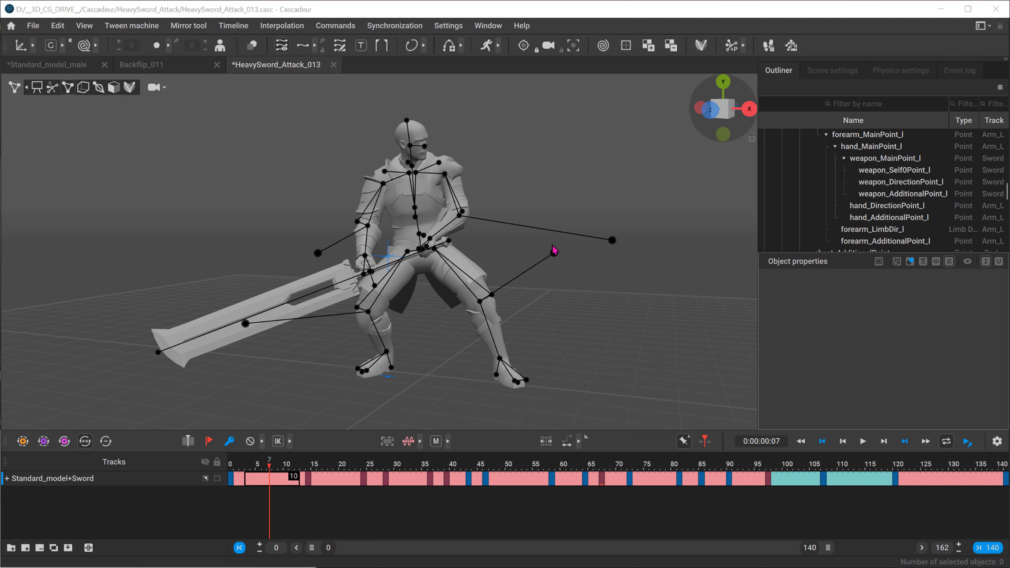
alt+drag(336, 245, 337, 231)
alt+middle_drag(274, 236, 277, 207)
alt+right_drag(276, 207, 229, 195)
alt+drag(229, 194, 283, 175)
alt+right_drag(283, 175, 387, 226)
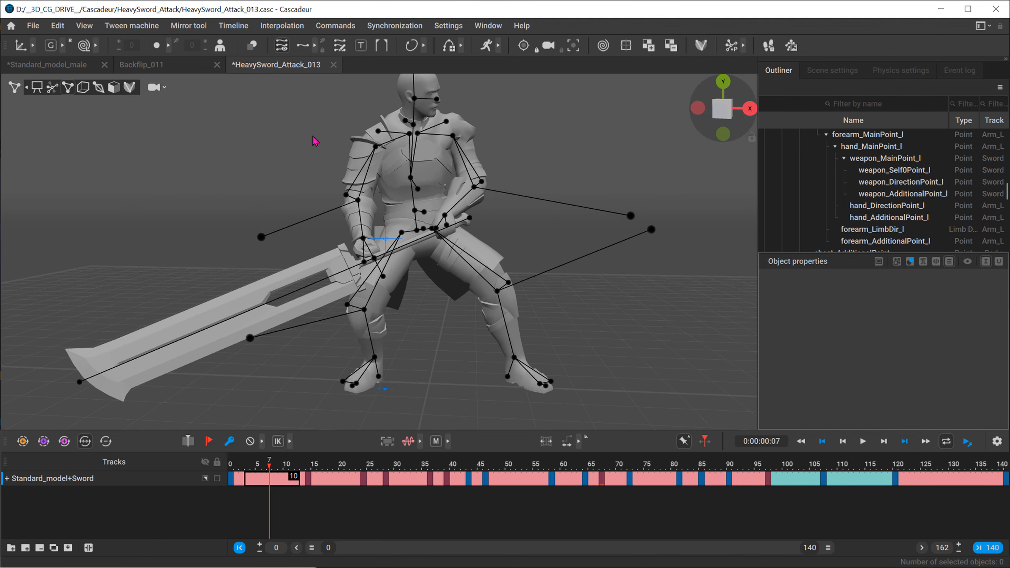
alt+right_drag(314, 140, 273, 155)
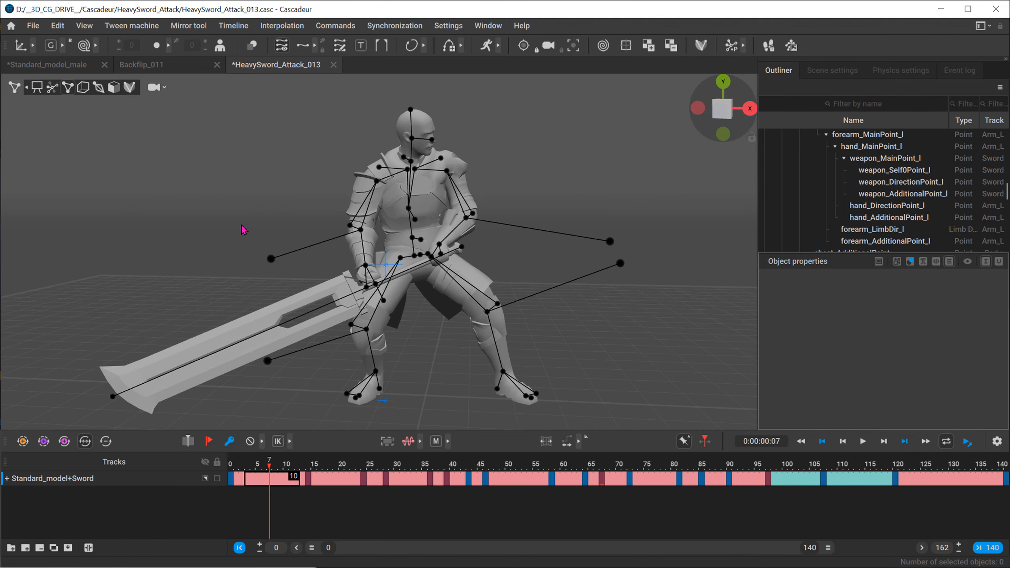
alt+middle_drag(533, 286, 366, 254)
alt+right_drag(409, 258, 348, 270)
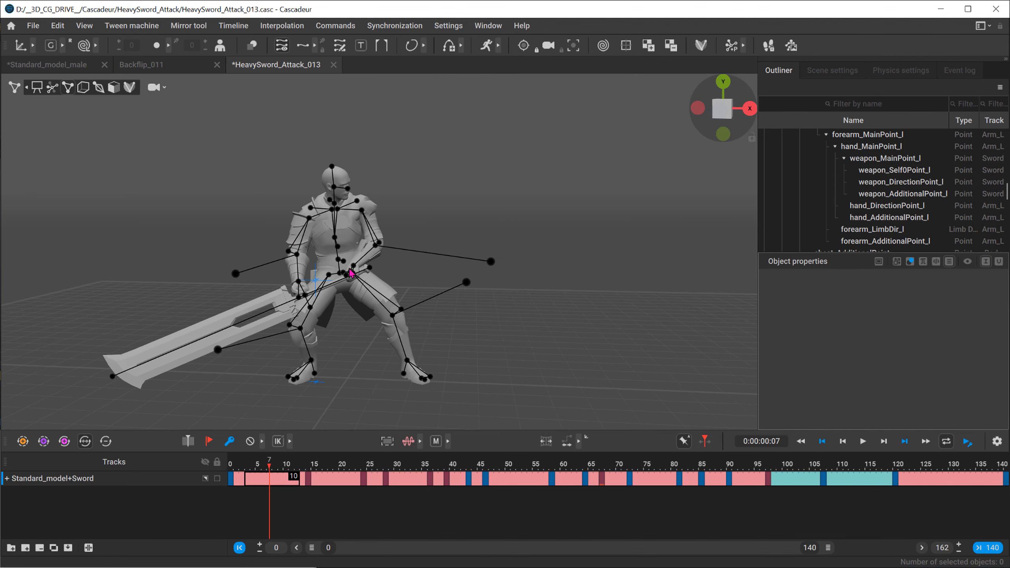
alt+middle_drag(400, 268, 323, 263)
alt+right_drag(324, 262, 389, 263)
alt+middle_drag(388, 264, 423, 254)
alt+right_drag(423, 255, 394, 265)
Step: Play the heavy sword attack from near its start, pause it, and go to frame 62
drag(260, 461, 242, 462)
click(868, 445)
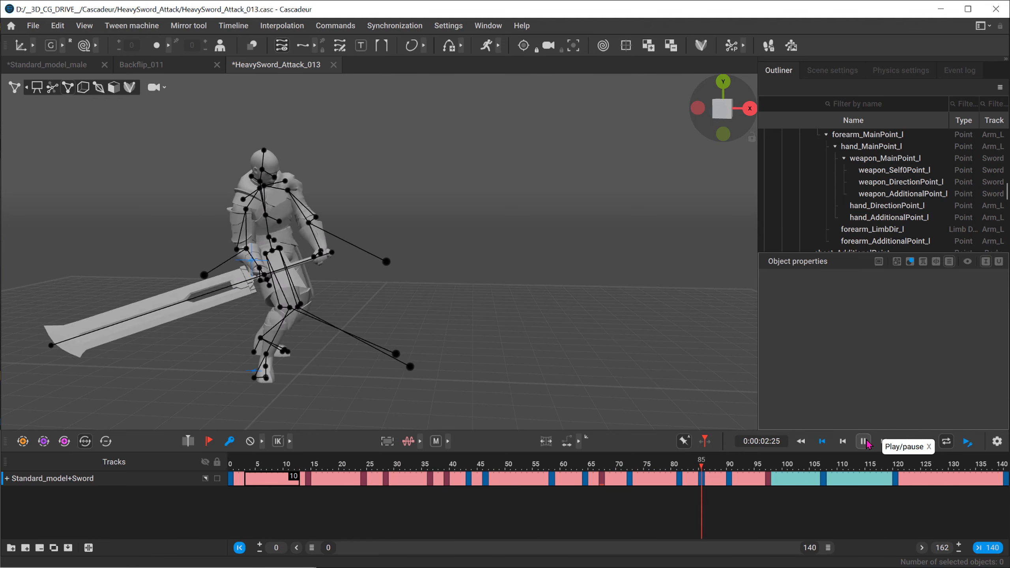
click(867, 444)
drag(662, 461, 573, 453)
Step: Examine the knight's arms, rig points and sword grip at frame 62 from several angles, close up and at full size
alt+drag(372, 255, 258, 238)
alt+right_drag(259, 238, 418, 241)
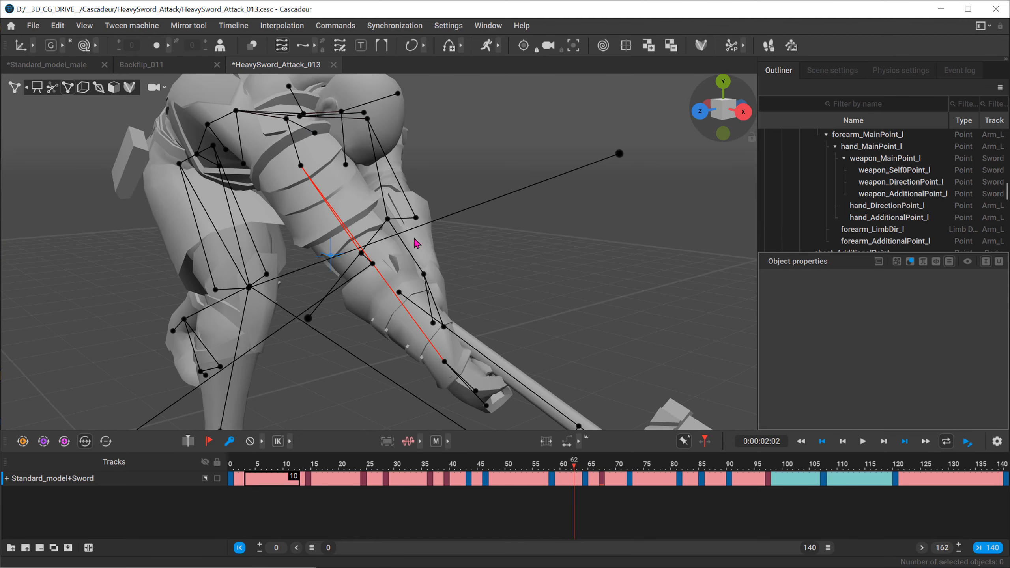
alt+drag(419, 241, 312, 180)
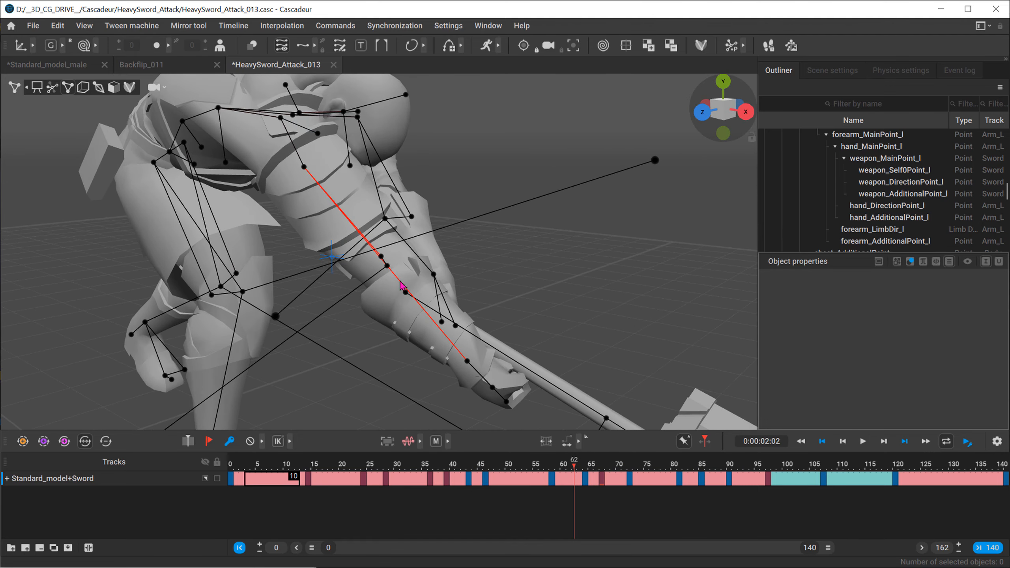
alt+drag(274, 262, 361, 251)
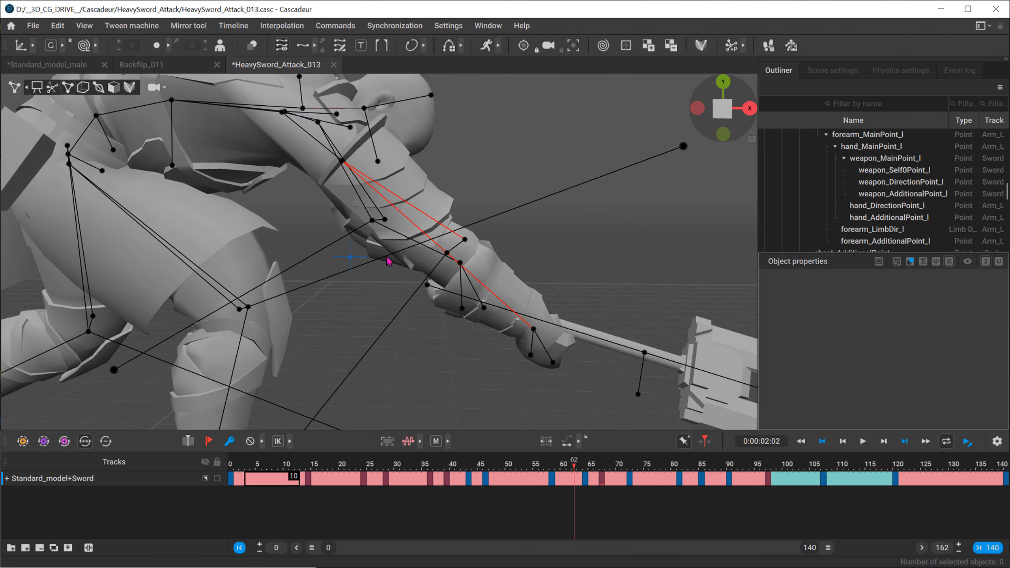
alt+middle_drag(372, 257, 469, 254)
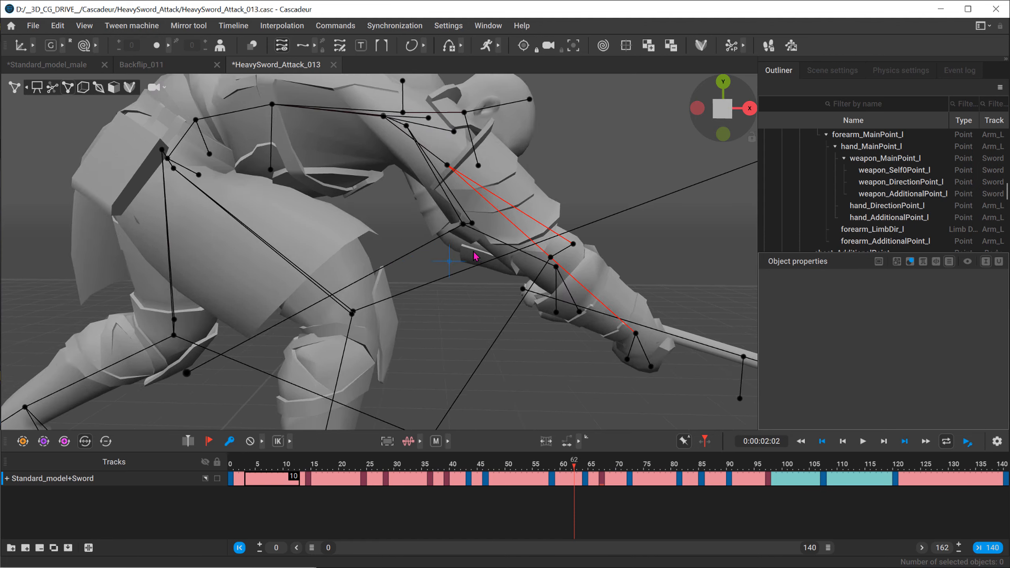
alt+right_drag(469, 254, 336, 211)
alt+drag(336, 211, 319, 222)
alt+middle_drag(256, 291, 289, 291)
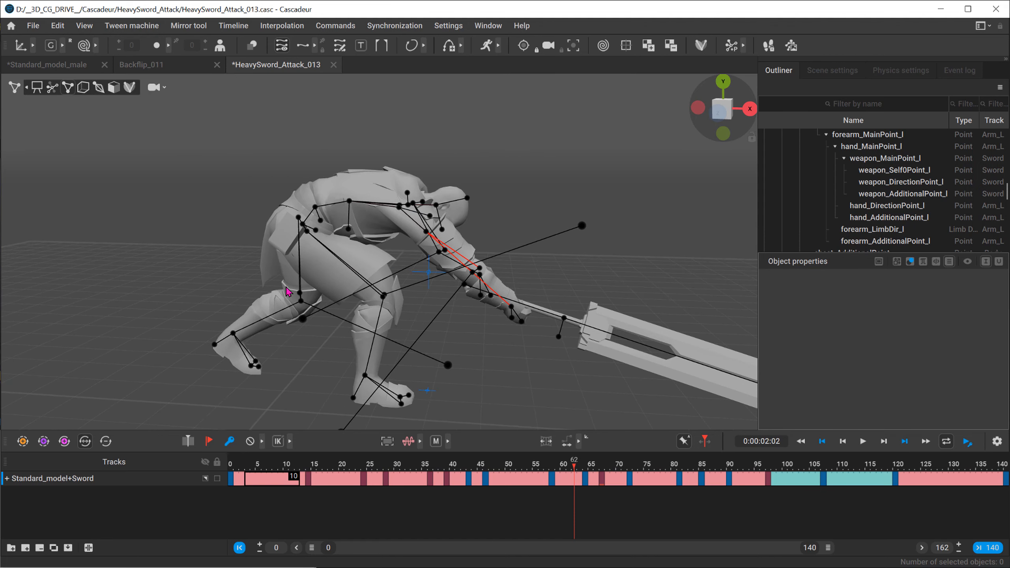
Step: At frame 22, expand the Standard_model+Sword track down to the left arm in an enlarged timeline and select the Arm_L track
drag(528, 469, 335, 472)
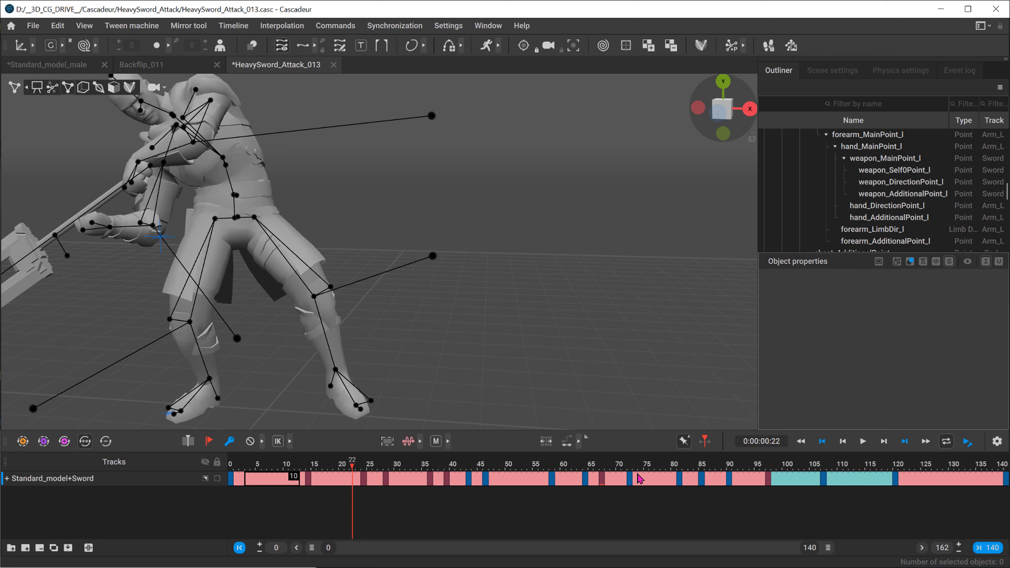
click(6, 479)
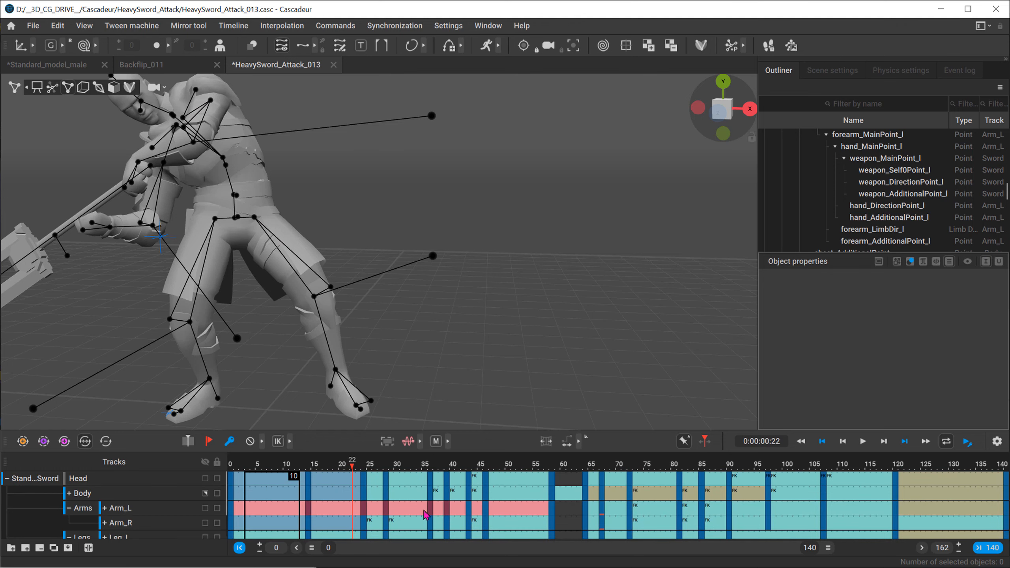
scroll(446, 489, down, 2)
scroll(437, 477, up, 2)
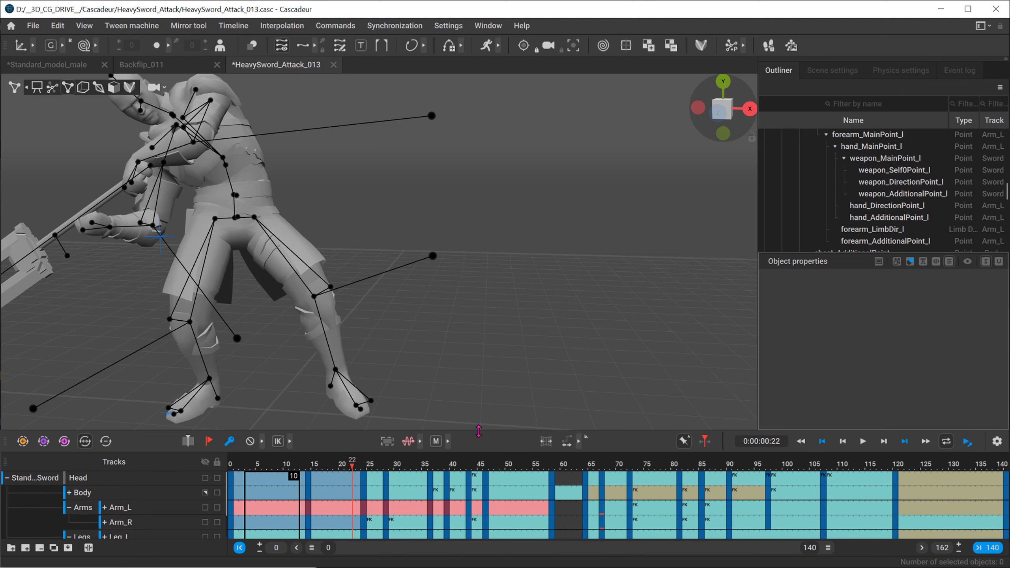
drag(479, 430, 479, 384)
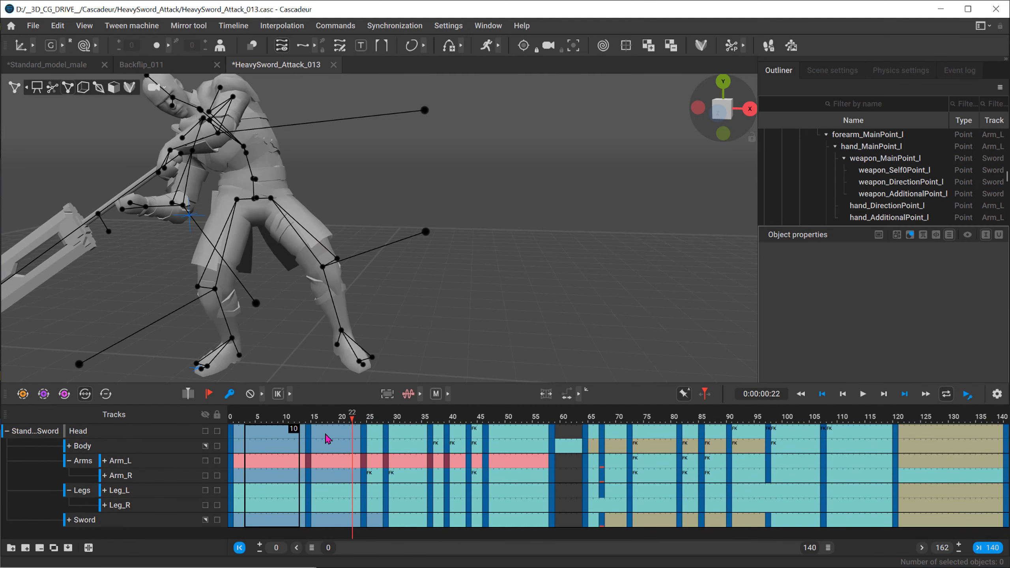
click(105, 462)
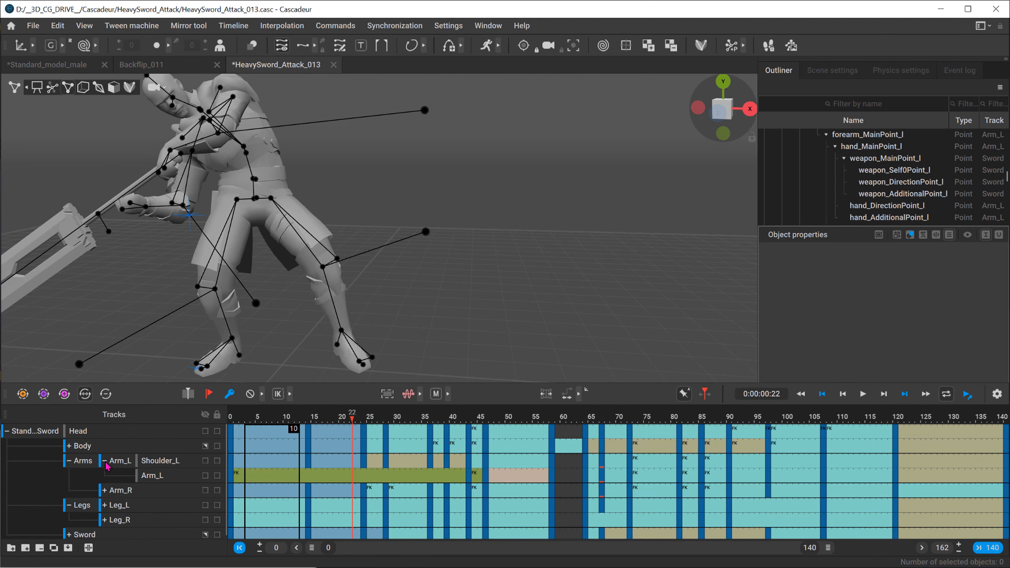
click(153, 477)
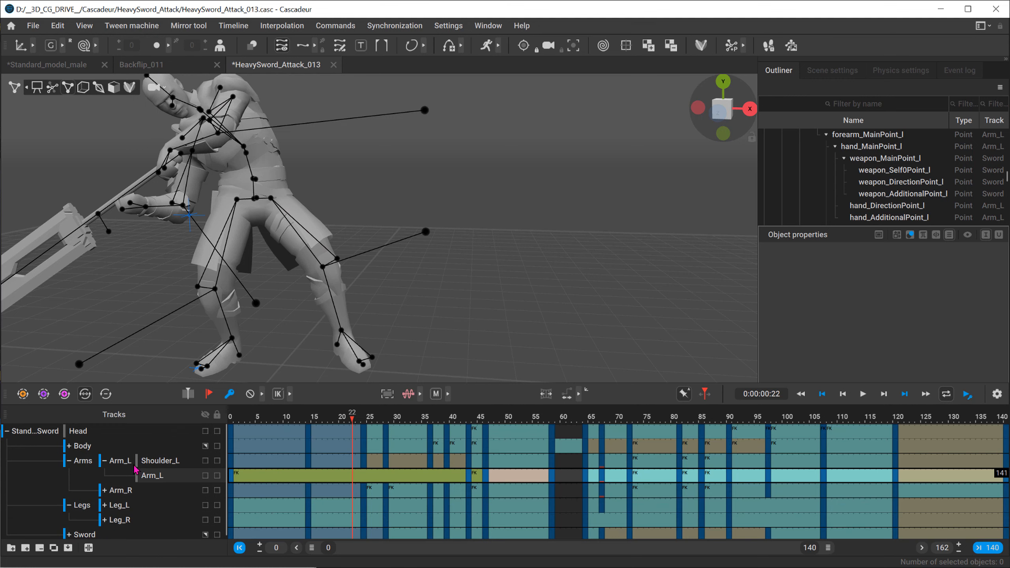
Step: Collapse the Standard_model+Sword track group and shrink the timeline to give the viewport more room
click(6, 432)
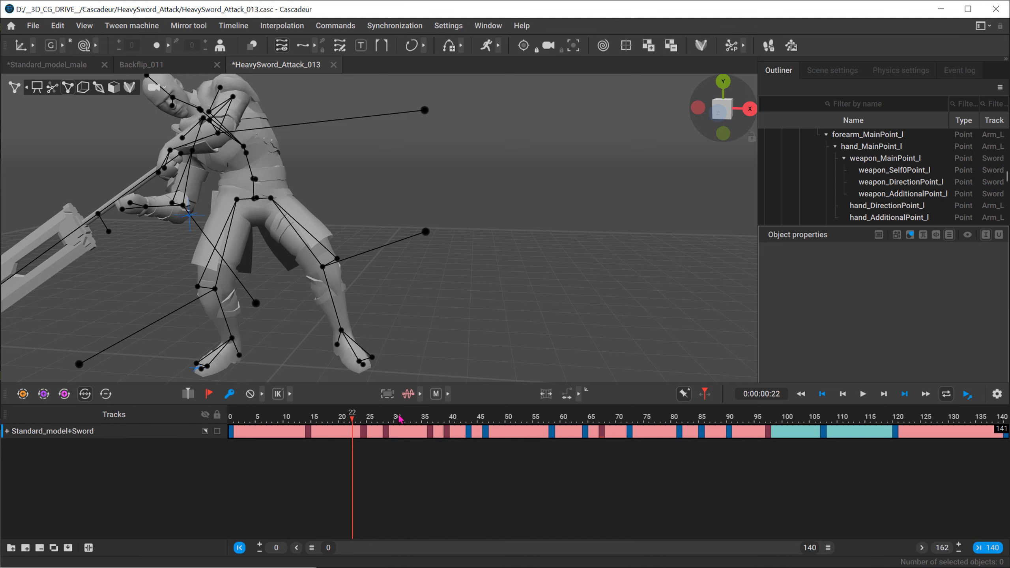
drag(495, 383, 495, 452)
scroll(346, 277, down, 2)
middle_drag(346, 277, 359, 281)
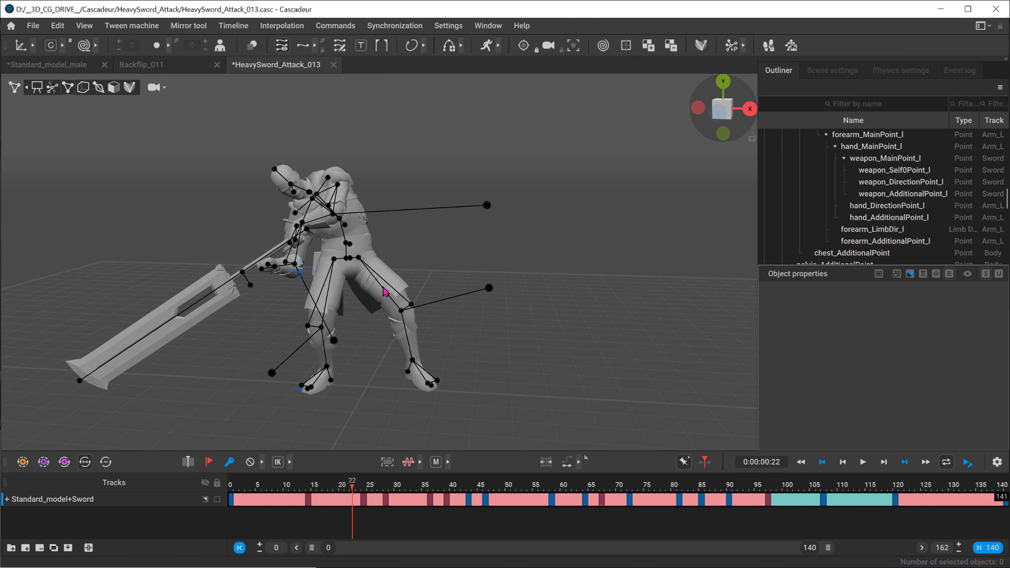
Step: Alternate the viewport between the plain character mesh and the rig points, finishing with only the mesh displayed
key(1)
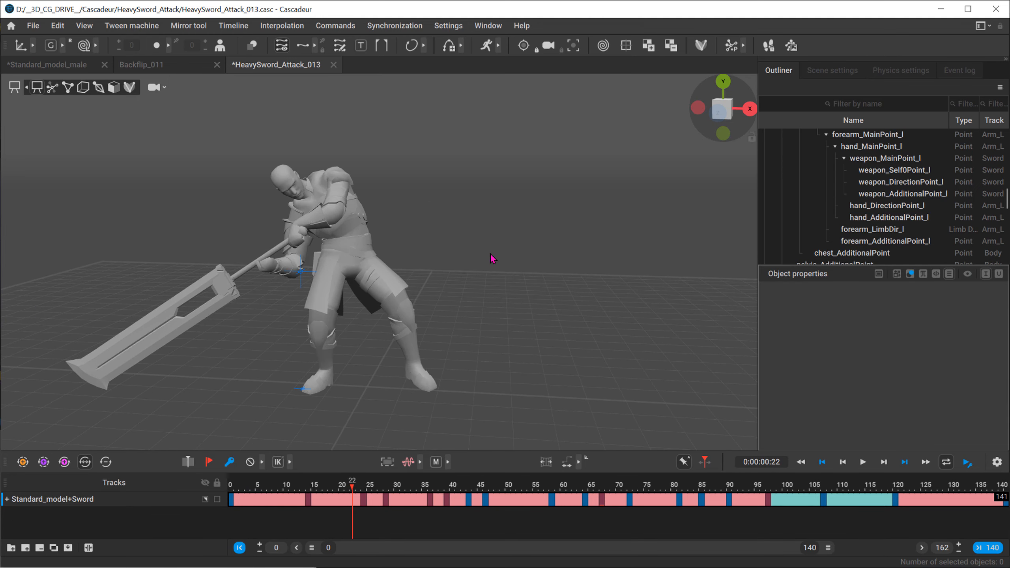
key(3)
key(1)
alt+drag(451, 239, 455, 226)
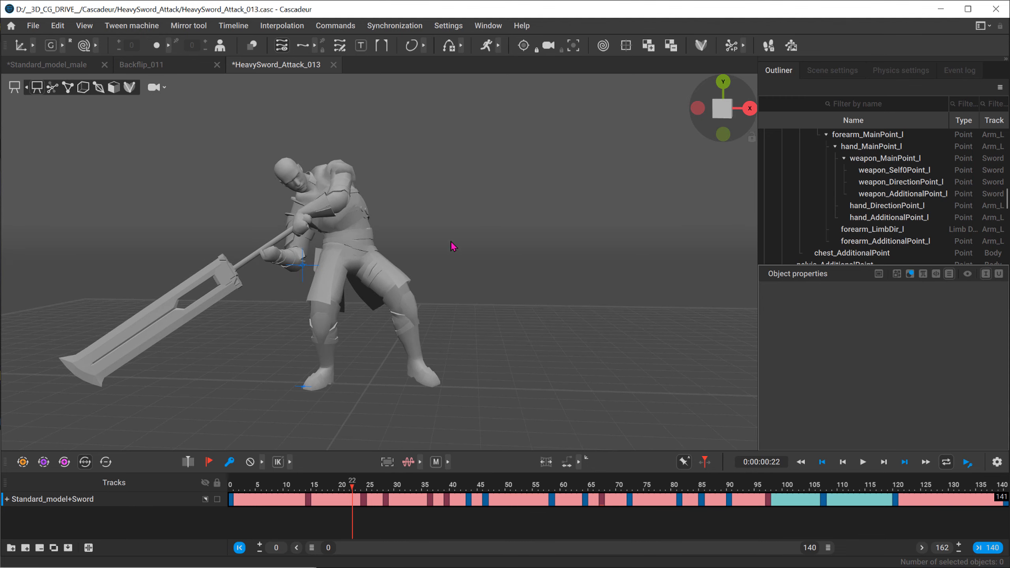
key(3)
key(1)
key(3)
key(1)
Step: Play the sword attack with only the mesh displayed, pause it, and inspect the character more closely
click(863, 462)
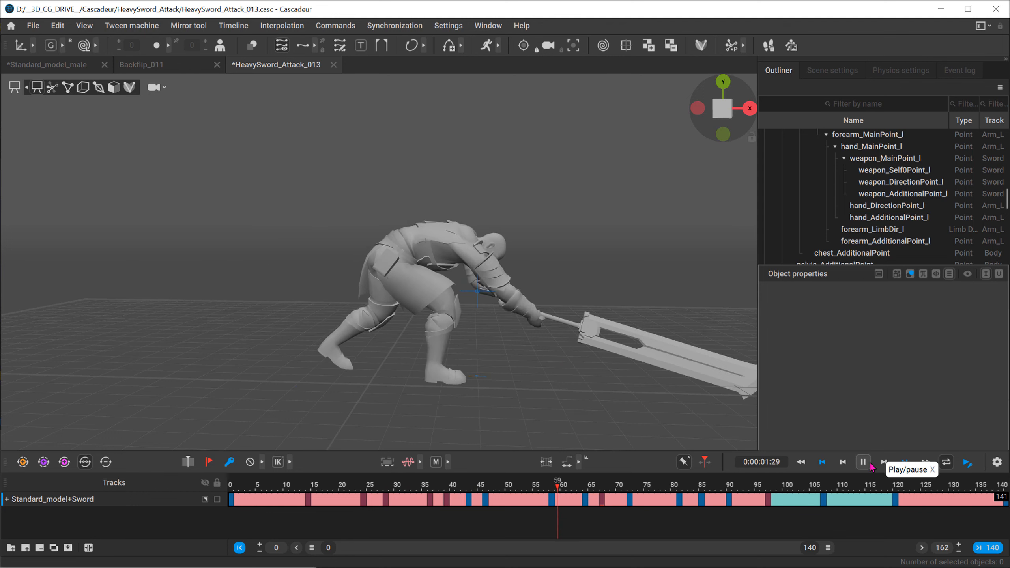
click(863, 462)
scroll(325, 261, up, 5)
right_drag(325, 261, 355, 324)
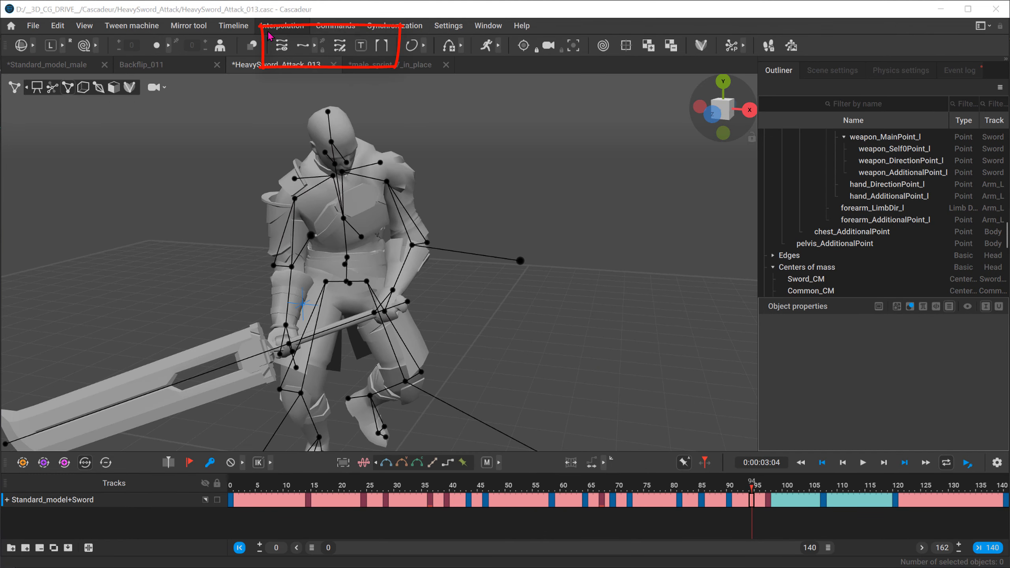
Step: Select the Common_CM center of mass point and frames 22 to 54 to view its trajectory
click(302, 305)
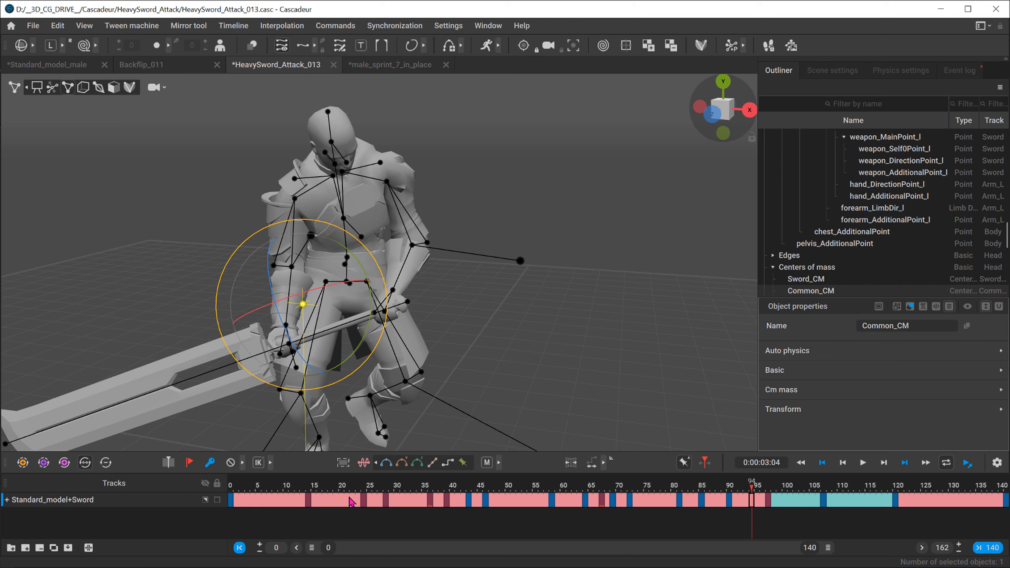
drag(350, 503, 530, 502)
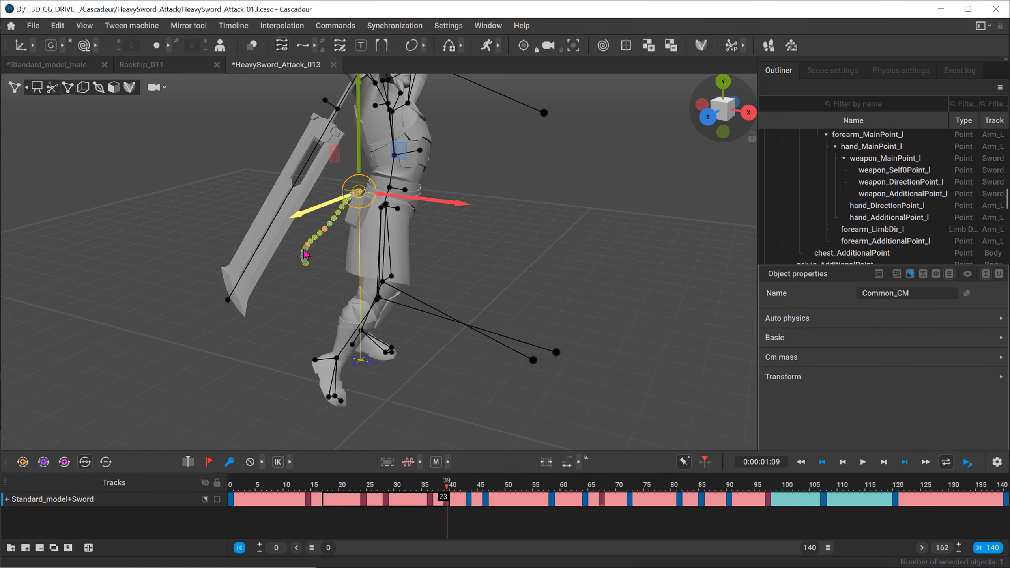
right_drag(254, 232, 303, 244)
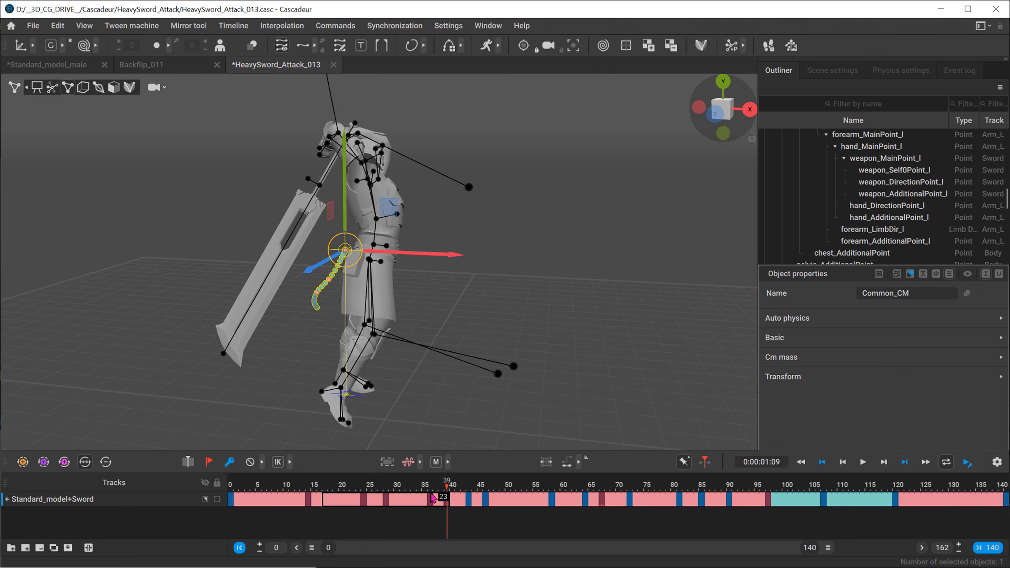
Step: Select frames 17 to 44 on the Standard_model+Sword track and examine the center of mass trajectory up close
drag(327, 498, 466, 465)
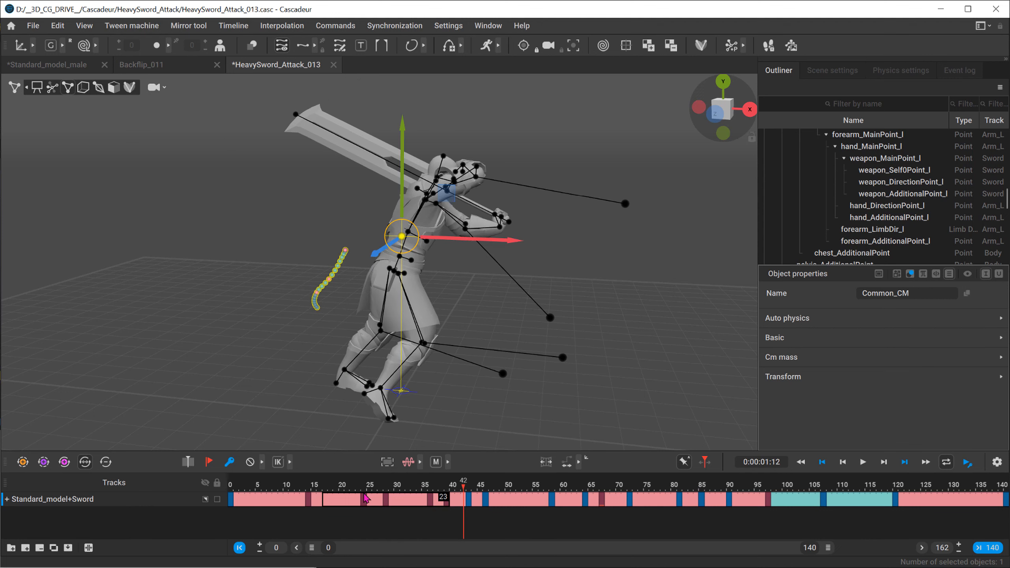
drag(327, 500, 477, 492)
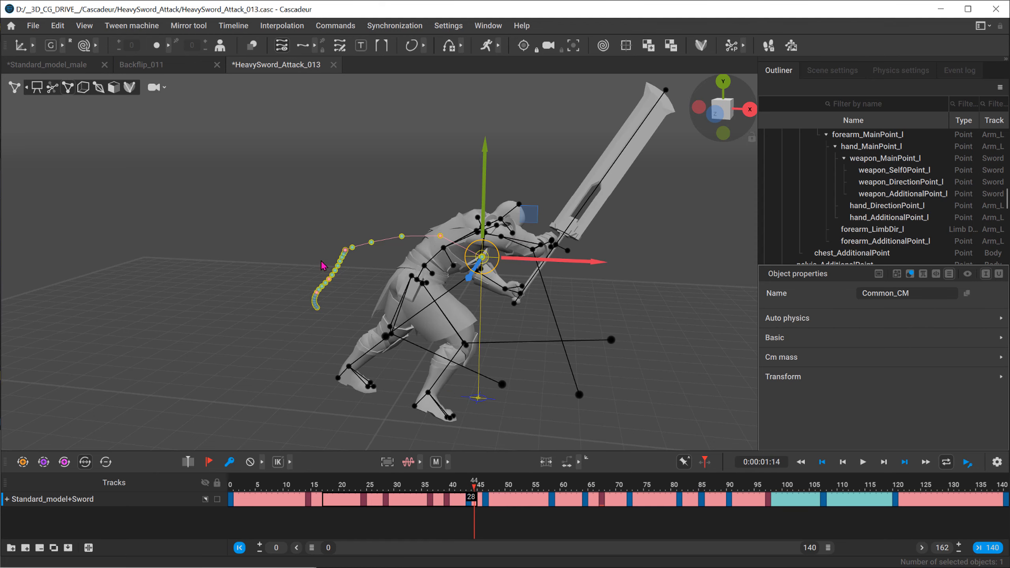
alt+drag(321, 263, 332, 312)
scroll(300, 271, up, 6)
alt+drag(300, 270, 402, 307)
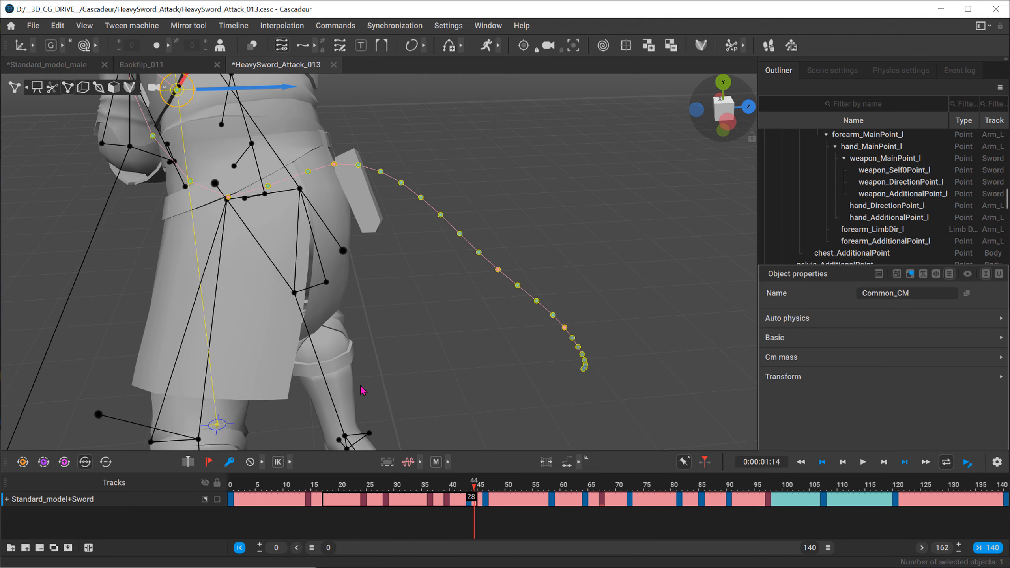
Step: Go to frame 30 and add frames to lengthen the interval there within the selected range
drag(347, 492, 399, 485)
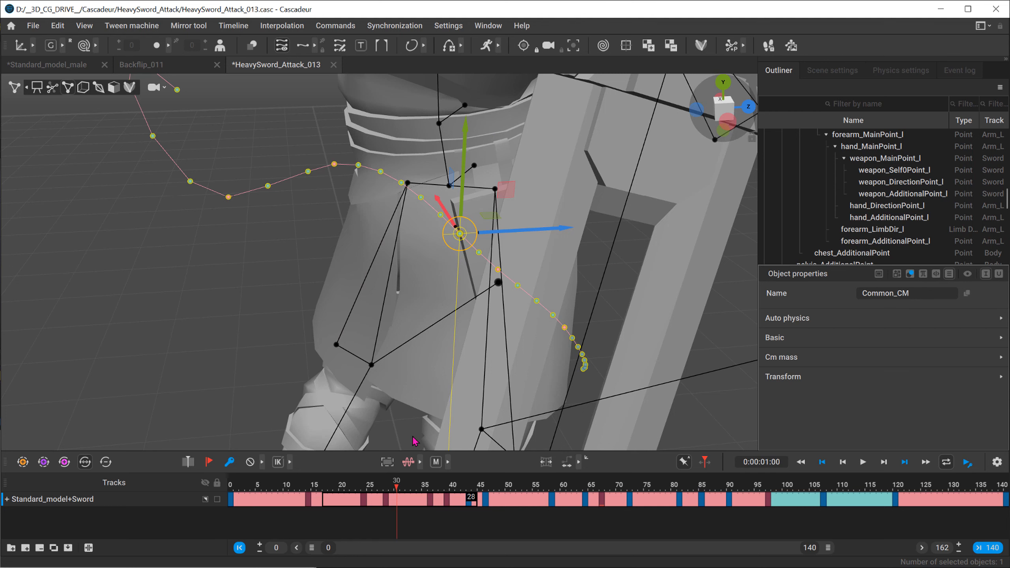
key(plus)
key(plus)
key(plus)
key(plus)
key(plus)
key(plus)
key(plus)
key(plus)
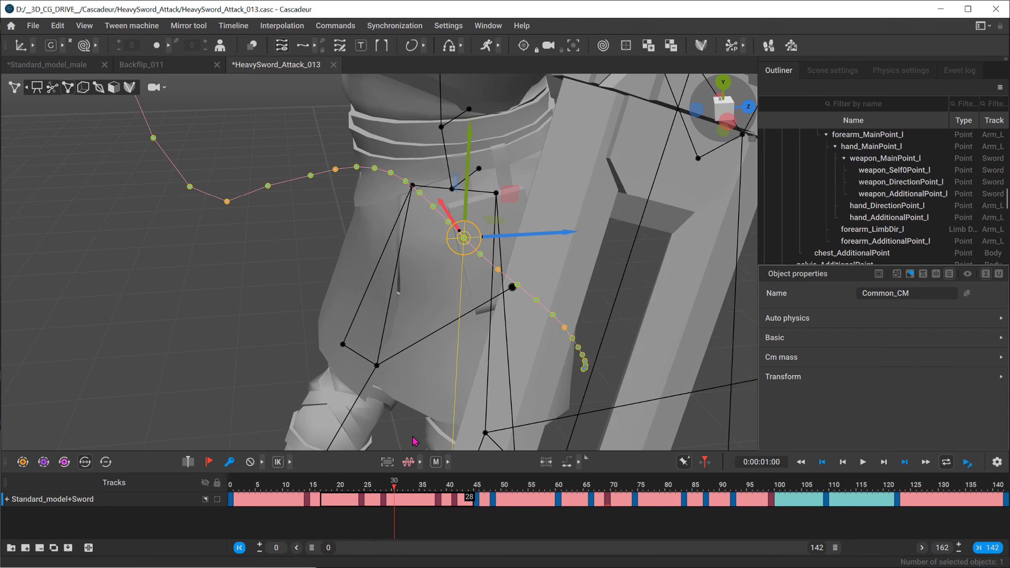
Step: Select frames 13 to 53 on the Standard_model+Sword track and adjust the interval at frame 31 until the animation ends at frame 140
drag(301, 497, 509, 496)
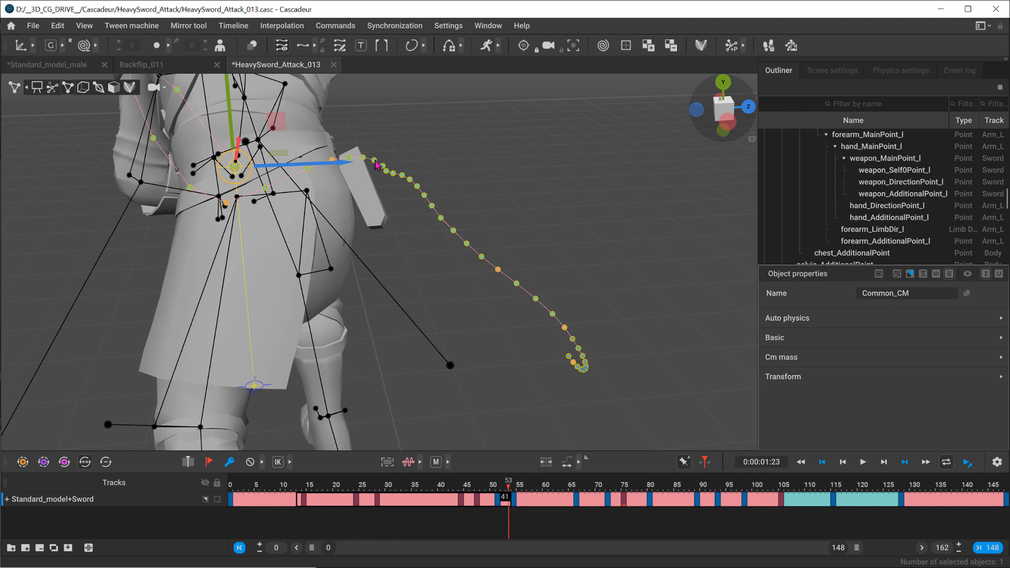
click(394, 487)
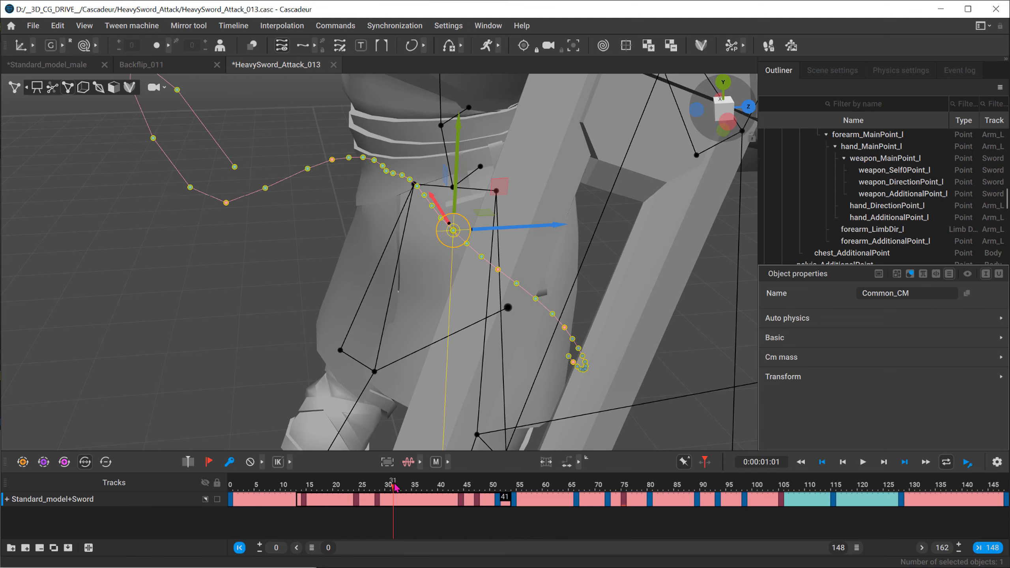
key(minus)
key(minus)
key(minus)
key(minus)
key(minus)
key(minus)
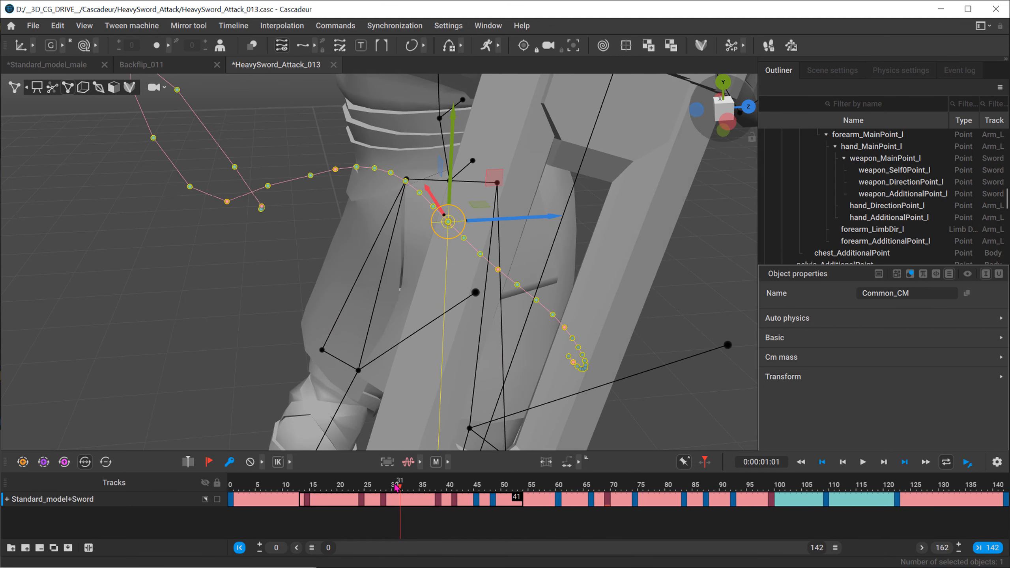
key(minus)
key(plus)
key(plus)
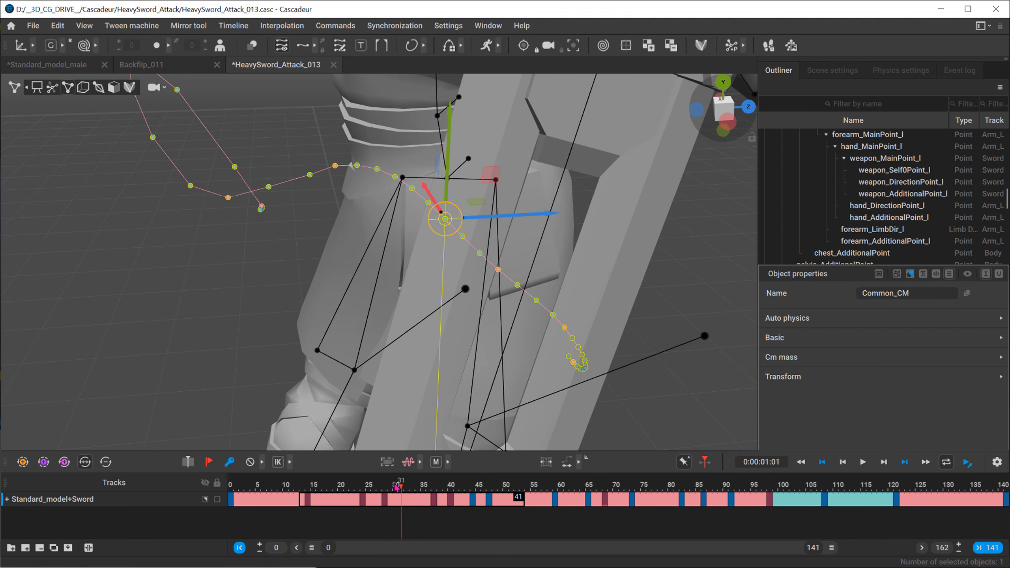
key(minus)
key(minus)
key(minus)
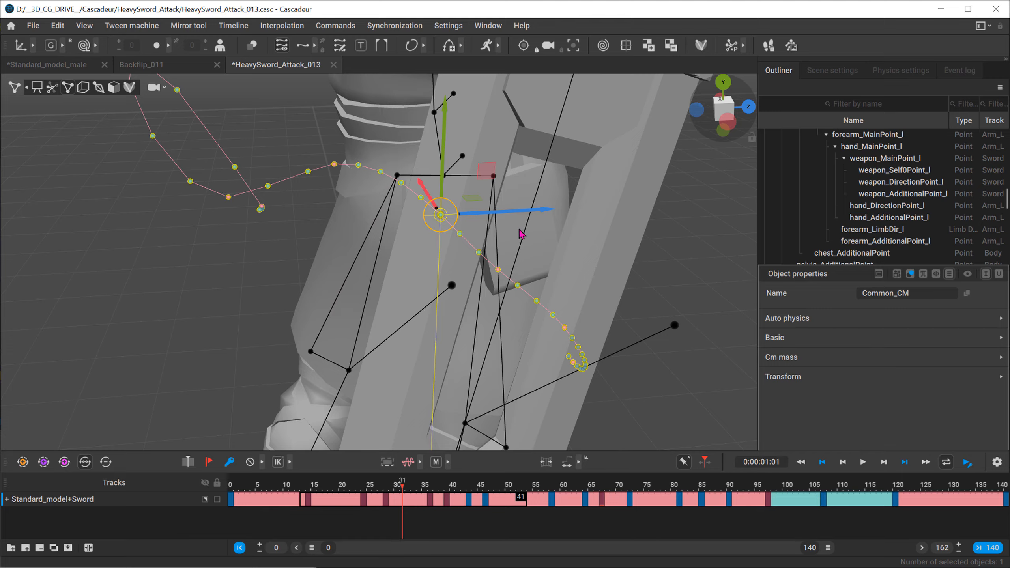
Step: View the center of mass trajectory with the whole character in sight and scrub the sword attack to frame 42
alt+drag(522, 234, 311, 196)
scroll(319, 211, down, 5)
alt+drag(413, 243, 353, 269)
scroll(354, 269, down, 3)
alt+middle_drag(354, 269, 217, 323)
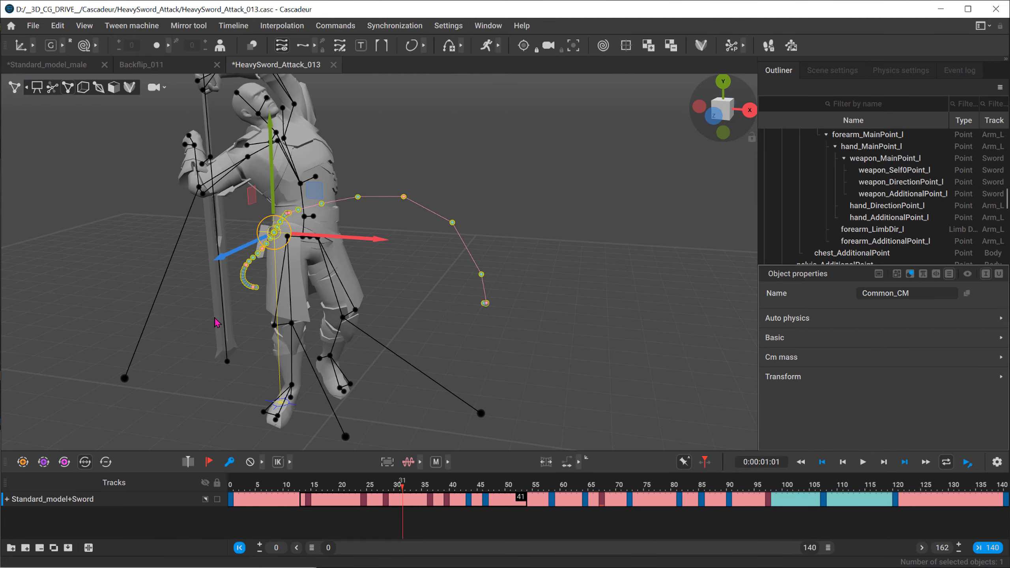
drag(259, 482, 460, 473)
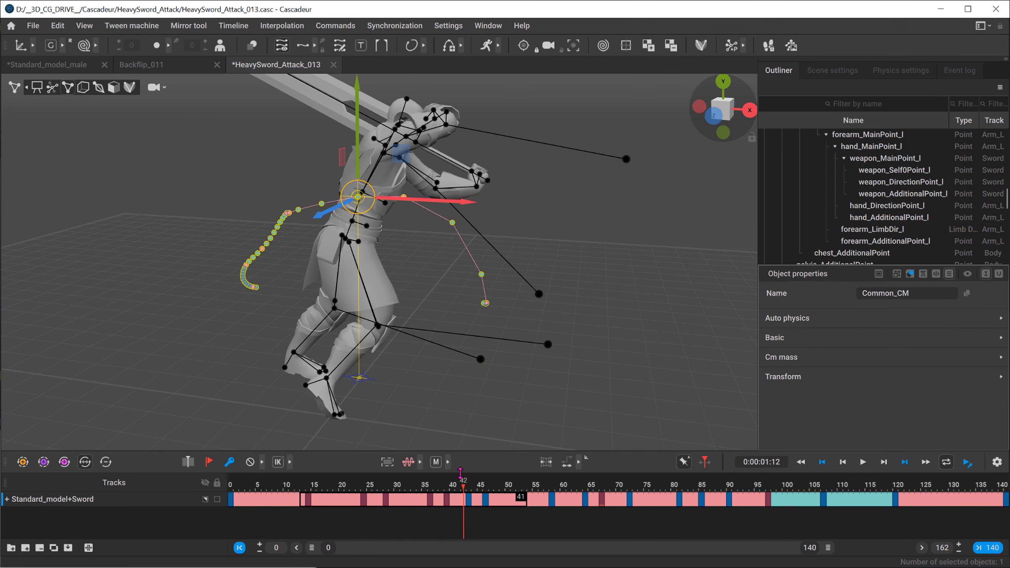
Step: Select frames 12 to 61, restrict playback to that range, and play the looped section
drag(456, 510, 568, 501)
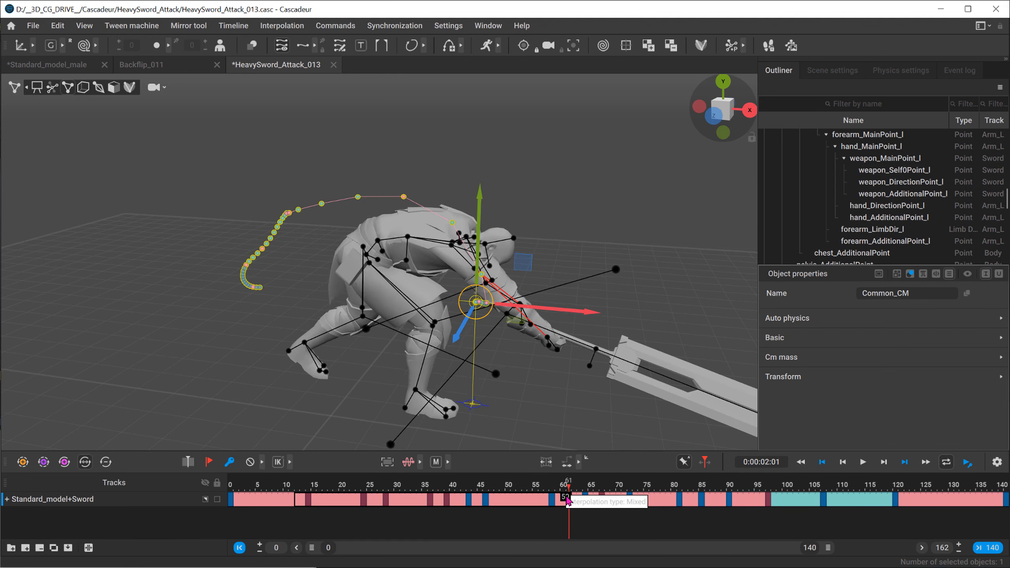
click(384, 49)
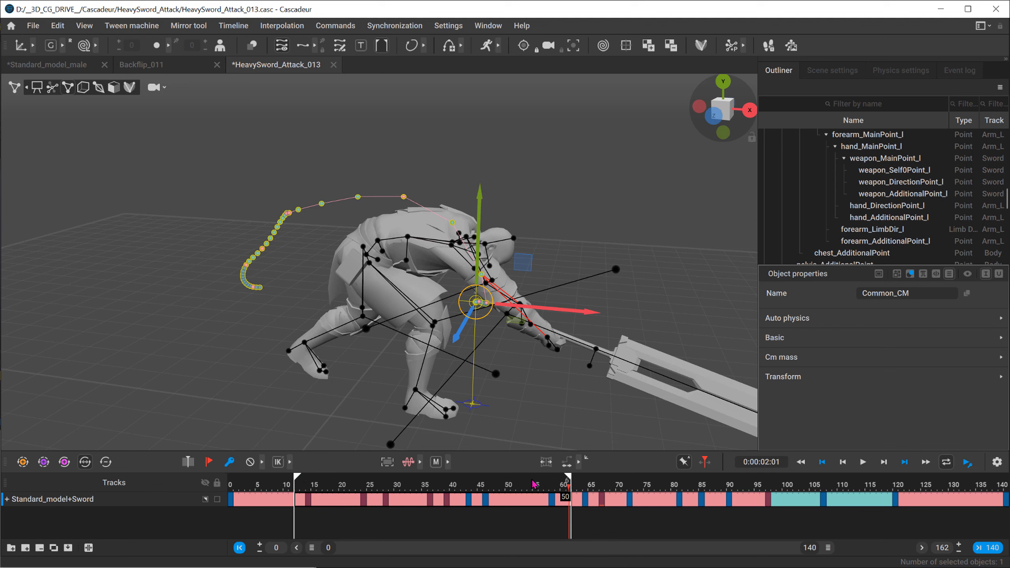
key(space)
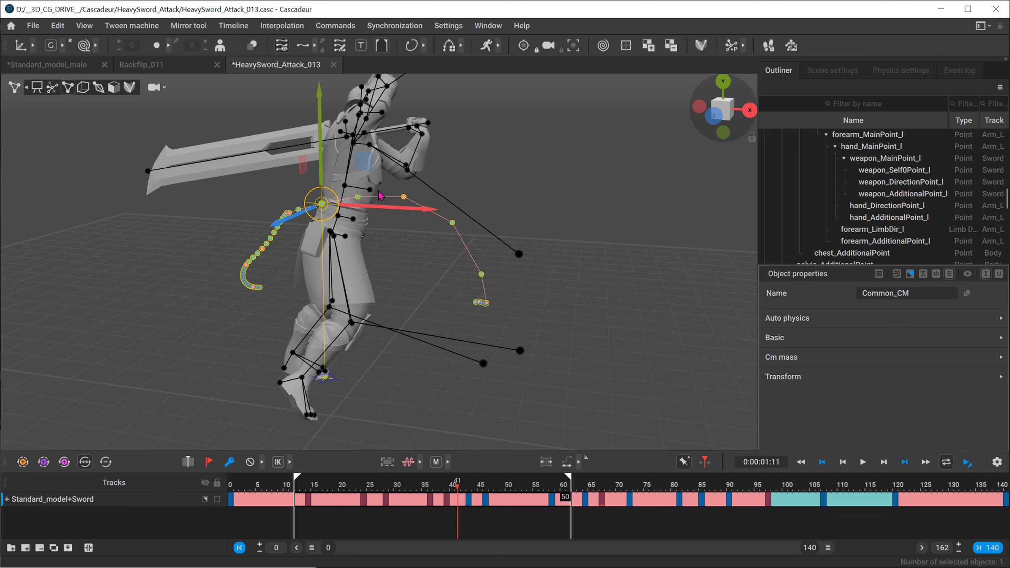
Step: Select the Common_CM point, fix its trajectory as the displayed set, and clear the selection
click(343, 187)
right_drag(320, 229, 401, 253)
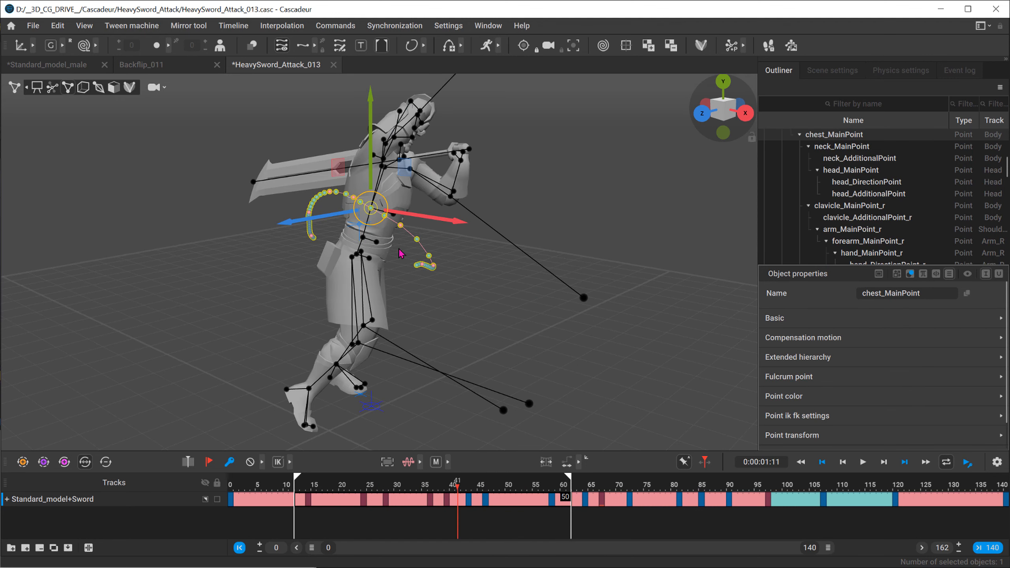
click(363, 237)
click(242, 220)
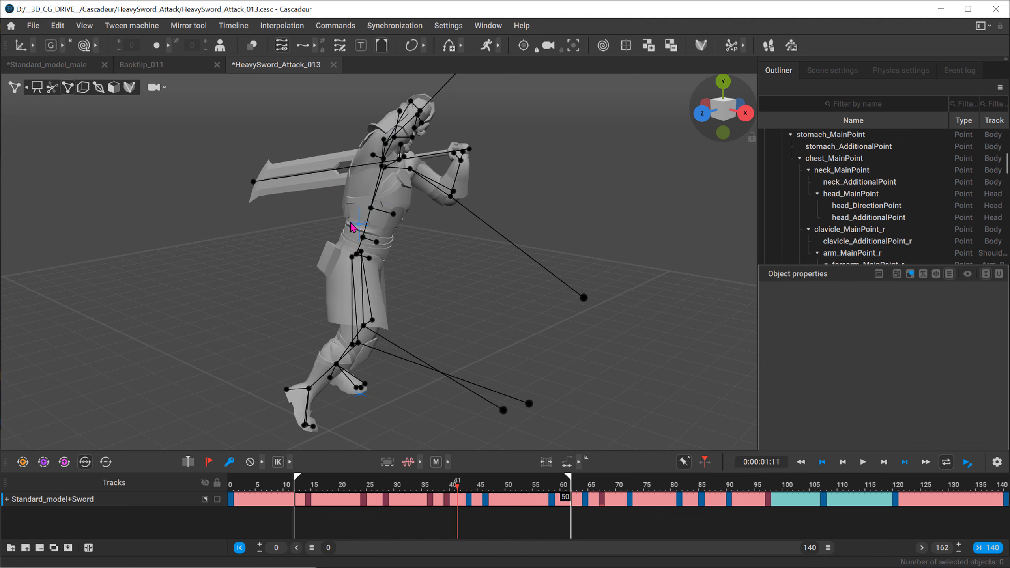
click(356, 228)
mouse_move(356, 228)
right_down()
mouse_move(476, 310)
mouse_move(308, 313)
right_up()
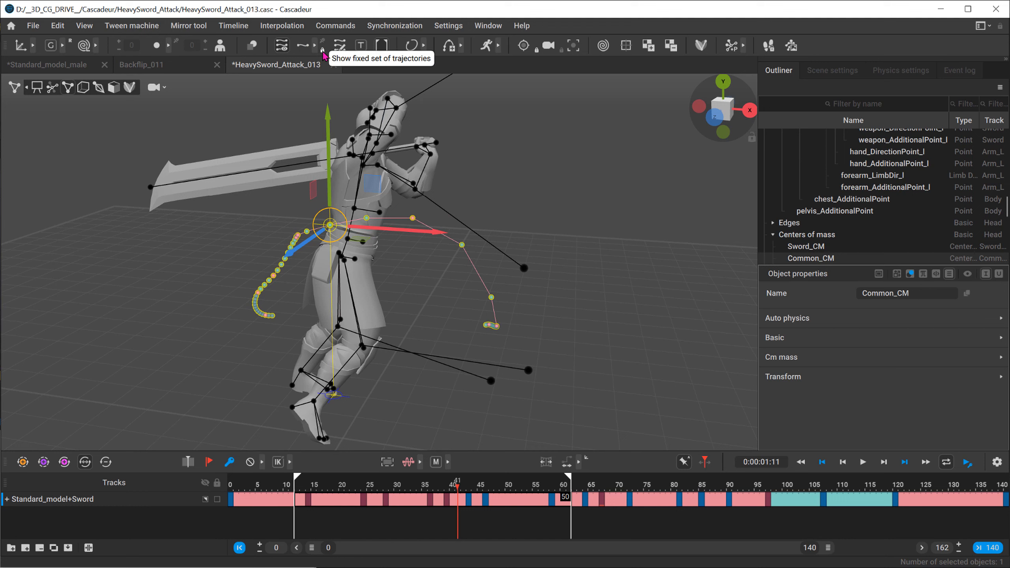
click(505, 203)
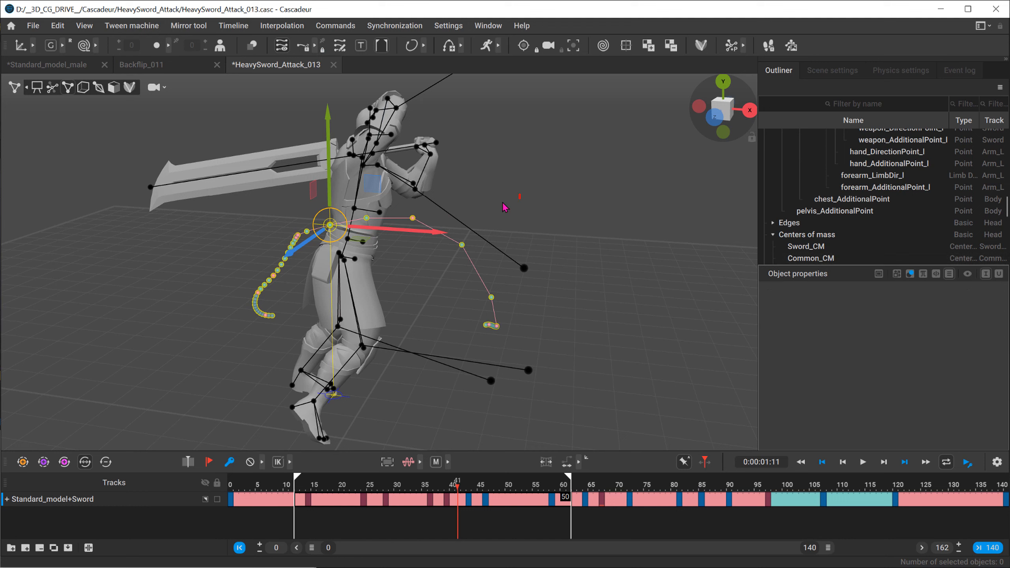
Step: Select chest_MainPoint and examine the fixed center of mass trajectory up close from several angles
click(354, 208)
alt+drag(354, 210, 302, 217)
alt+right_drag(303, 217, 603, 326)
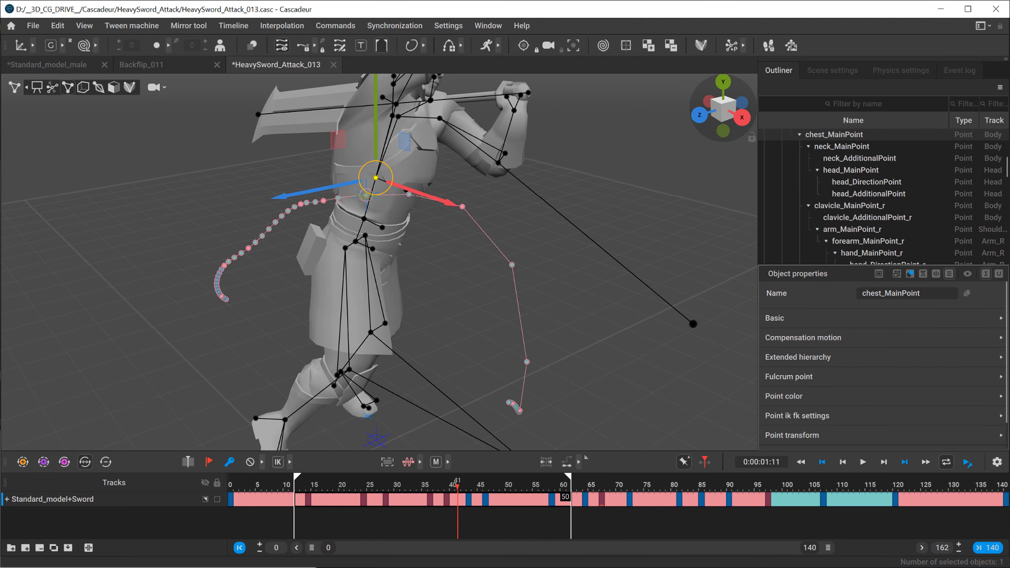
alt+right_drag(338, 254, 436, 278)
alt+middle_drag(287, 274, 345, 310)
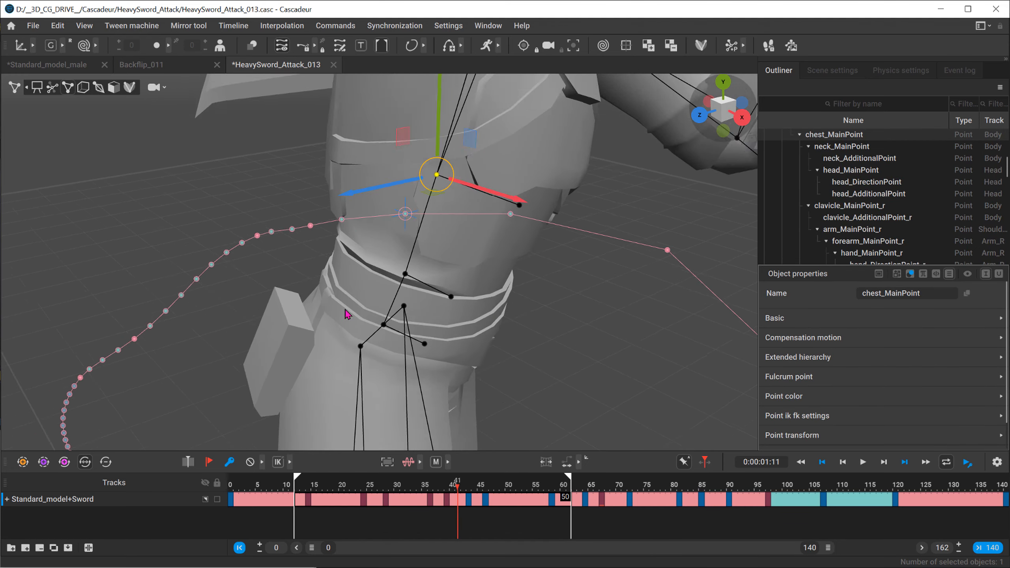
alt+right_drag(254, 274, 367, 297)
alt+drag(367, 297, 432, 231)
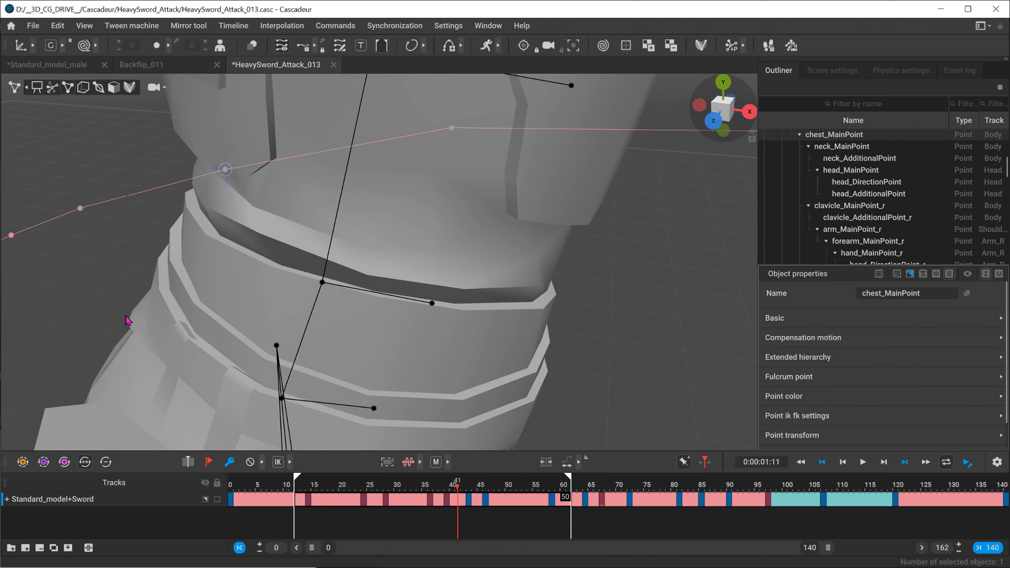
alt+drag(127, 321, 243, 289)
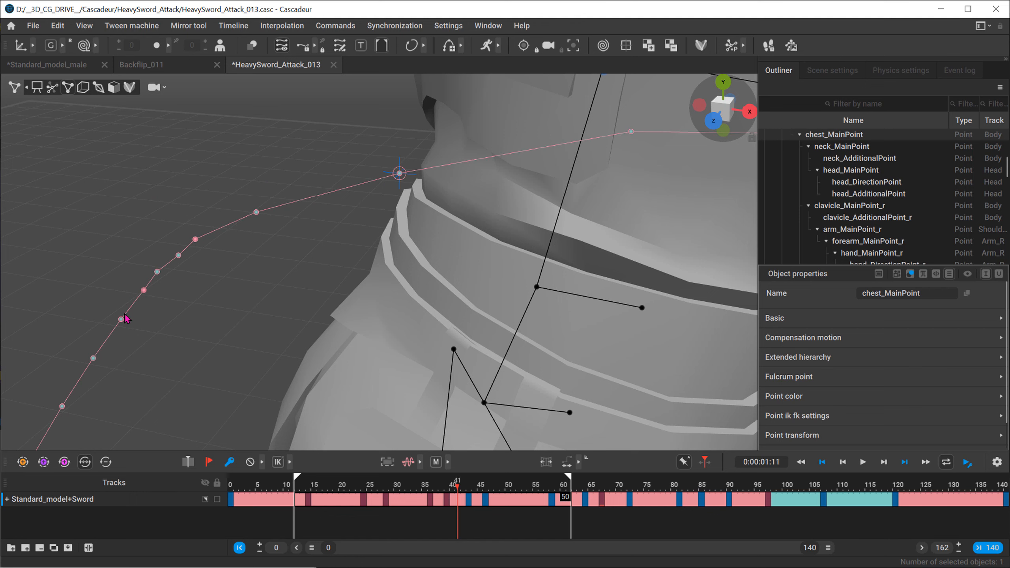
alt+right_drag(523, 296, 222, 291)
alt+middle_drag(274, 293, 255, 245)
alt+right_drag(254, 245, 159, 244)
alt+middle_drag(541, 311, 444, 240)
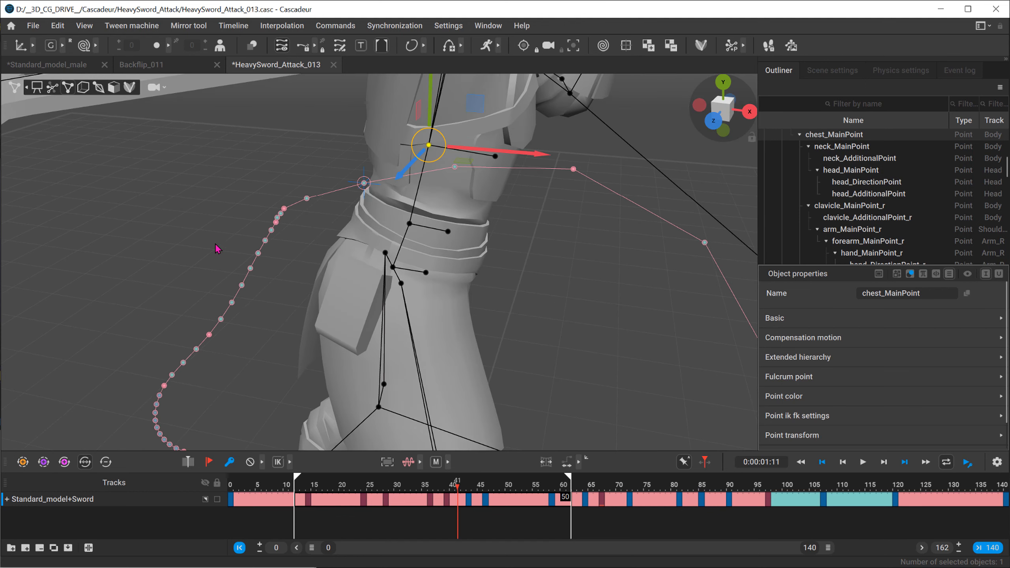
Step: Label frame 36 to mark its trajectory point, and view the marked trajectory from frames 30 and 20
drag(425, 490, 432, 488)
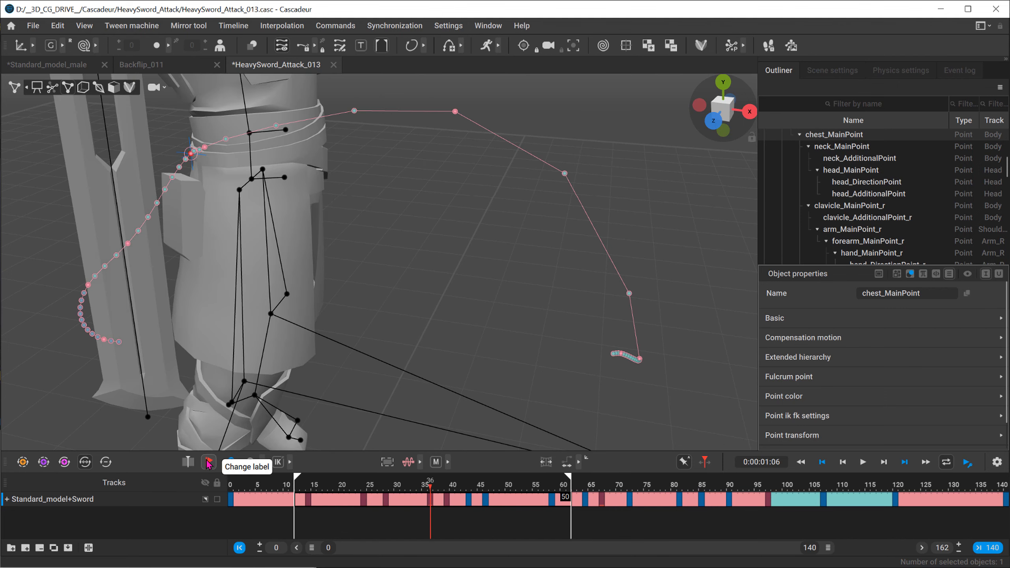
key(f)
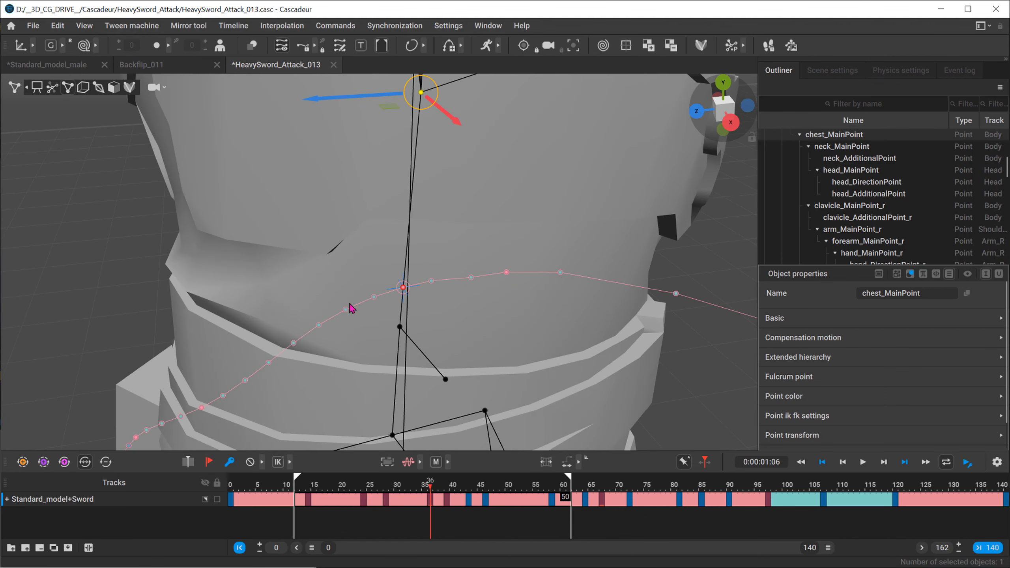
drag(431, 488, 397, 477)
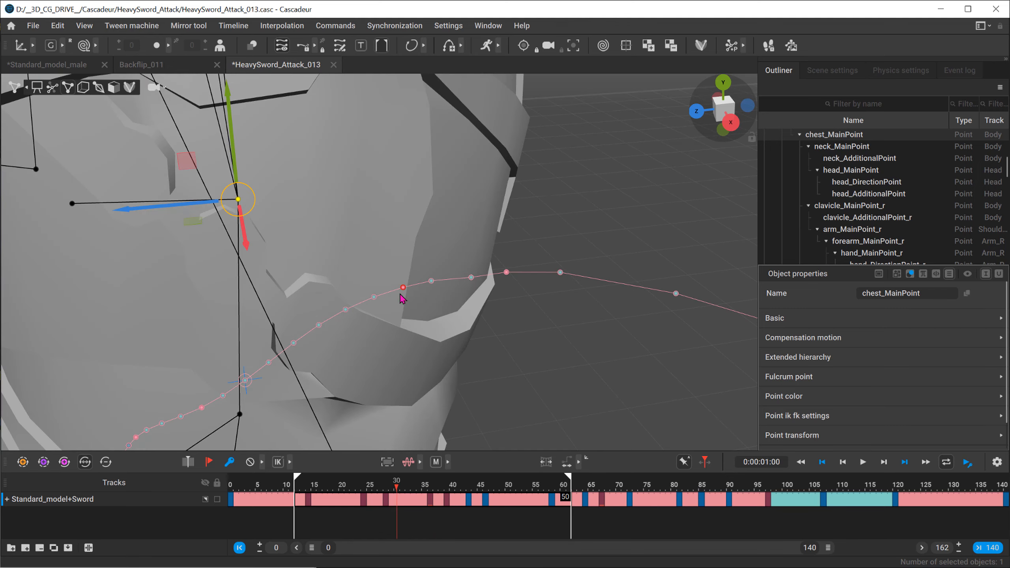
alt+right_drag(406, 294, 232, 269)
alt+drag(232, 269, 406, 307)
alt+right_drag(406, 307, 195, 223)
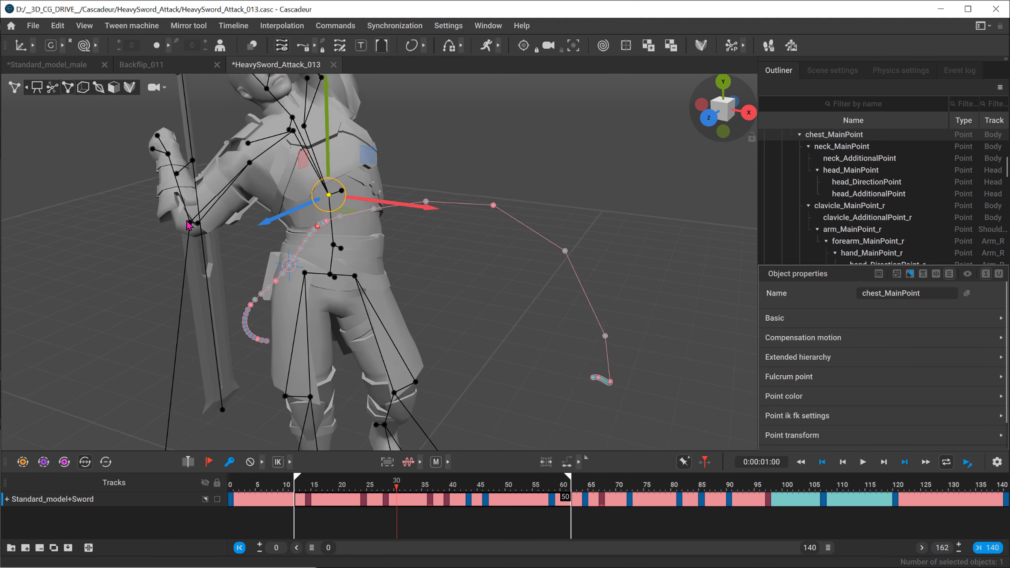
alt+drag(194, 223, 226, 235)
click(343, 483)
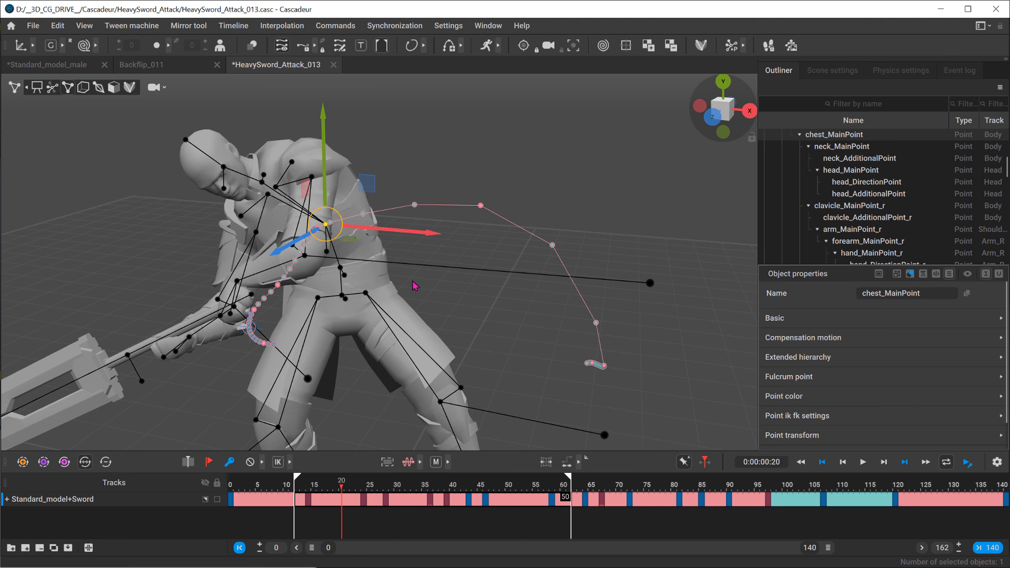
Step: Try selecting pelvis_MainPoint alone and together with its whole hierarchy of points, and clear the selection
click(424, 287)
alt+drag(424, 287, 497, 303)
alt+right_drag(498, 302, 700, 398)
click(305, 358)
alt+middle_drag(305, 358, 354, 353)
alt+right_drag(353, 354, 326, 281)
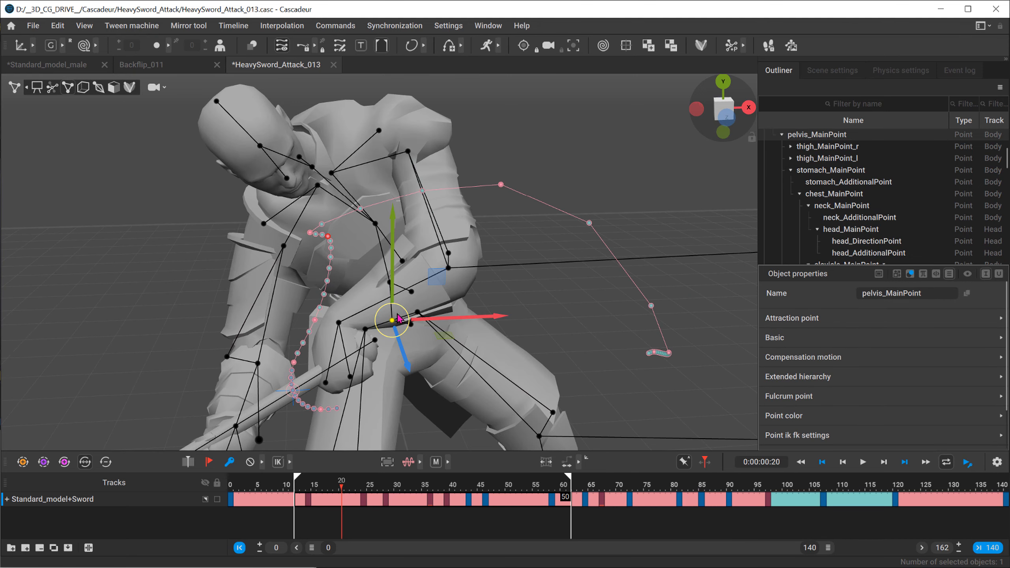
click(534, 158)
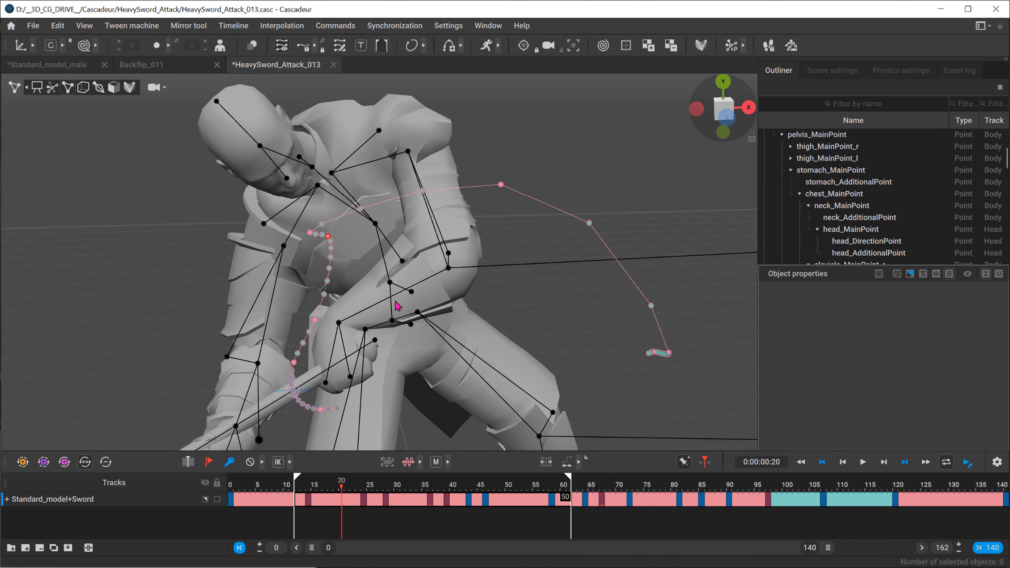
click(392, 323)
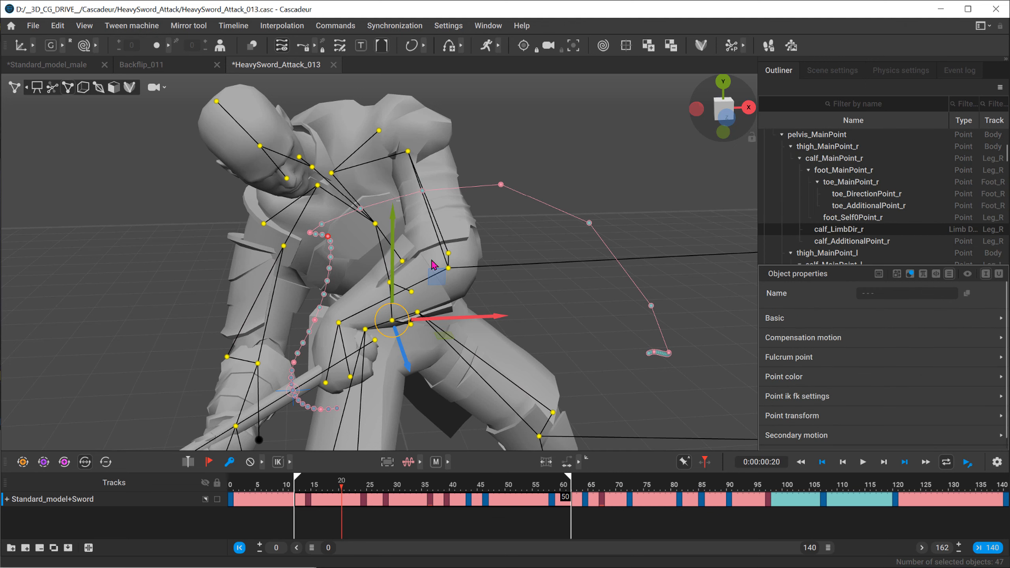
click(363, 360)
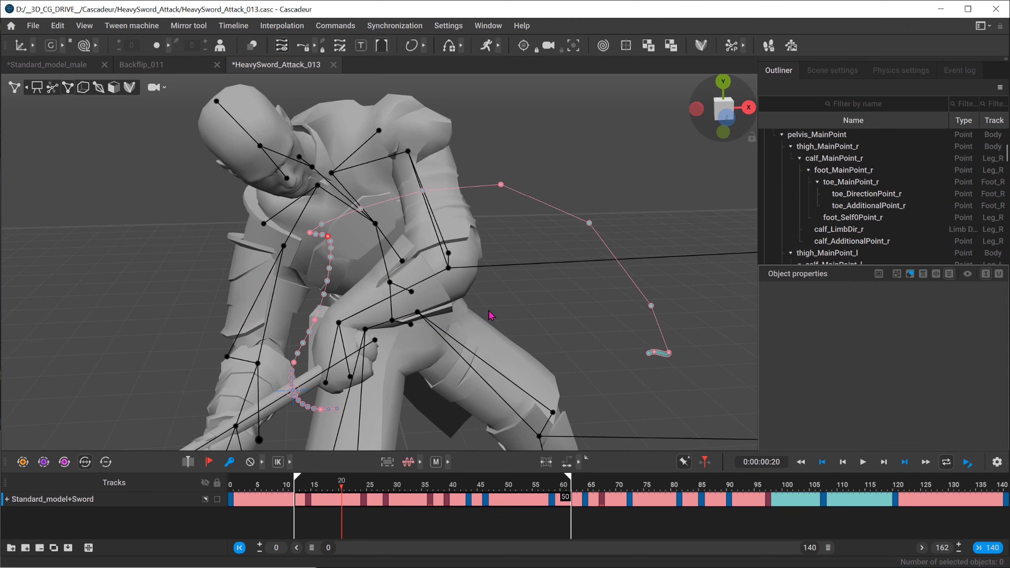
Step: Select the chain of points from pelvis_MainPoint up to the head and turn off the fixed trajectory set
click(392, 321)
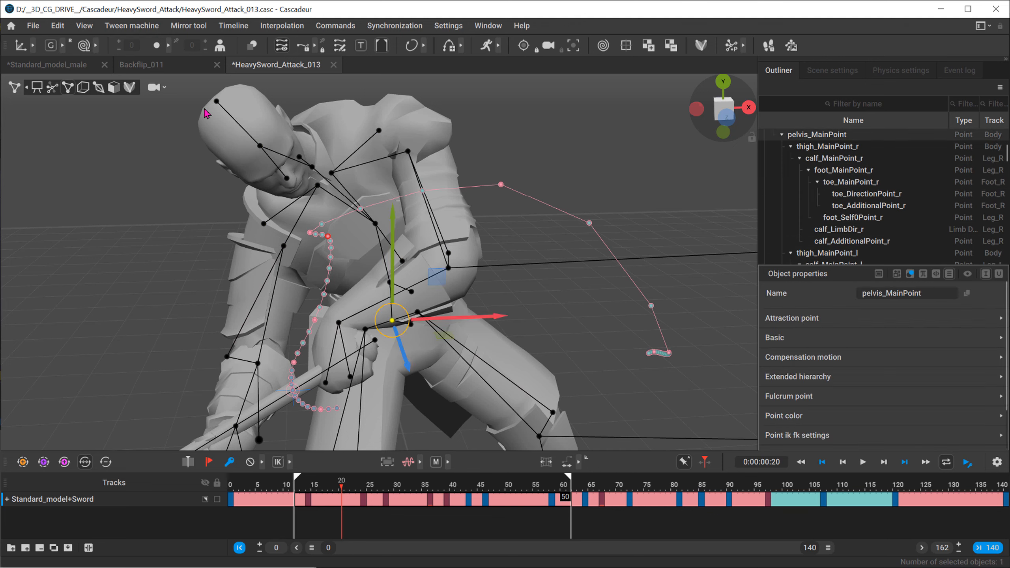
shift+click(260, 146)
alt+drag(374, 243, 453, 271)
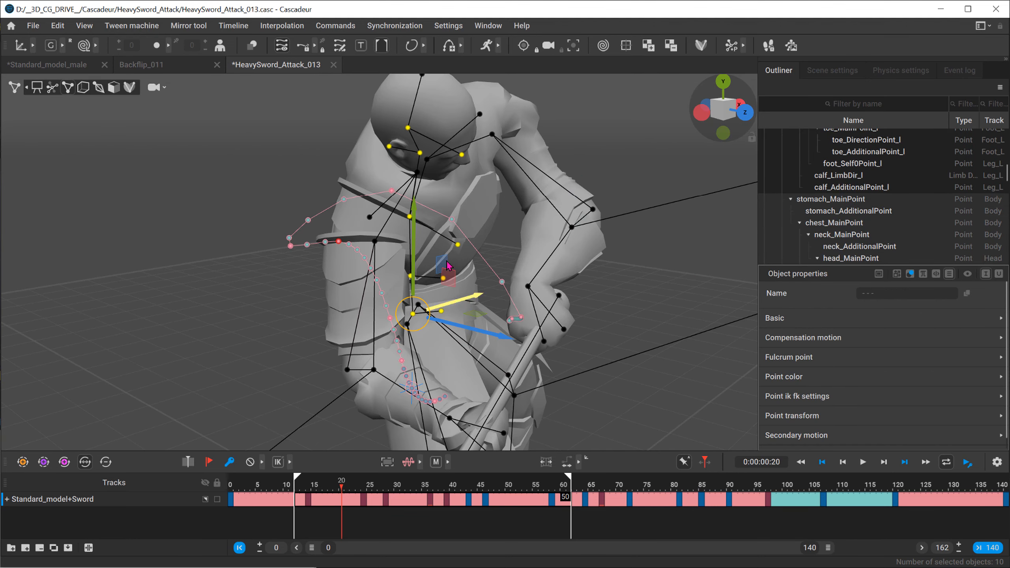
alt+drag(446, 197, 164, 171)
click(324, 47)
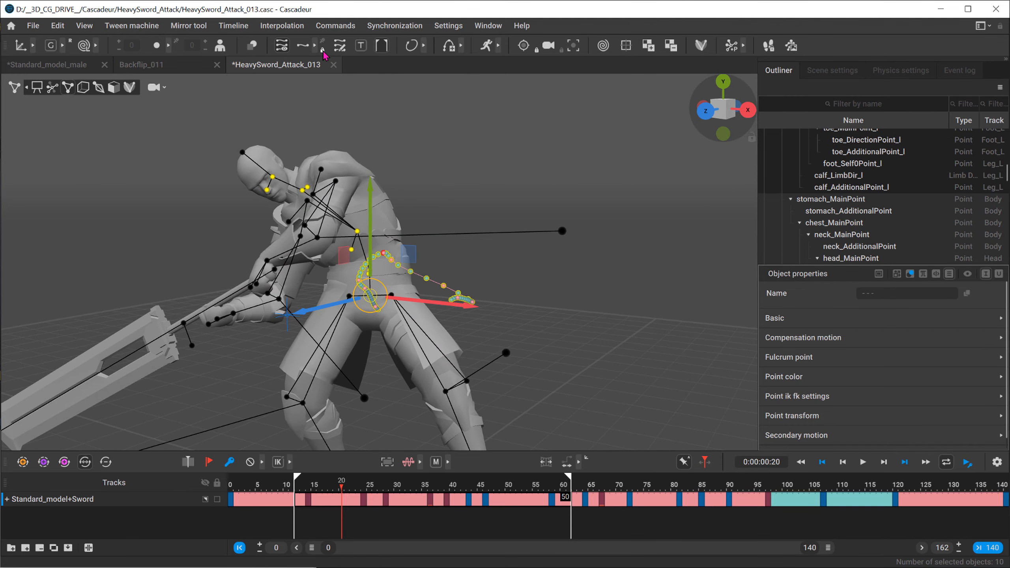
Step: Reveal the extra trajectory tools, examine the selected chain's trajectory around frame 23, and collapse the tools again
click(314, 45)
mouse_move(532, 250)
alt+mouse_down()
mouse_move(280, 256)
mouse_move(316, 291)
mouse_move(567, 246)
mouse_move(520, 239)
alt+mouse_up()
alt+right_drag(355, 224, 612, 274)
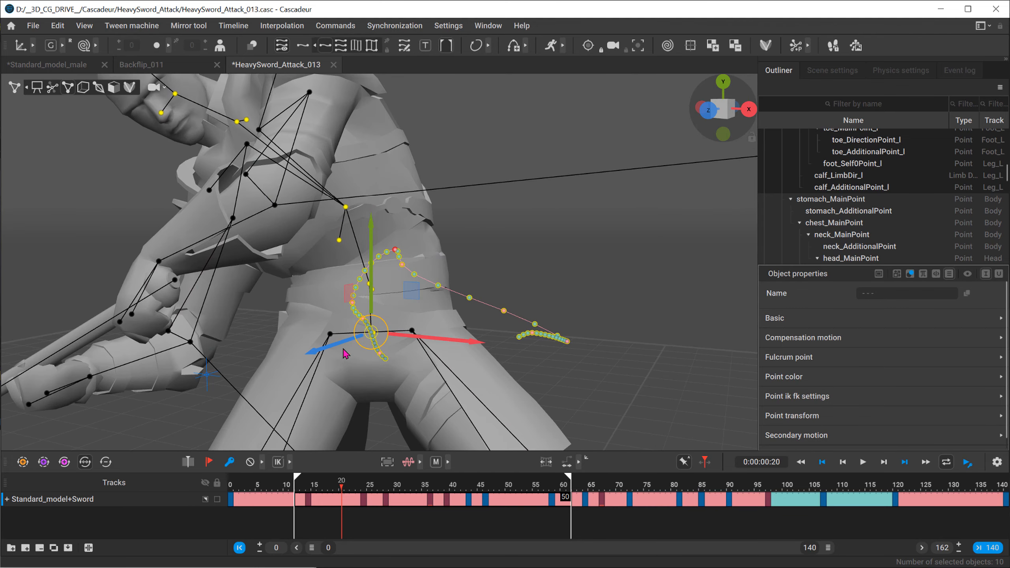
alt+drag(444, 318, 370, 343)
drag(280, 483, 359, 483)
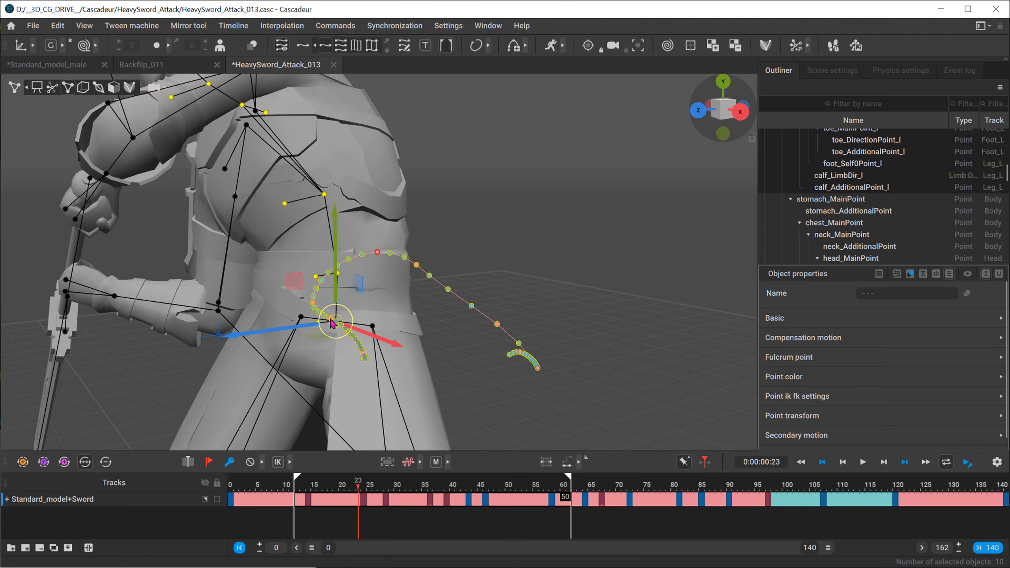
alt+drag(332, 326, 391, 326)
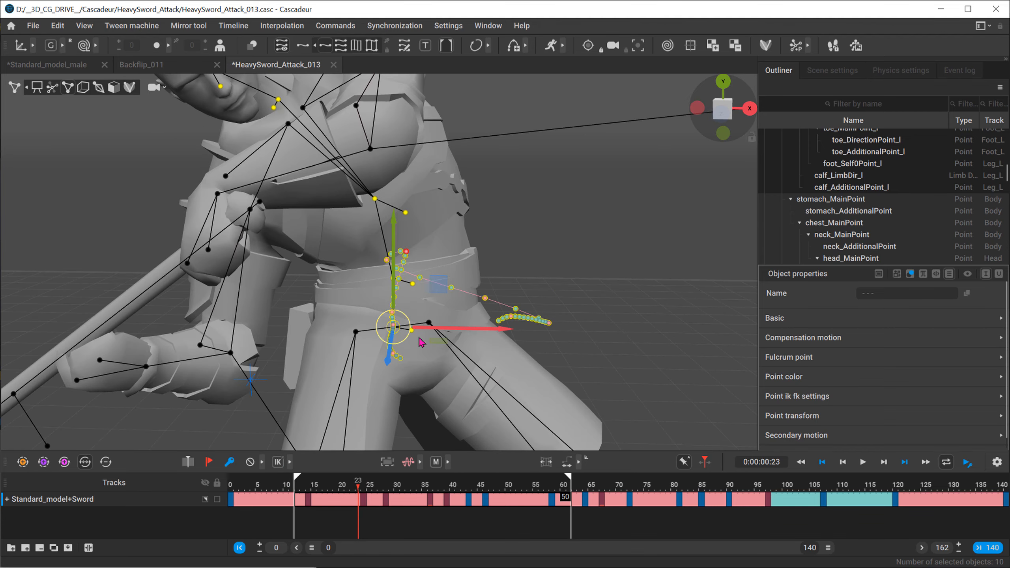
alt+right_drag(421, 342, 329, 311)
alt+drag(329, 311, 314, 306)
click(314, 47)
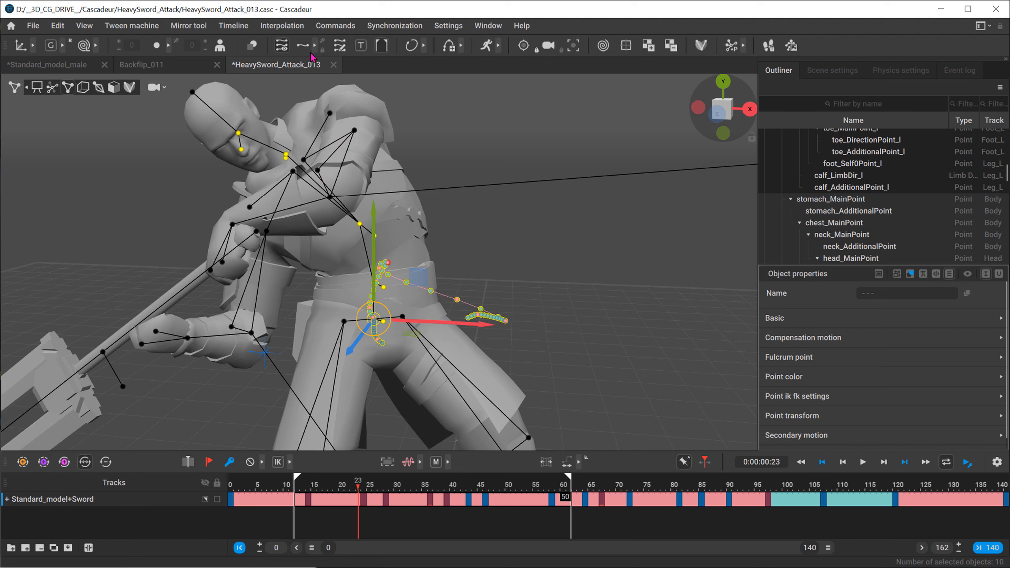
Step: Reveal the trajectory display modes, compare parent trajectories with all trajectories for the selected chain, and examine all of the chain's trajectories
click(315, 47)
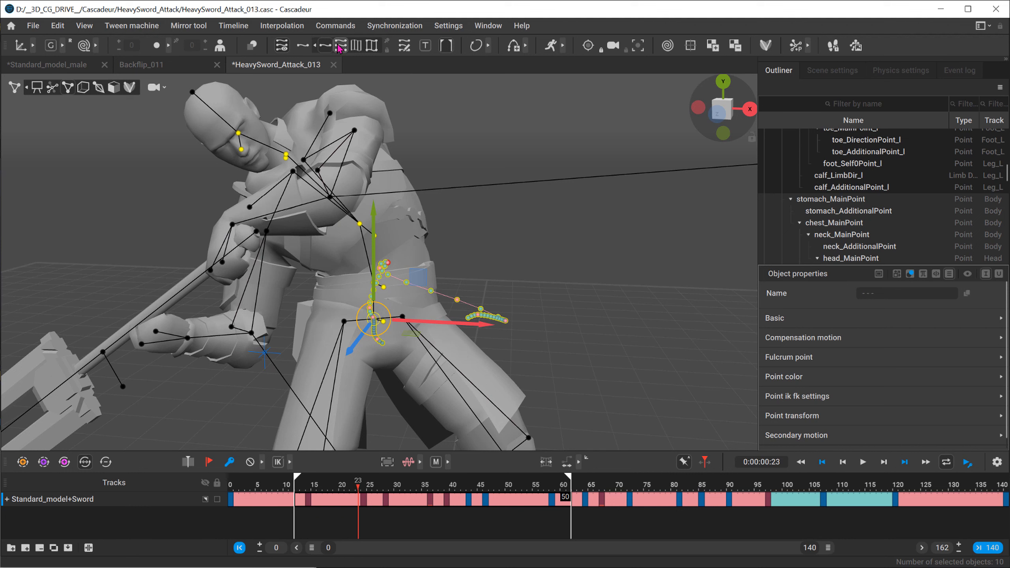
click(340, 46)
click(325, 46)
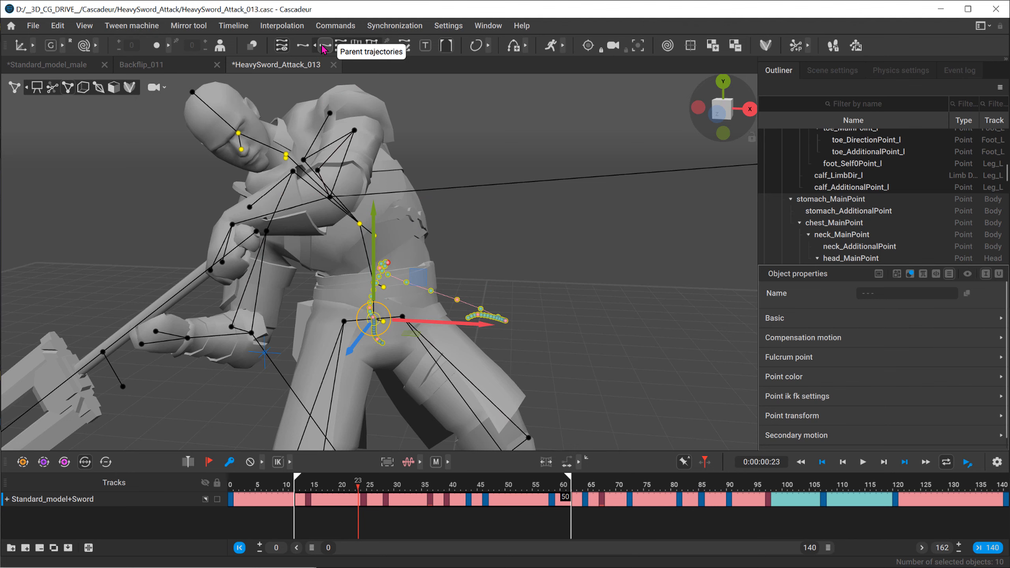
click(340, 47)
scroll(639, 379, down, 5)
alt+drag(488, 299, 357, 278)
scroll(440, 235, up, 3)
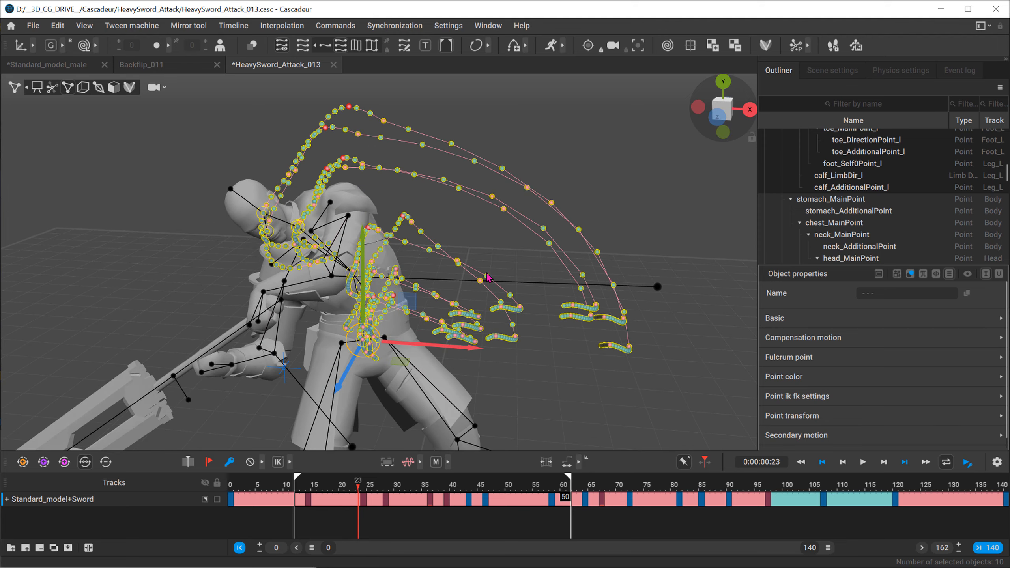
alt+drag(486, 273, 434, 231)
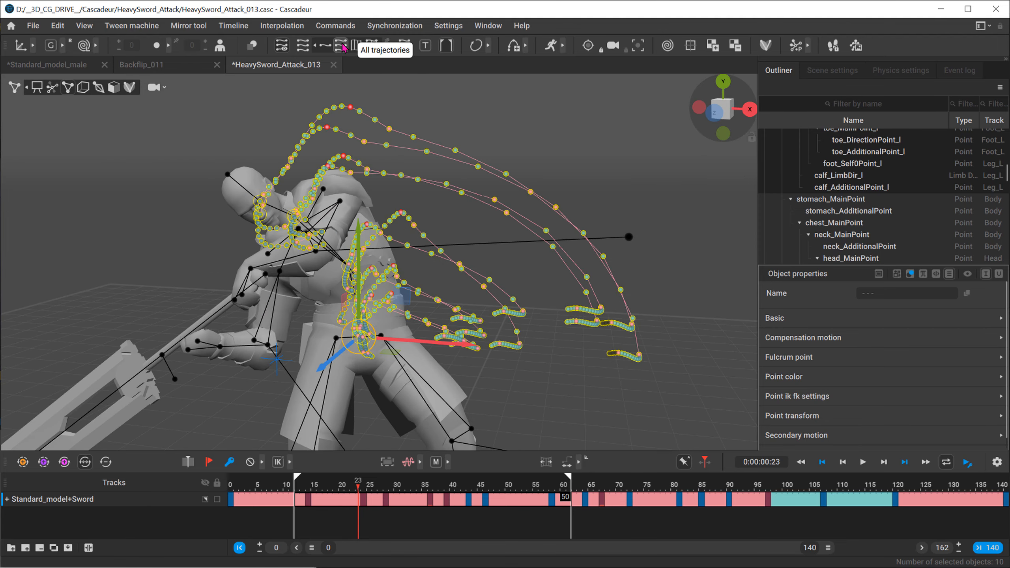
Step: Display only the per-frame connecting lines between the selected chain's points and examine them from several angles around the character
click(355, 45)
alt+drag(458, 296, 23, 262)
alt+drag(237, 227, 657, 243)
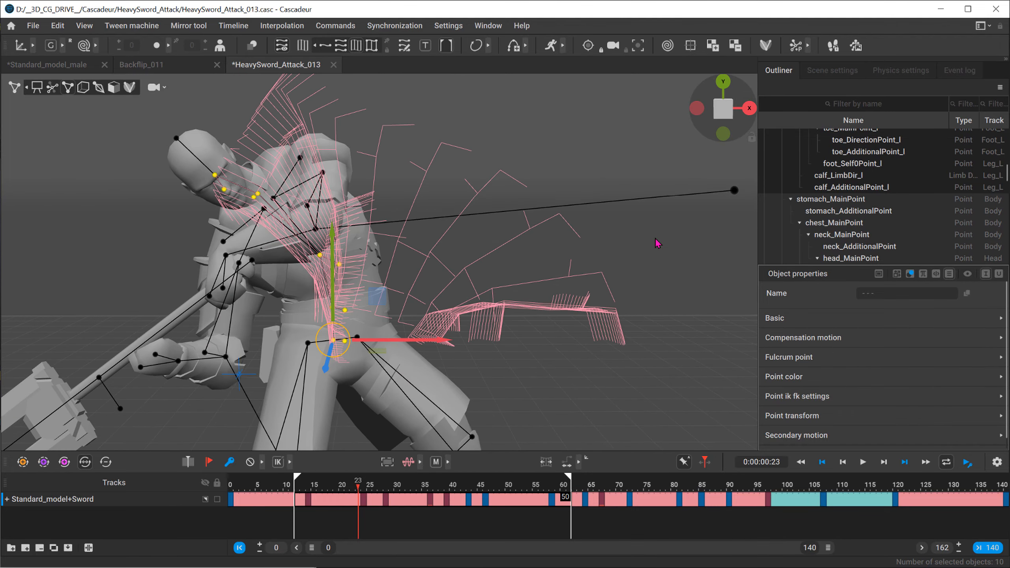
alt+middle_drag(477, 386, 381, 149)
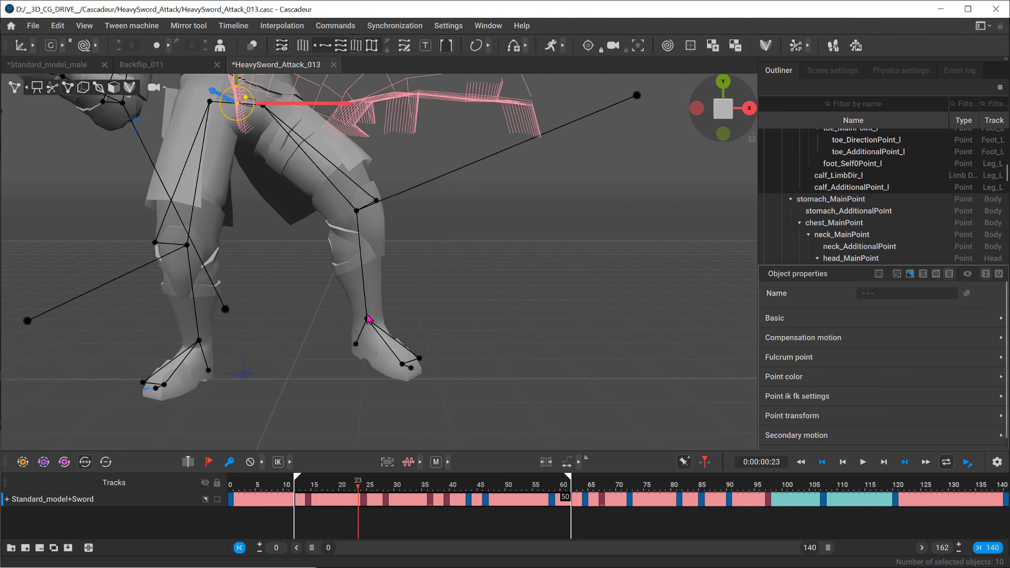
alt+middle_drag(245, 119, 317, 279)
alt+right_drag(317, 279, 318, 15)
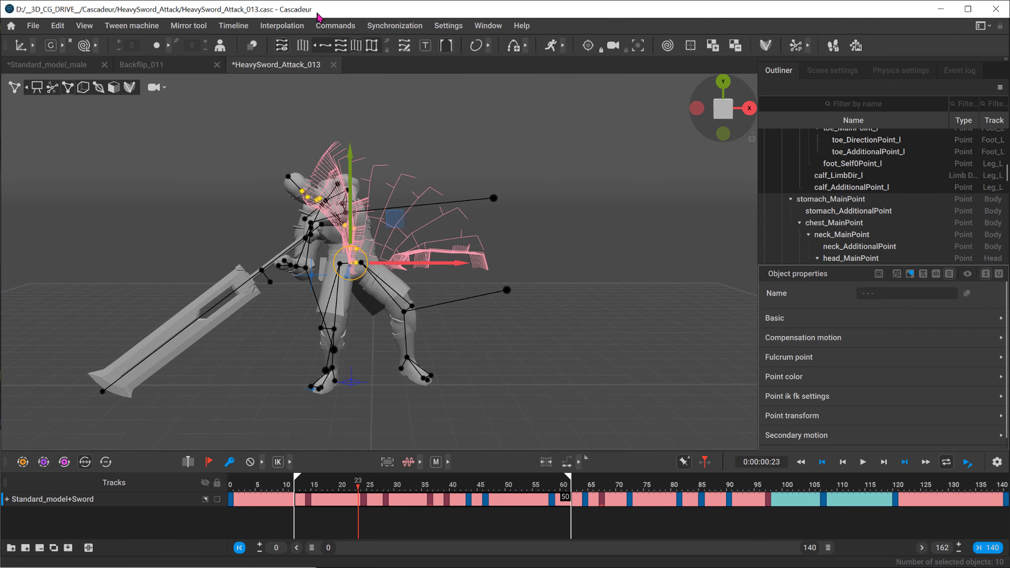
Step: Display the selected chain's trajectories together with the per-frame connecting lines and examine the combined shape from all sides
click(369, 46)
alt+drag(390, 223, 706, 295)
alt+right_drag(706, 294, 458, 182)
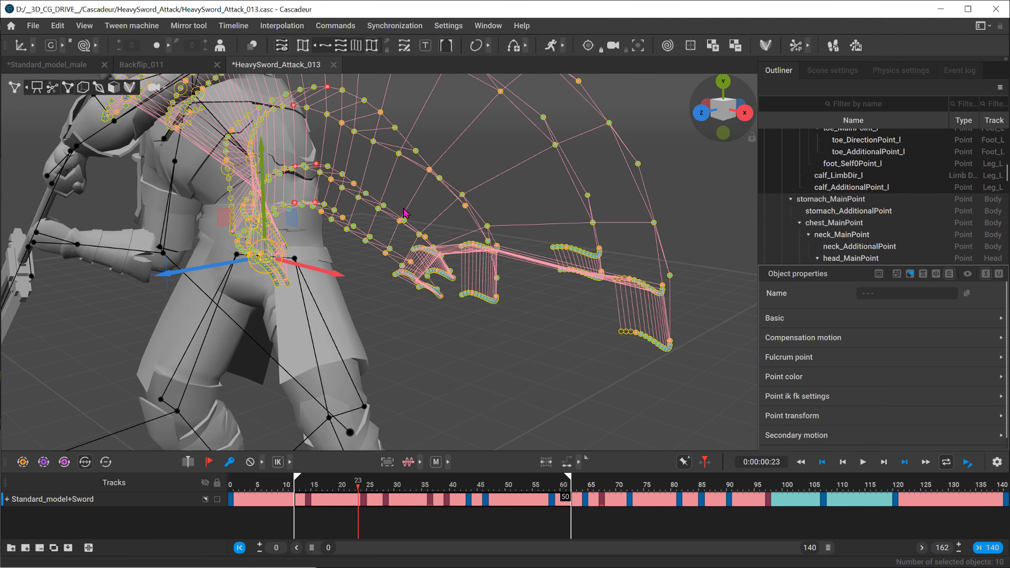
alt+middle_drag(387, 210, 537, 217)
alt+right_drag(537, 217, 223, 215)
alt+drag(223, 215, 377, 220)
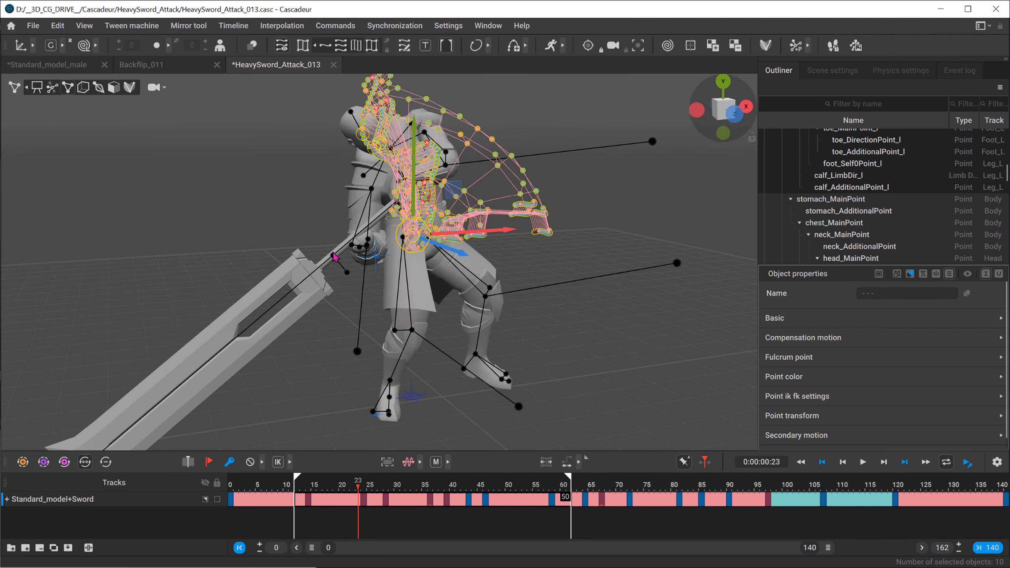
alt+drag(554, 256, 465, 253)
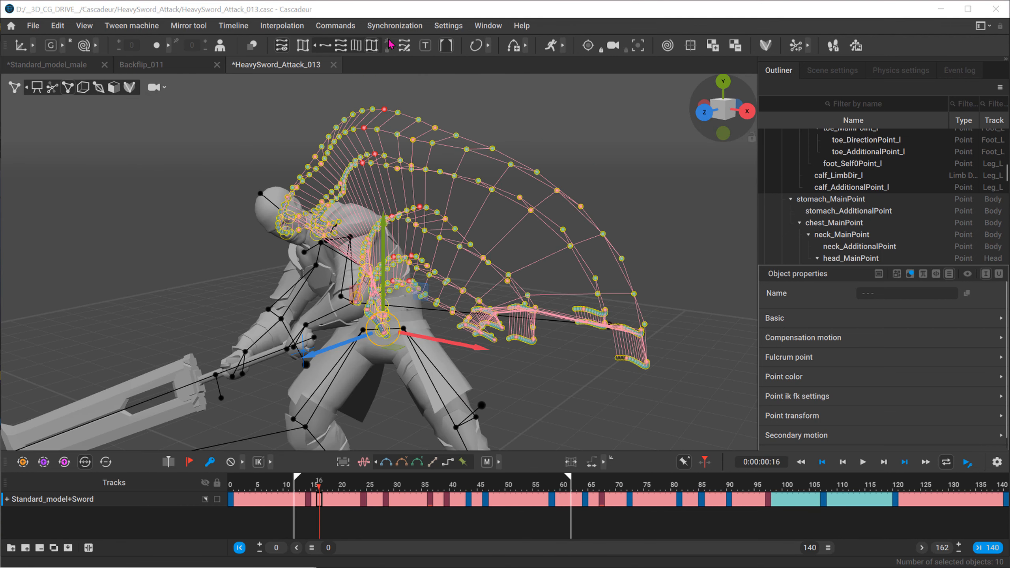
Step: Switch the display back to parent trajectories only and inspect the pelvis trajectory at close range
click(326, 46)
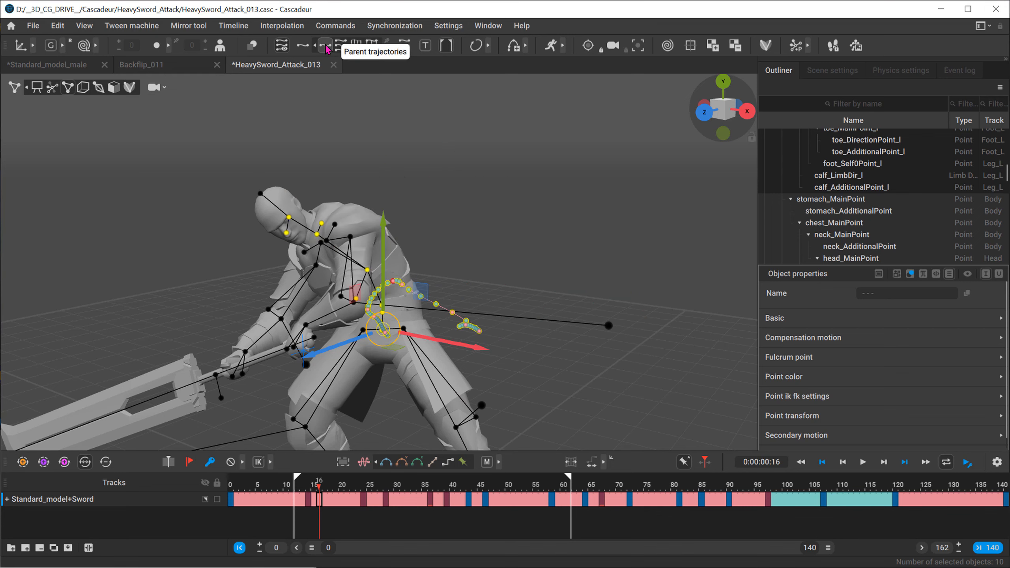
alt+drag(406, 347, 321, 335)
alt+right_drag(319, 329, 815, 392)
alt+drag(421, 370, 466, 379)
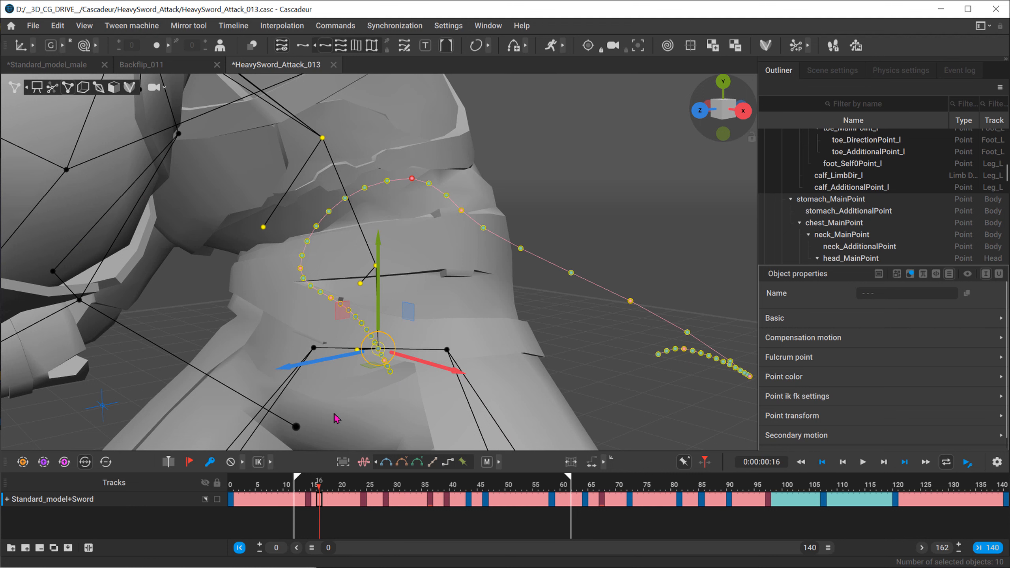
Step: Expand the Standard_model+Sword track into its body-part tracks, go to frame 19 and examine the pelvis trajectory there
click(7, 500)
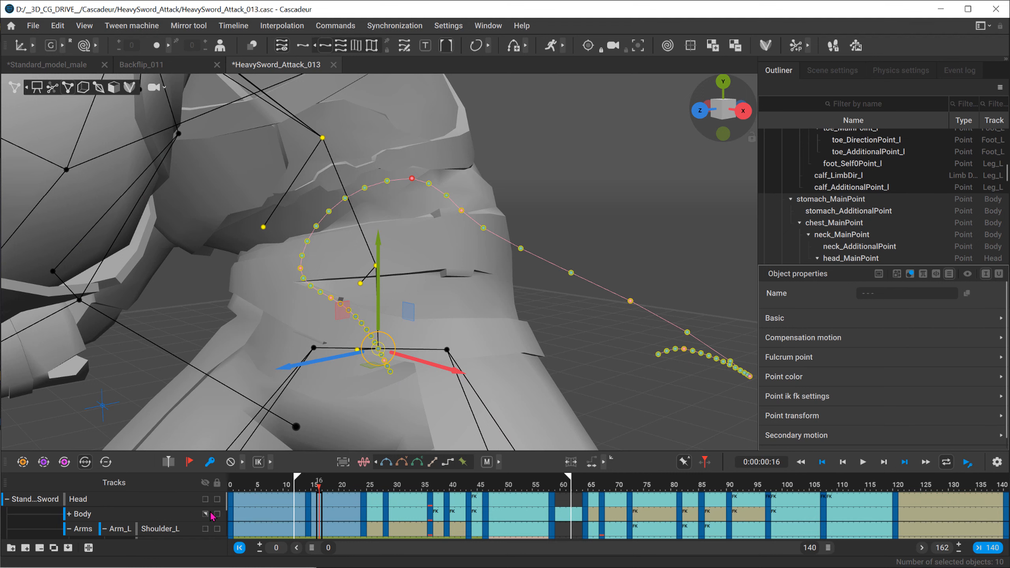
click(335, 489)
alt+middle_drag(358, 401, 318, 363)
alt+right_drag(318, 363, 341, 334)
alt+drag(340, 334, 334, 306)
alt+middle_drag(283, 232, 282, 261)
alt+right_drag(282, 261, 282, 248)
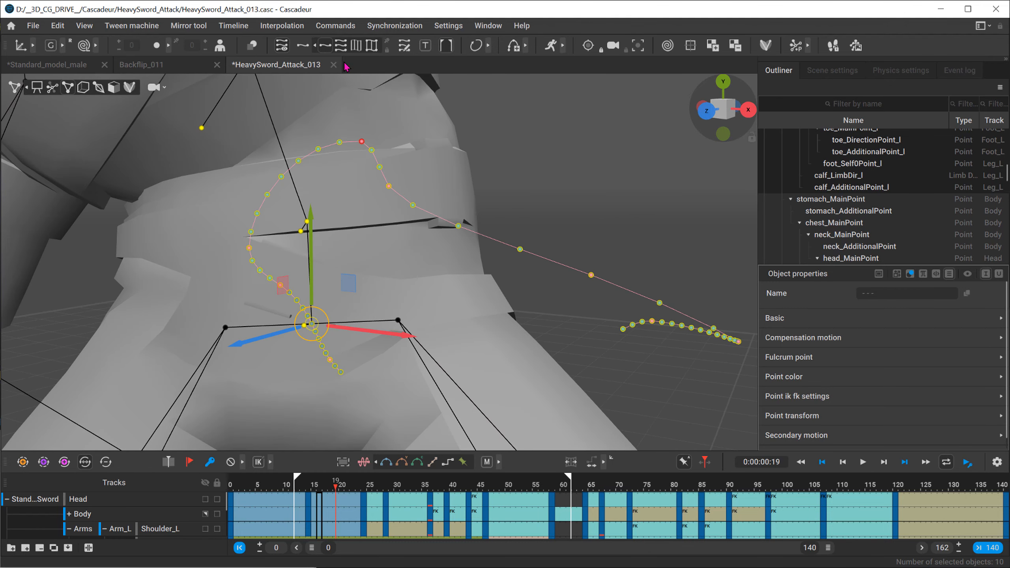
Step: Cycle the interval around frame 19 through the Bezier variants, linear and step interpolation, and return it to the first Bezier type
click(387, 462)
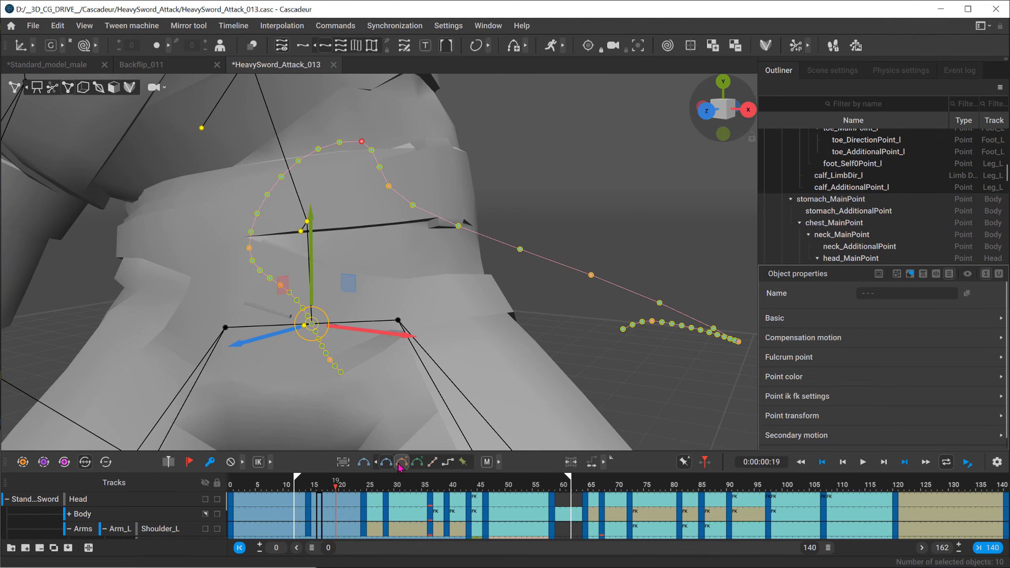
click(401, 463)
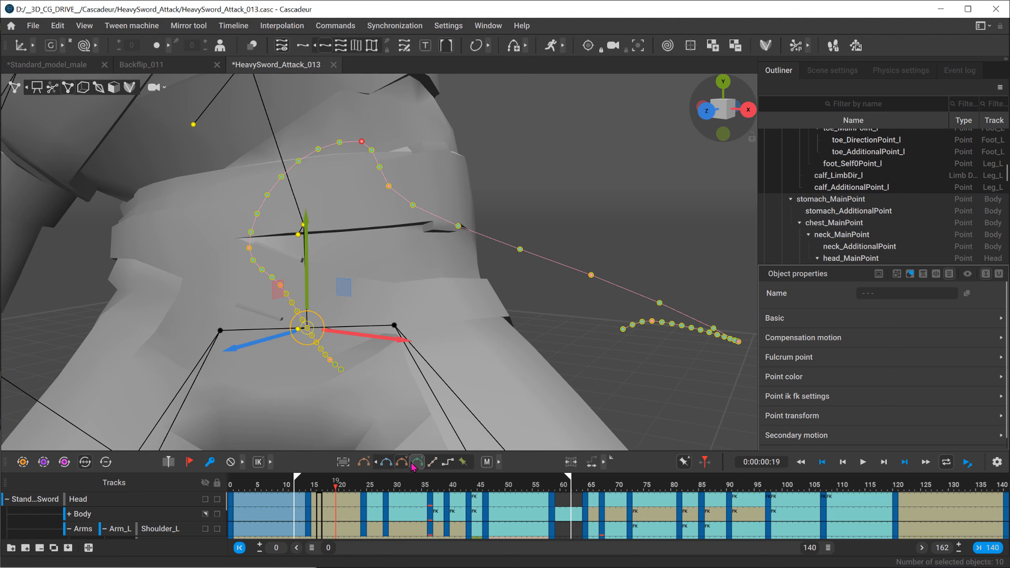
click(416, 462)
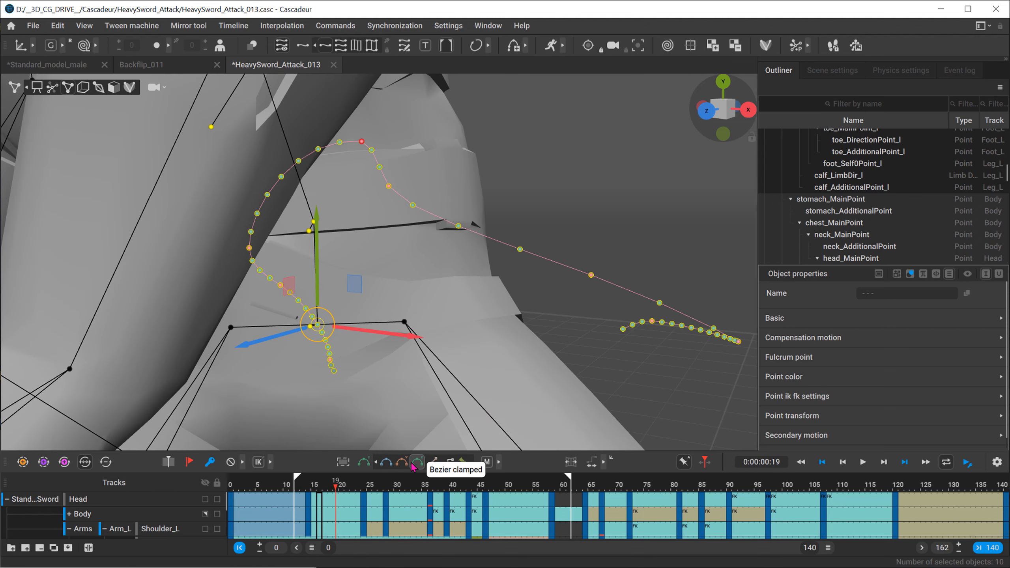
click(433, 463)
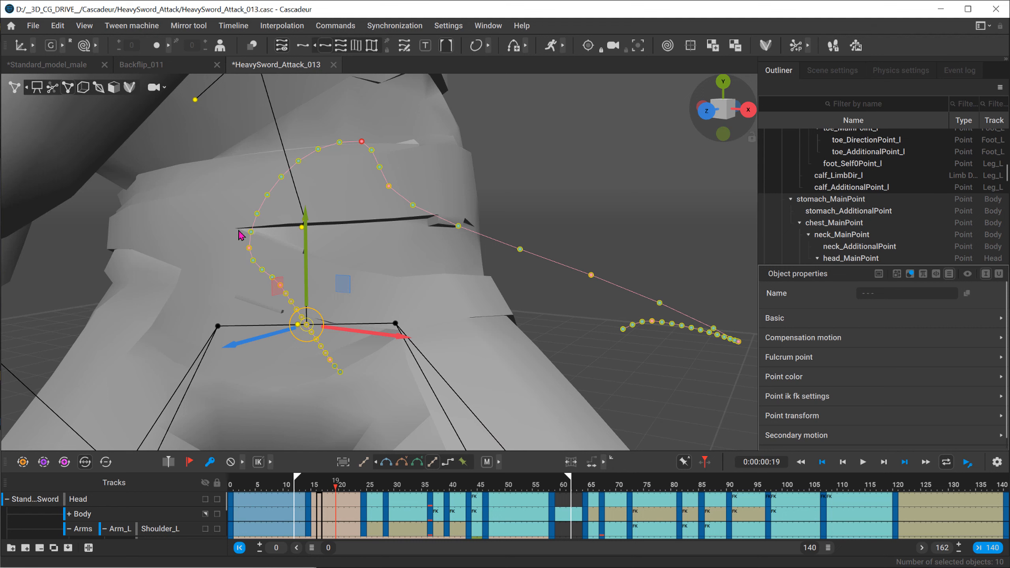
click(448, 462)
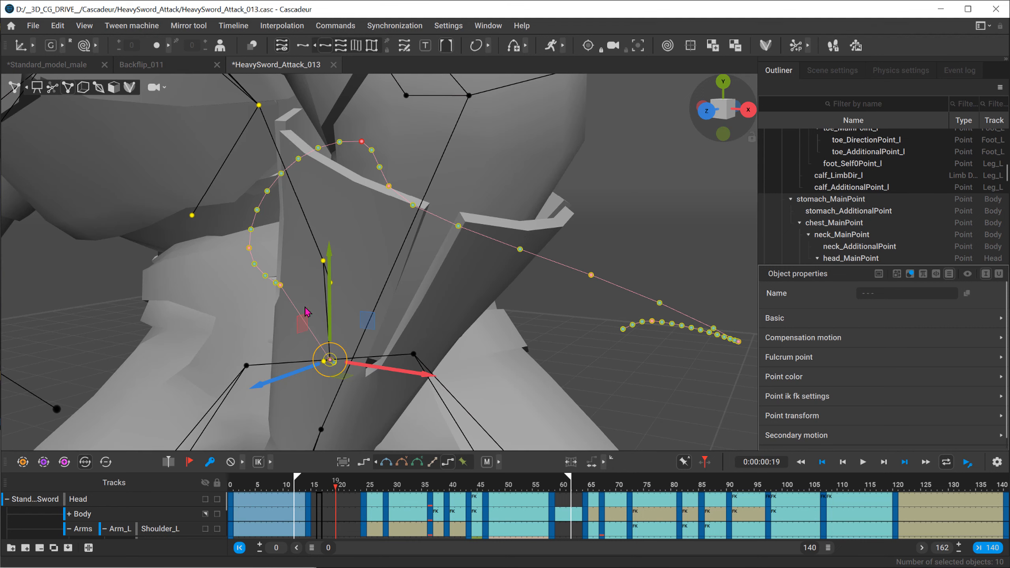
click(387, 462)
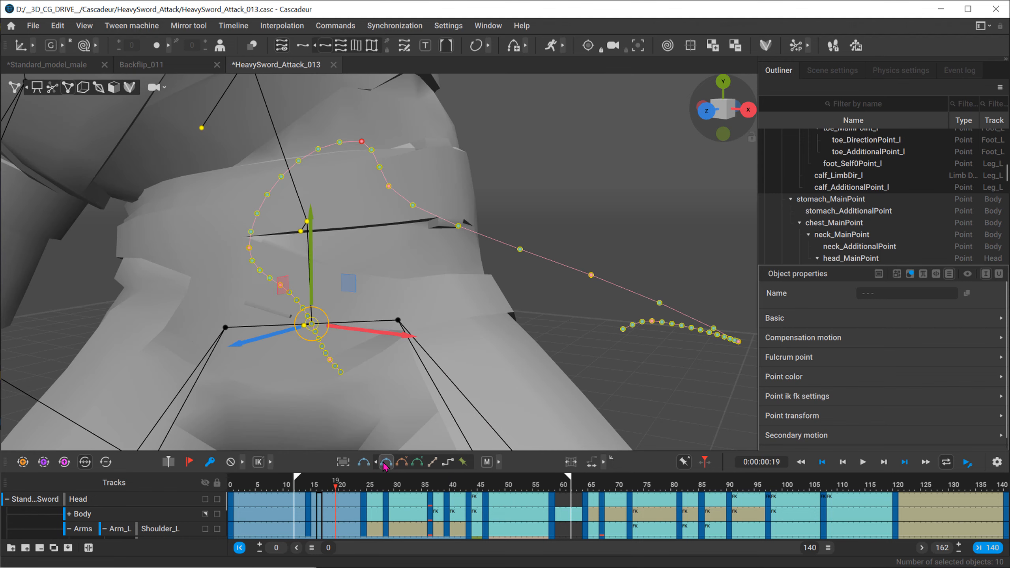
Step: Check the tracks around frame 19, try selecting that frame on the Head track, and undo the recent interpolation and selection changes
scroll(325, 532, down, 3)
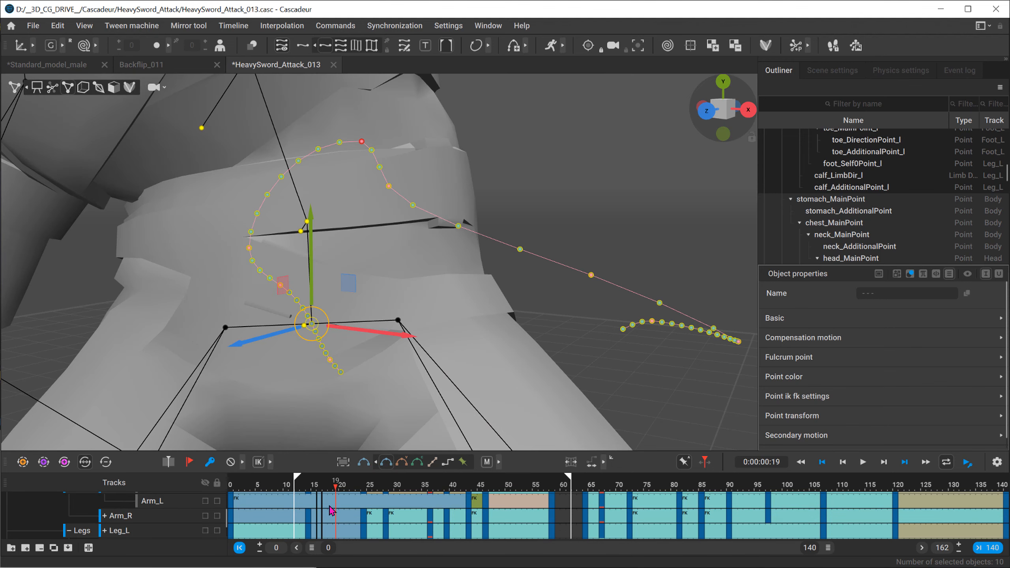
scroll(331, 509, up, 3)
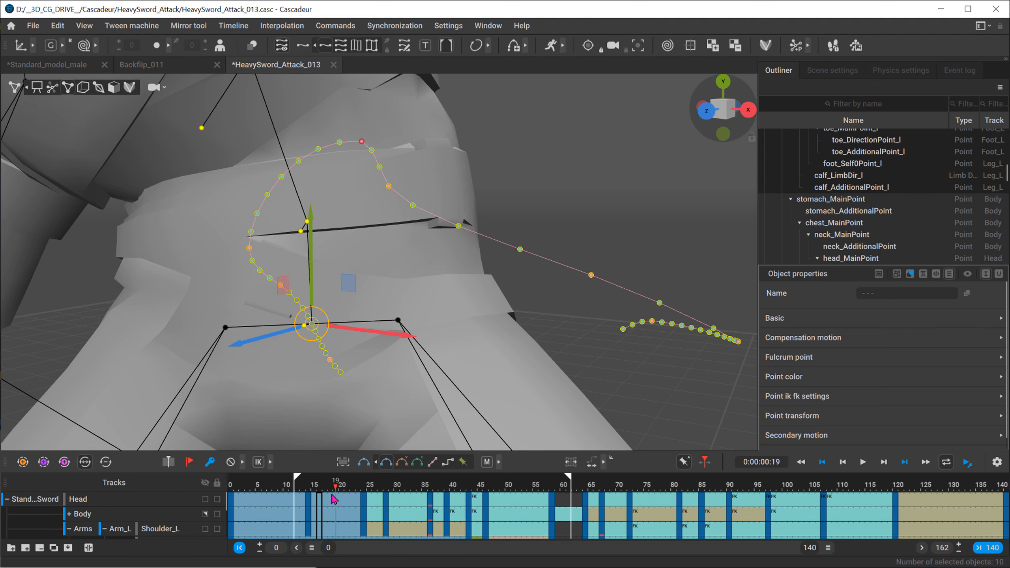
click(334, 502)
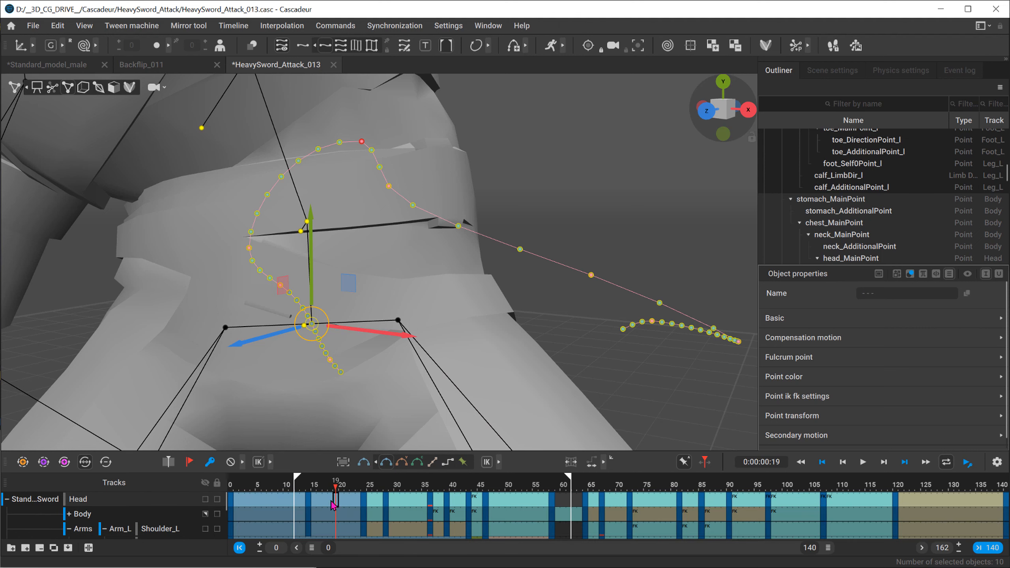
key(ctrl+z)
key(ctrl+z)
key(ctrl+z)
key(ctrl+z)
key(ctrl+z)
key(ctrl+z)
key(ctrl+z)
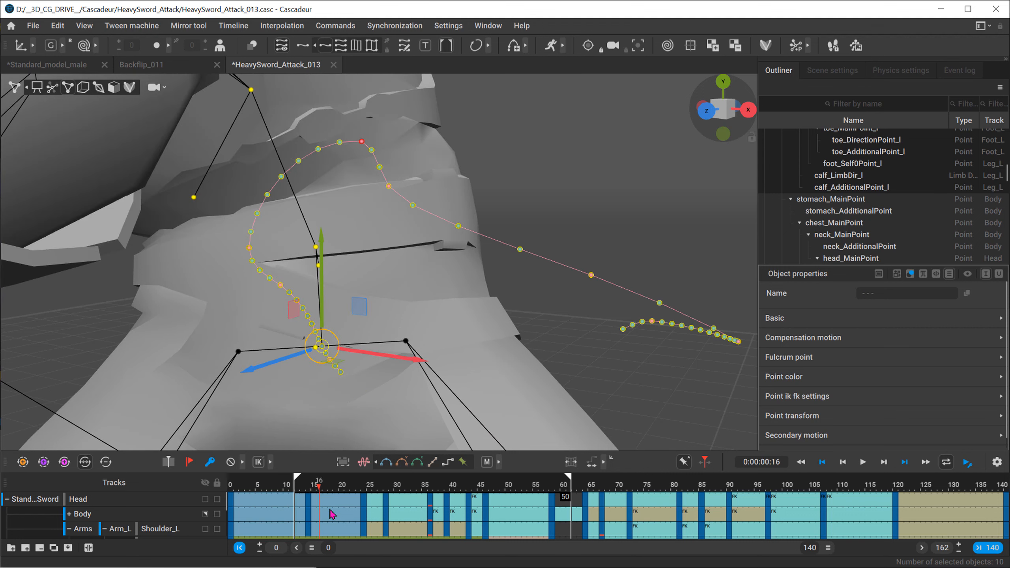
key(ctrl+z)
key(ctrl+z)
Step: Select frame 17 on the Body track, try another Bezier interpolation on its interval, and return it to the first Bezier type
click(325, 514)
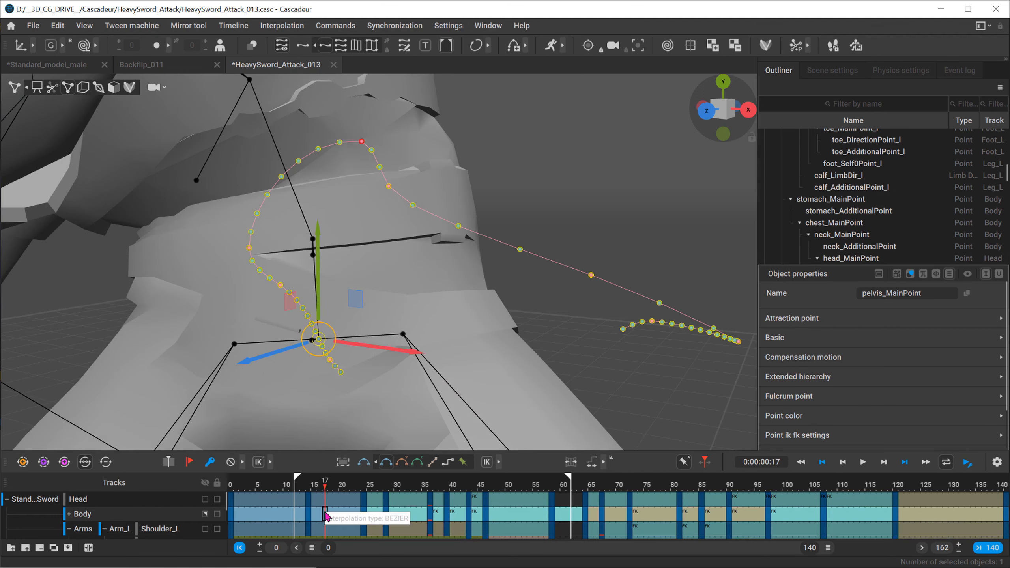
click(387, 463)
click(386, 463)
click(401, 463)
click(386, 463)
Step: Go to frame 24 and examine the trajectory of pelvis_MainPoint from several angles
alt+drag(233, 348, 293, 360)
click(363, 486)
alt+drag(259, 317, 299, 321)
alt+drag(343, 255, 341, 281)
mouse_move(392, 316)
mouse_down()
mouse_move(408, 313)
mouse_move(389, 313)
mouse_up()
alt+drag(444, 295, 388, 306)
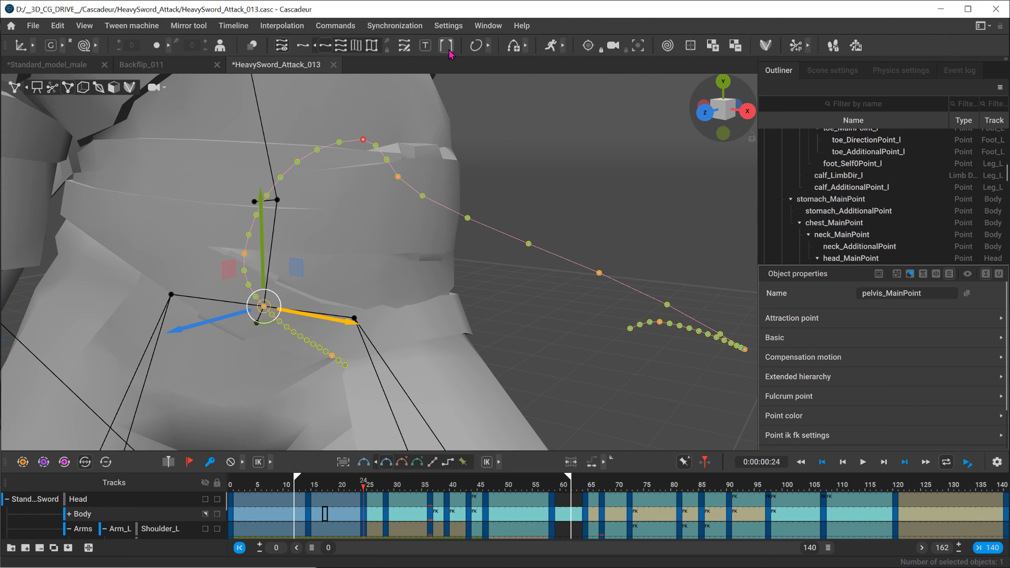
Step: Turn on editable trajectories for pelvis_MainPoint and try moving the keyframe point at the curve's peak sideways
click(404, 46)
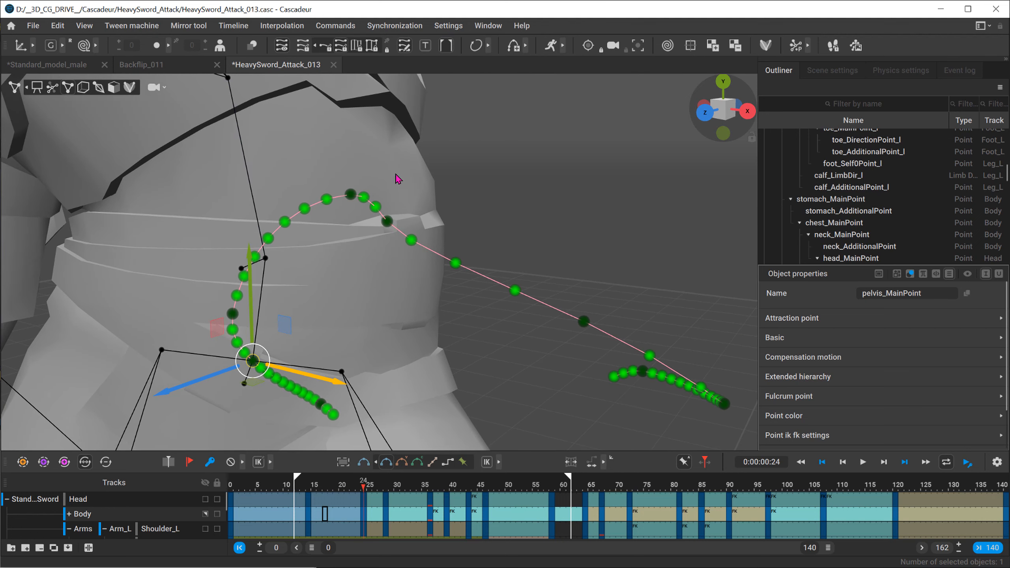
click(350, 193)
alt+drag(351, 196, 391, 280)
drag(424, 208, 379, 220)
key(ctrl+z)
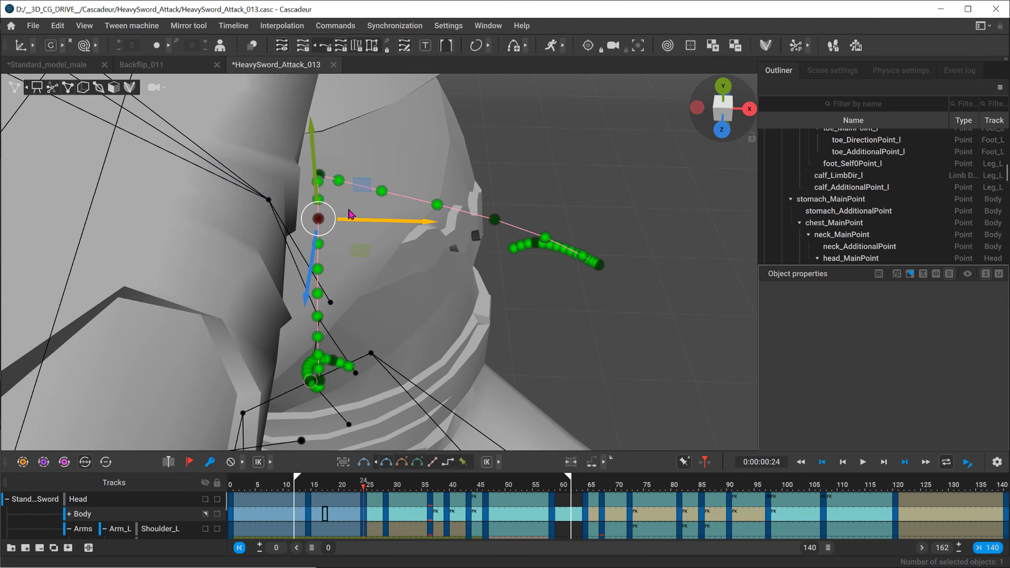
key(ctrl+z)
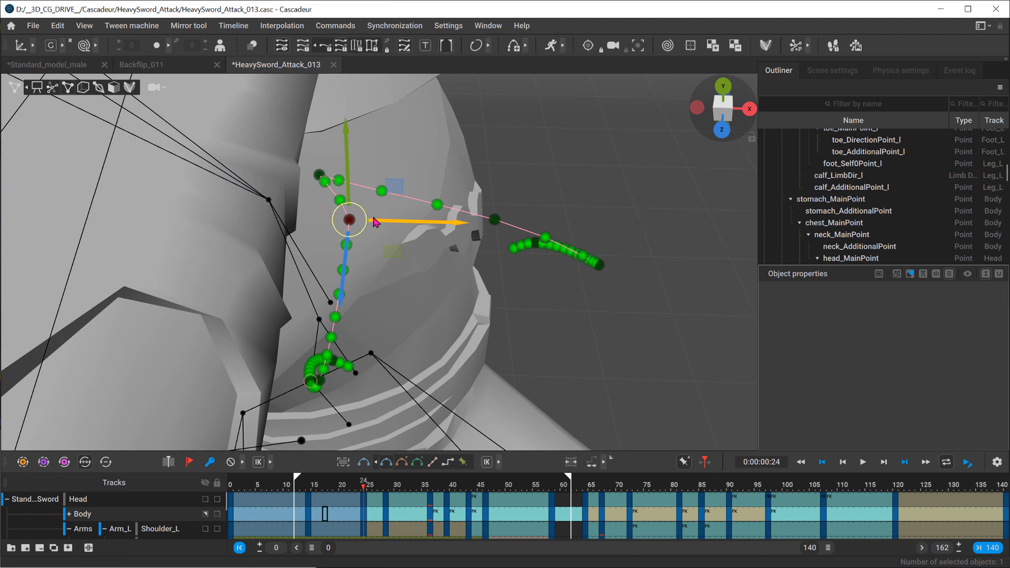
Step: Try shifting the peak trajectory point along the X axis again, check the curve's shape, and undo the moves
drag(394, 221, 341, 226)
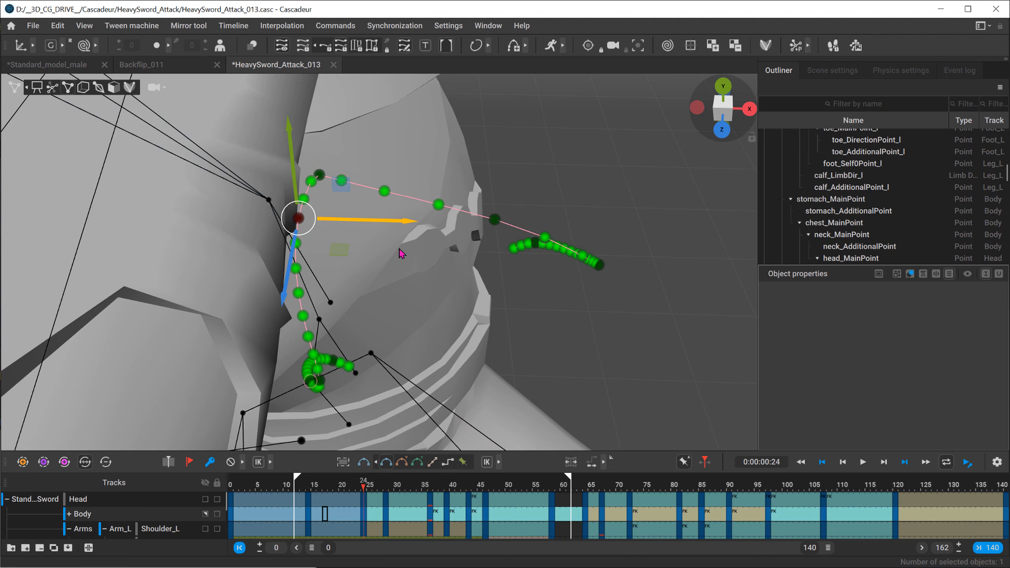
alt+drag(398, 249, 419, 290)
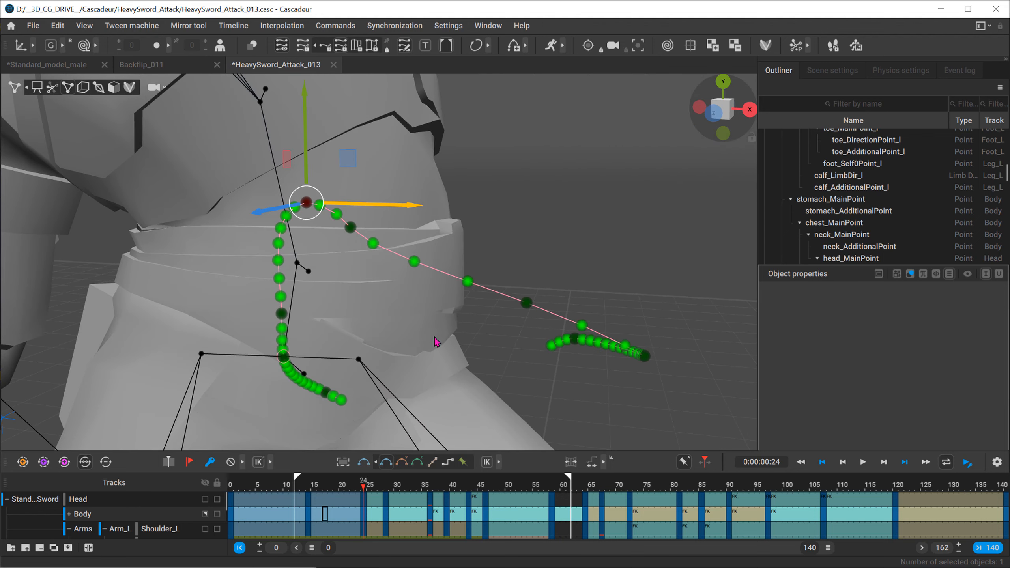
key(ctrl+z)
key(ctrl+z)
key(ctrl+z)
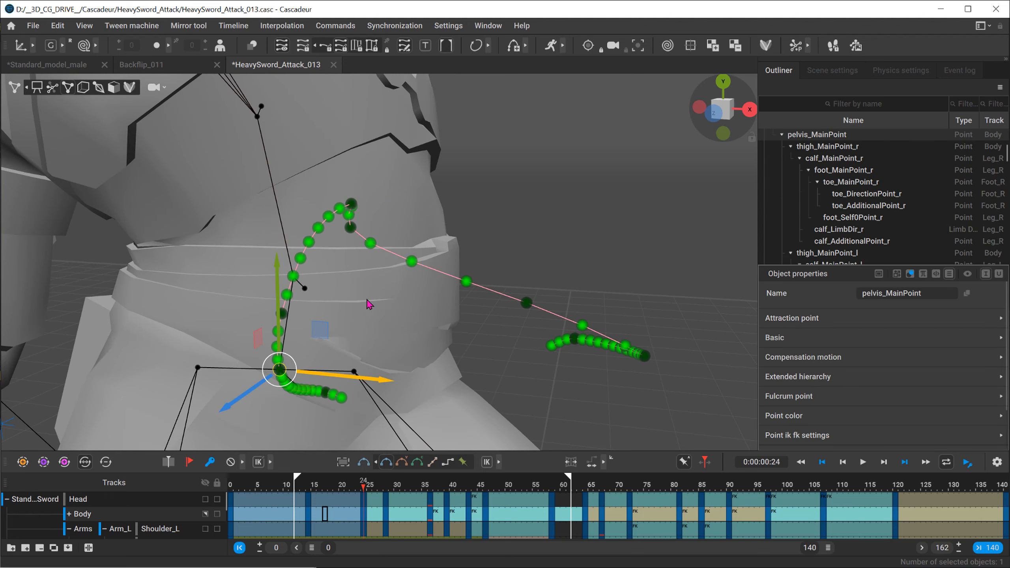
Step: Examine the editable pelvis_MainPoint trajectory at frame 24 from several angles
alt+drag(343, 274, 322, 251)
scroll(380, 285, down, 2)
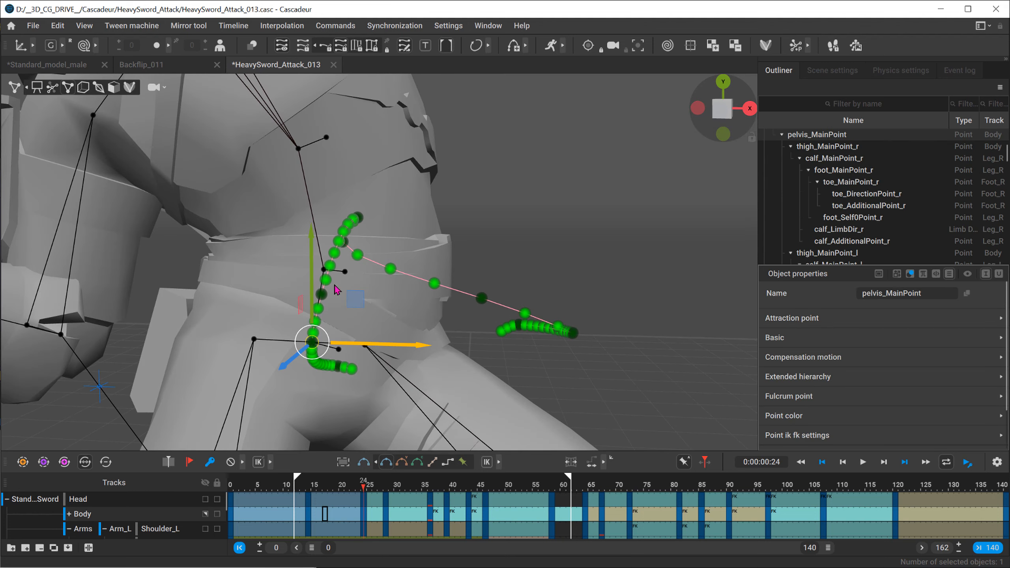
alt+drag(399, 297, 372, 421)
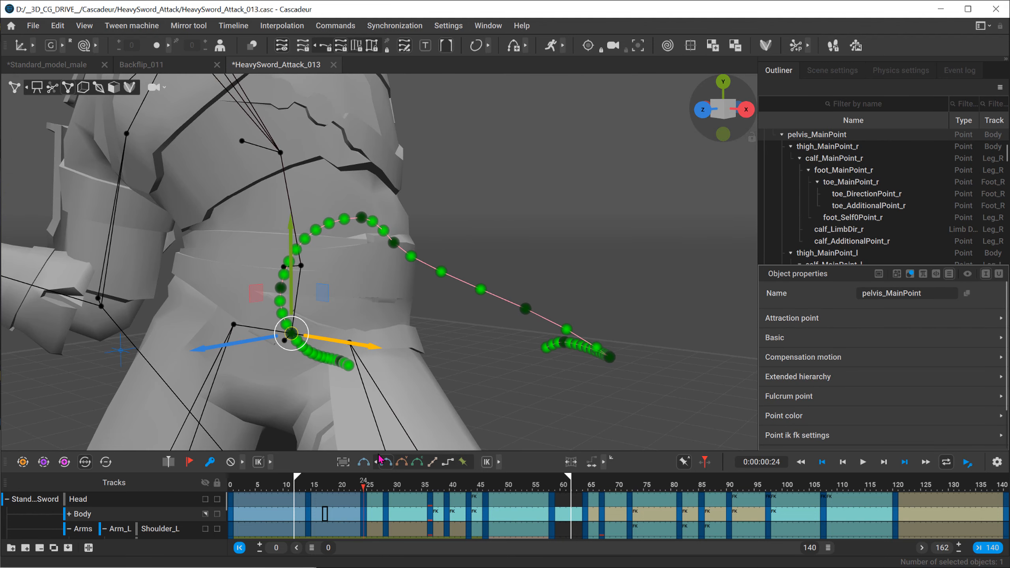
drag(331, 484, 363, 475)
alt+drag(334, 368, 459, 342)
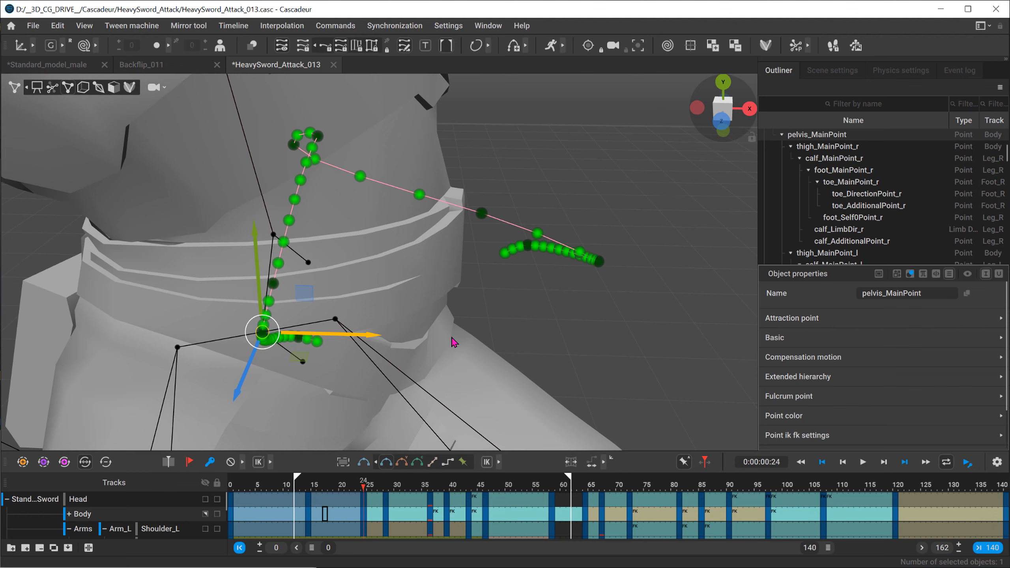
Step: Select the sword's controller at frame 25 and display connecting lines between its points' trajectories
alt+drag(460, 255, 91, 343)
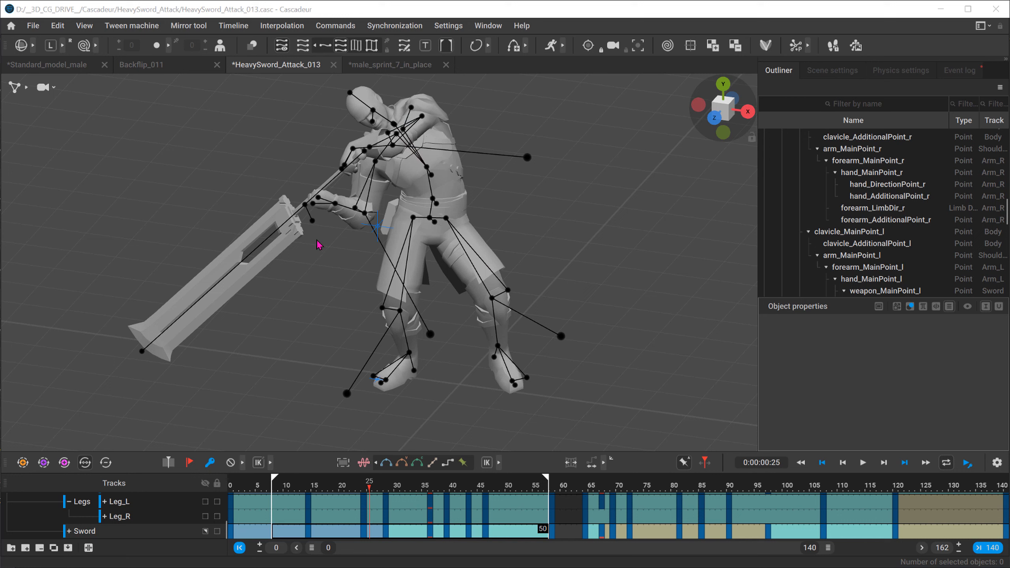
click(305, 206)
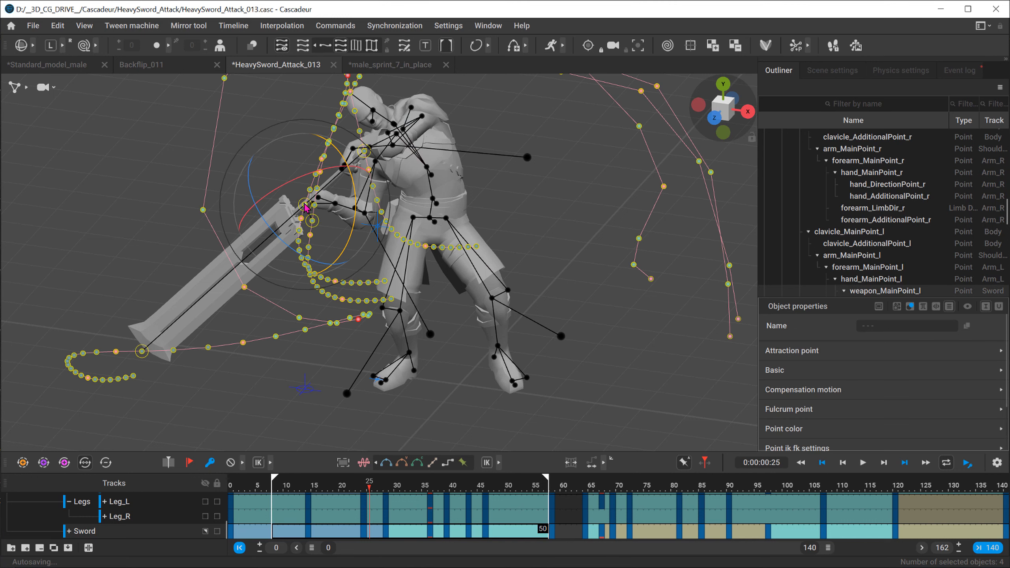
click(372, 46)
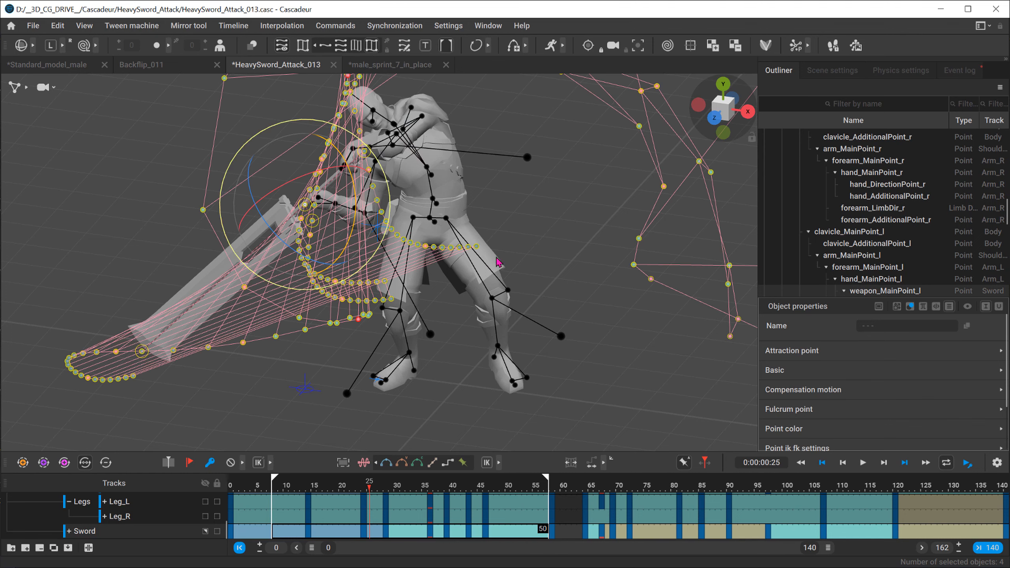
Step: Examine the sword's connected trajectories around the character from several angles and distances
scroll(318, 254, down, 5)
alt+drag(318, 254, 359, 205)
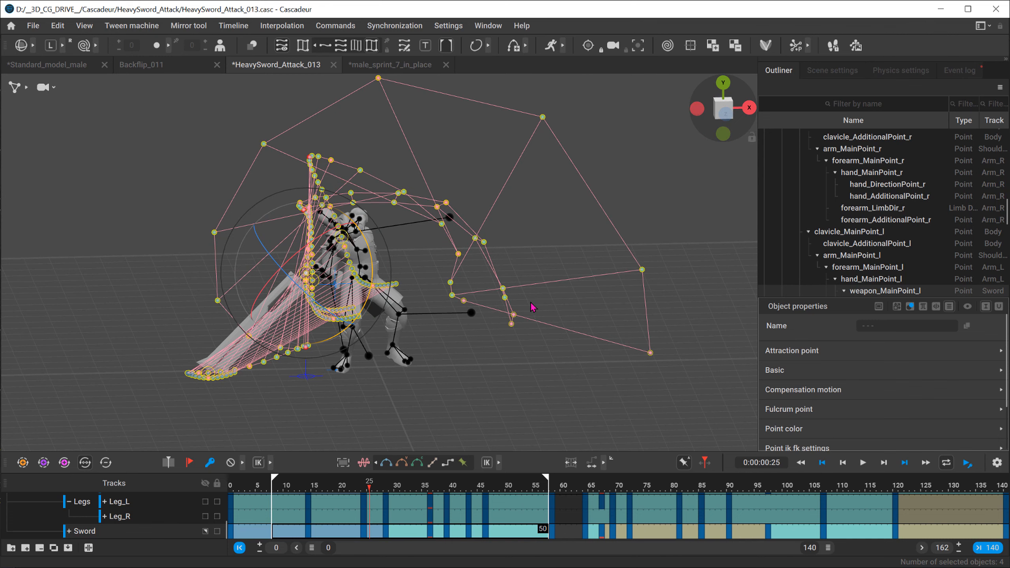
mouse_move(521, 229)
alt+mouse_down()
mouse_move(146, 214)
mouse_move(528, 239)
alt+mouse_up()
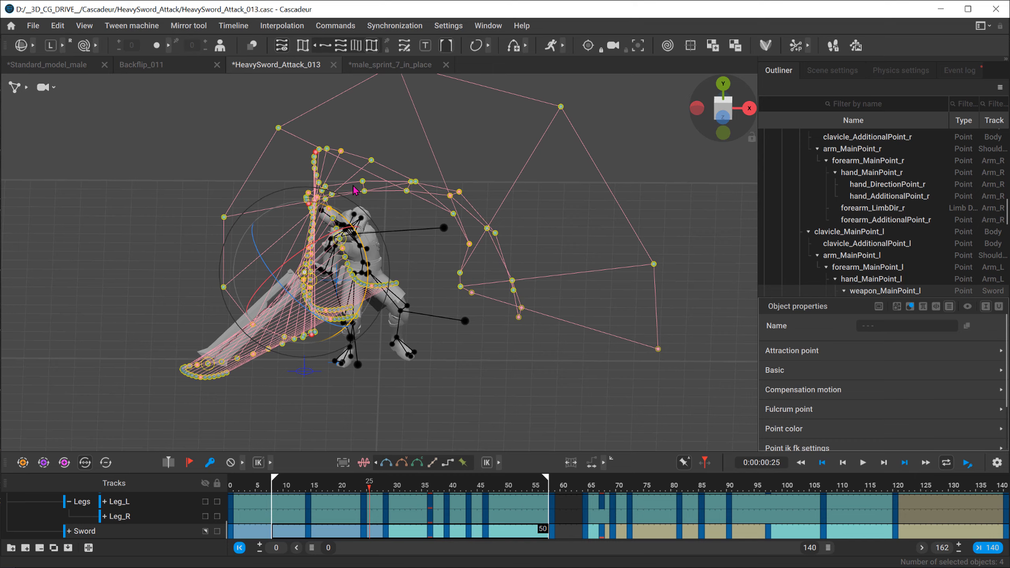
alt+drag(252, 314, 235, 280)
alt+right_drag(234, 280, 202, 218)
alt+middle_drag(153, 253, 495, 198)
alt+right_drag(495, 199, 336, 226)
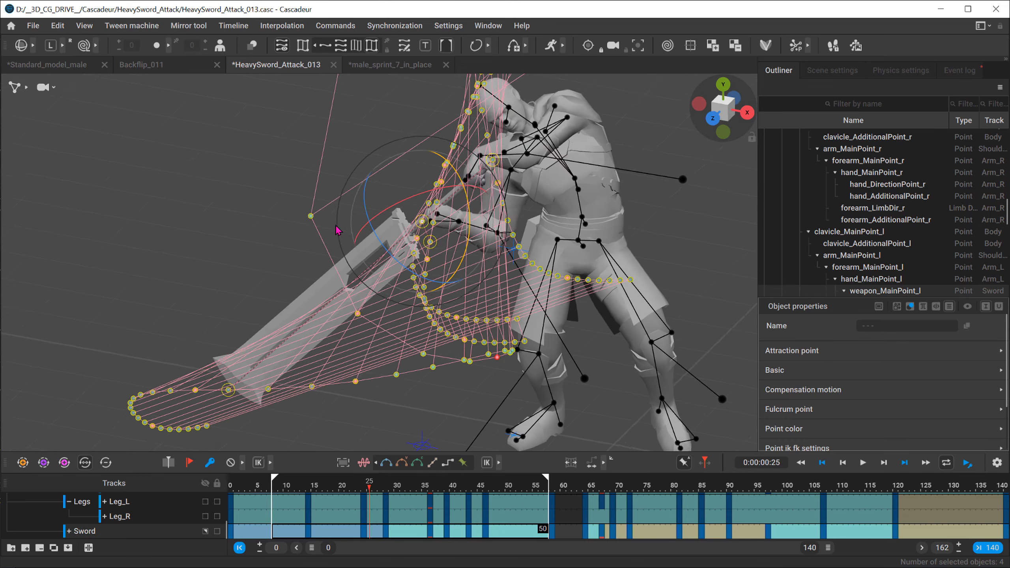
alt+drag(336, 226, 387, 190)
alt+right_drag(281, 200, 282, 229)
alt+drag(282, 229, 331, 181)
alt+middle_drag(331, 181, 281, 238)
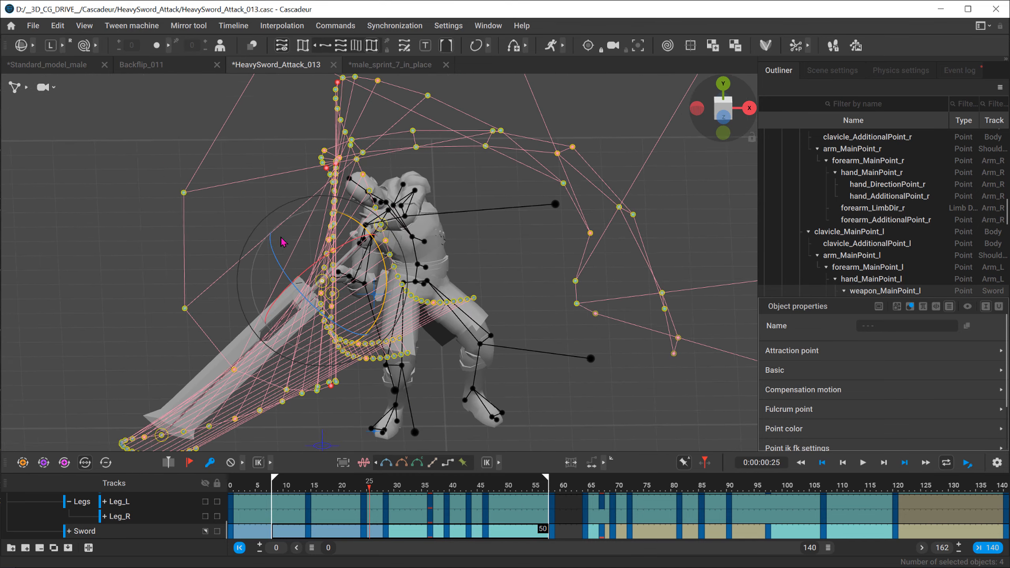
alt+right_drag(281, 238, 281, 261)
alt+drag(281, 261, 421, 203)
alt+middle_drag(421, 203, 391, 225)
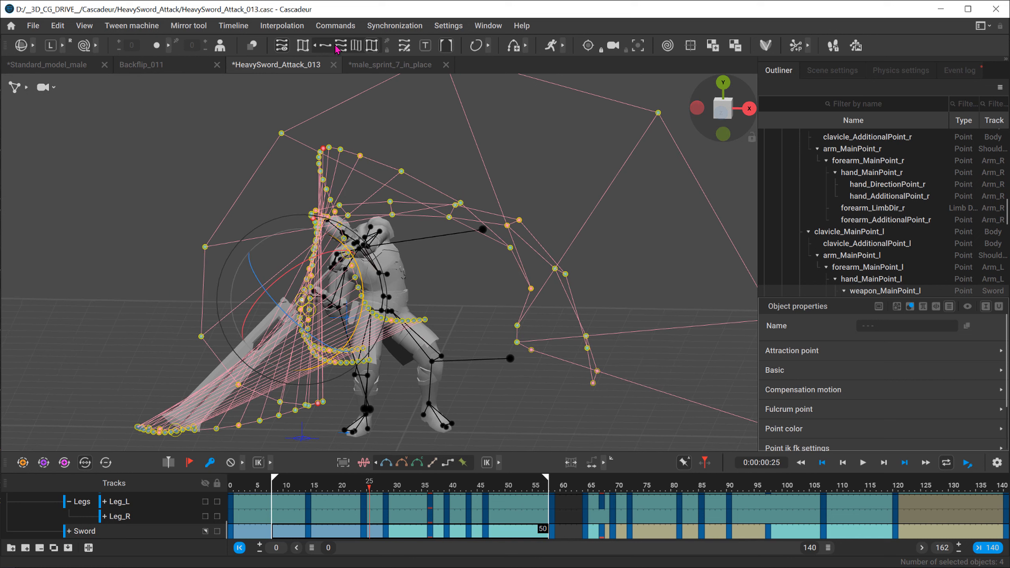
Step: Switch the sword from translation to rotation trajectories and limit the display to parent trajectories
click(427, 47)
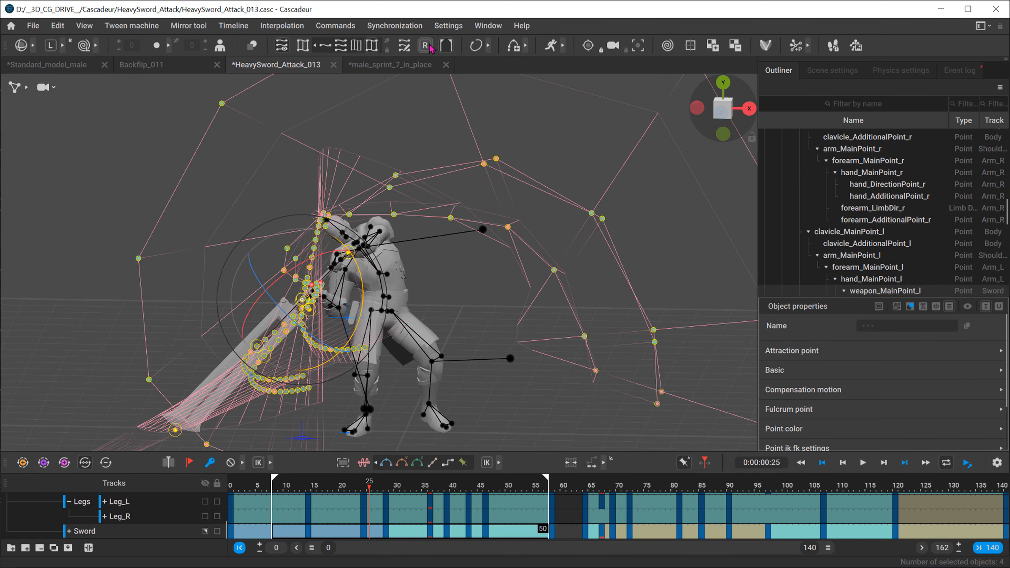
scroll(426, 248, down, 4)
alt+drag(465, 196, 550, 234)
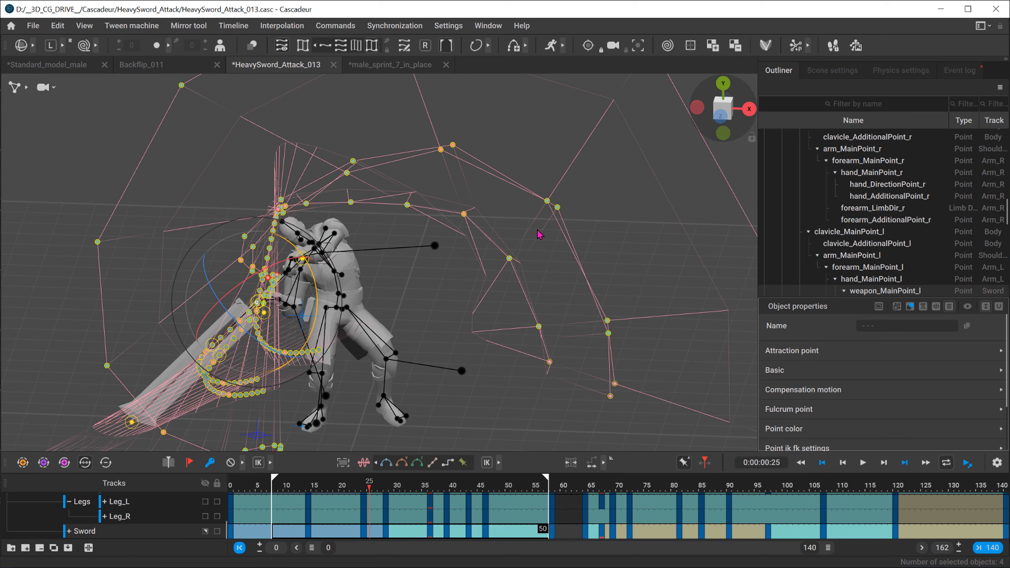
click(325, 46)
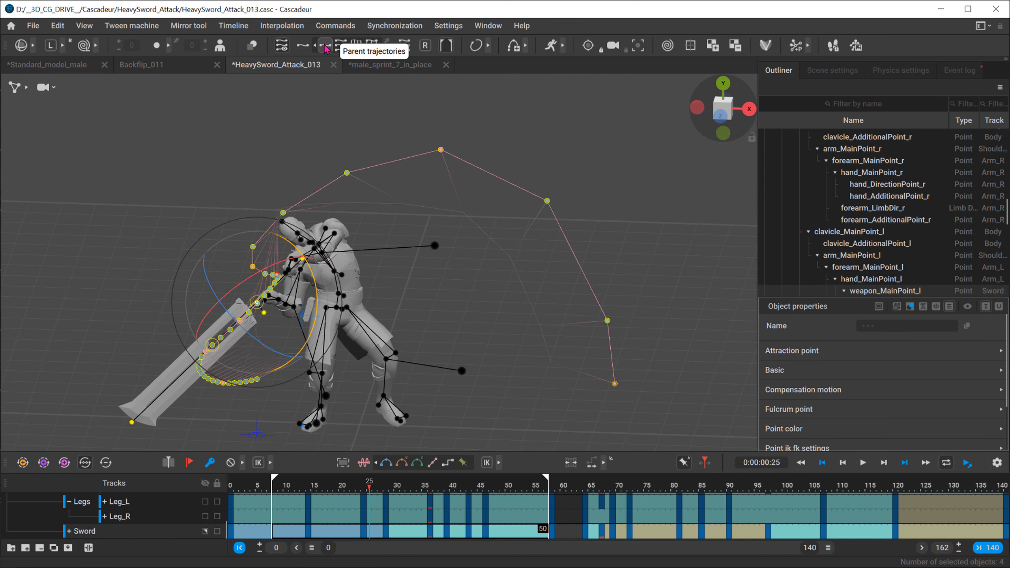
alt+middle_drag(375, 328, 394, 302)
alt+right_drag(396, 305, 570, 319)
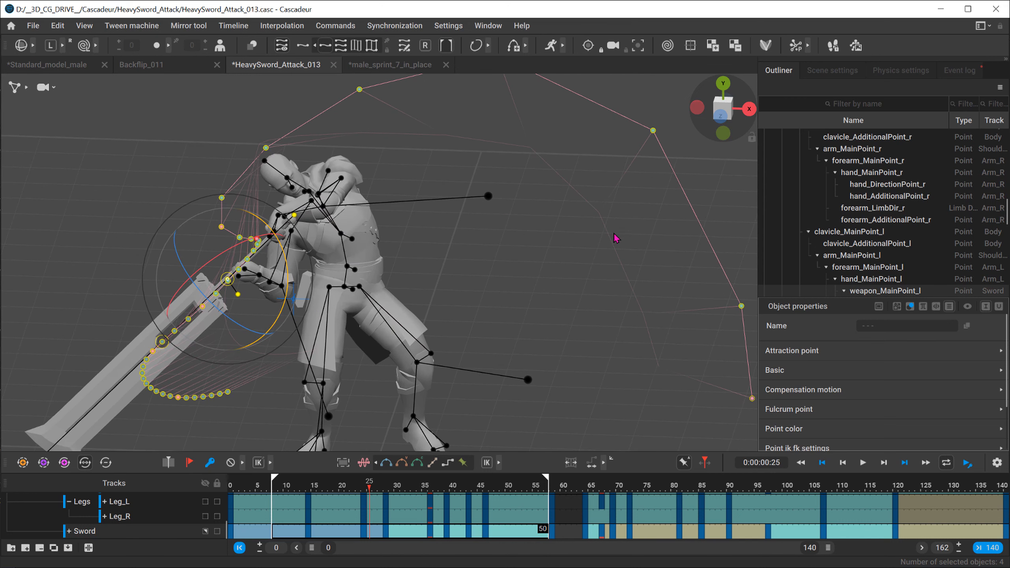
alt+right_drag(130, 312, 446, 307)
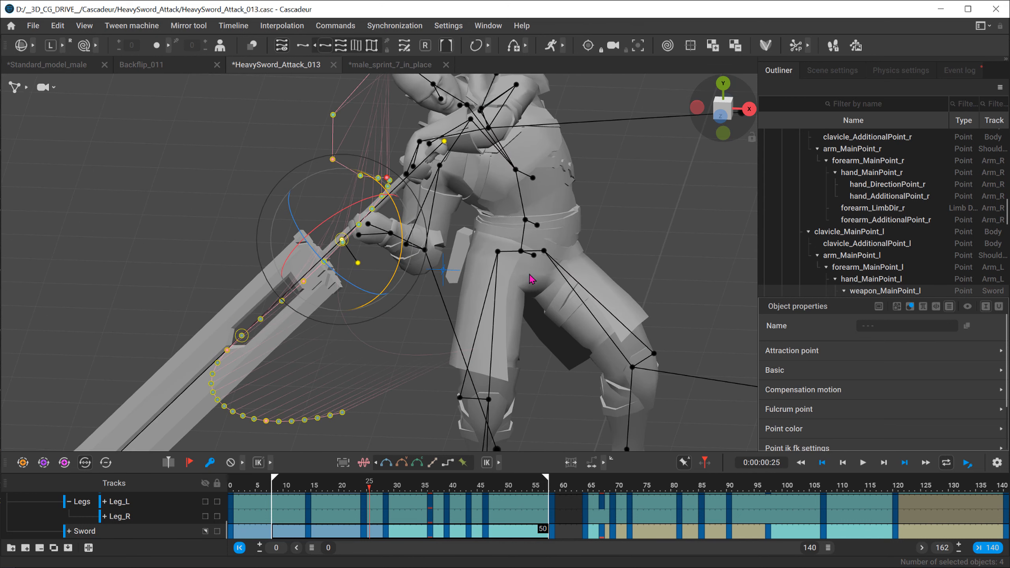
scroll(400, 255, down, 6)
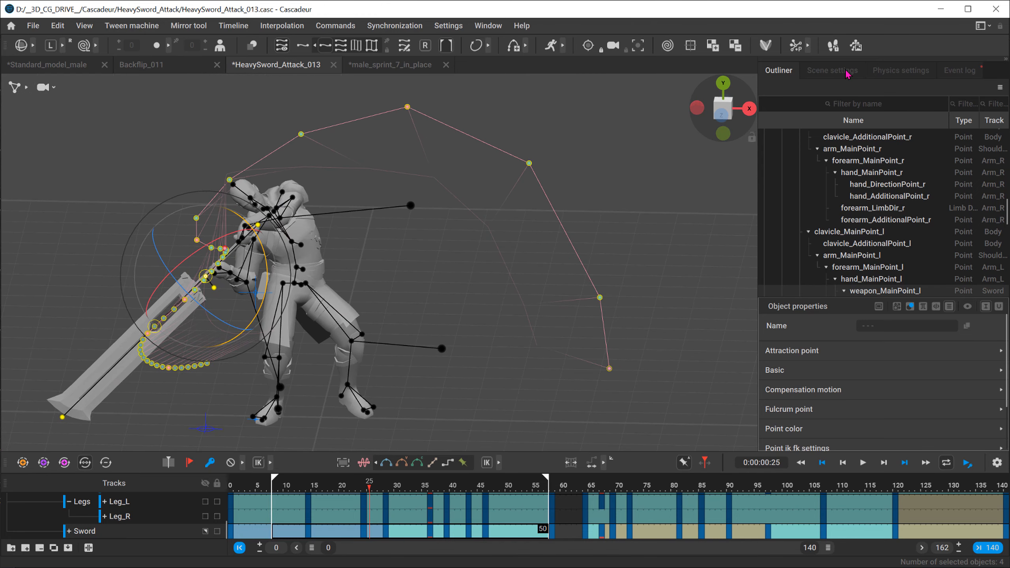
Step: Show the trajectory options in the scene settings, including rotated axis, rotation plane and rotator scale
click(841, 72)
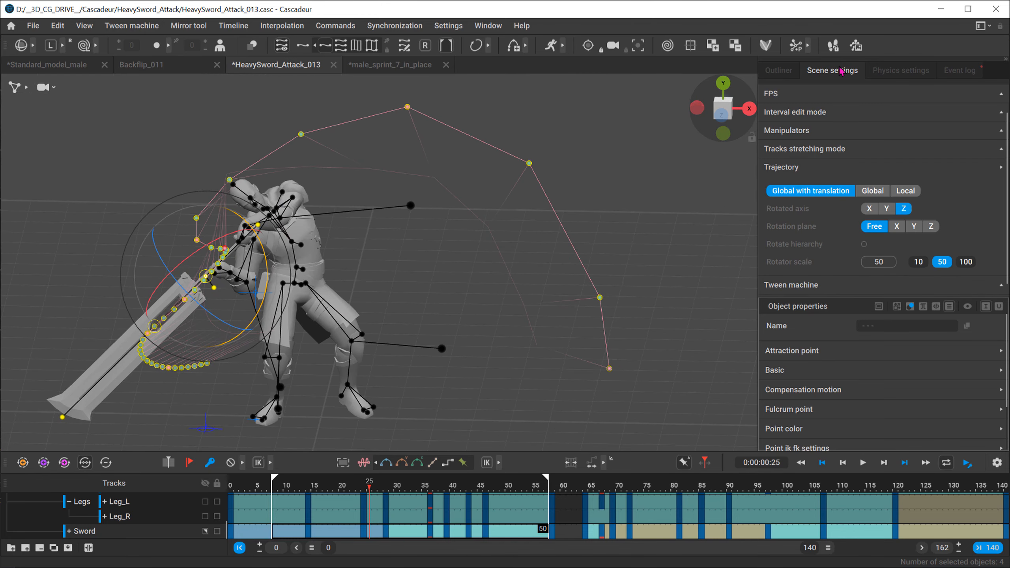
click(779, 168)
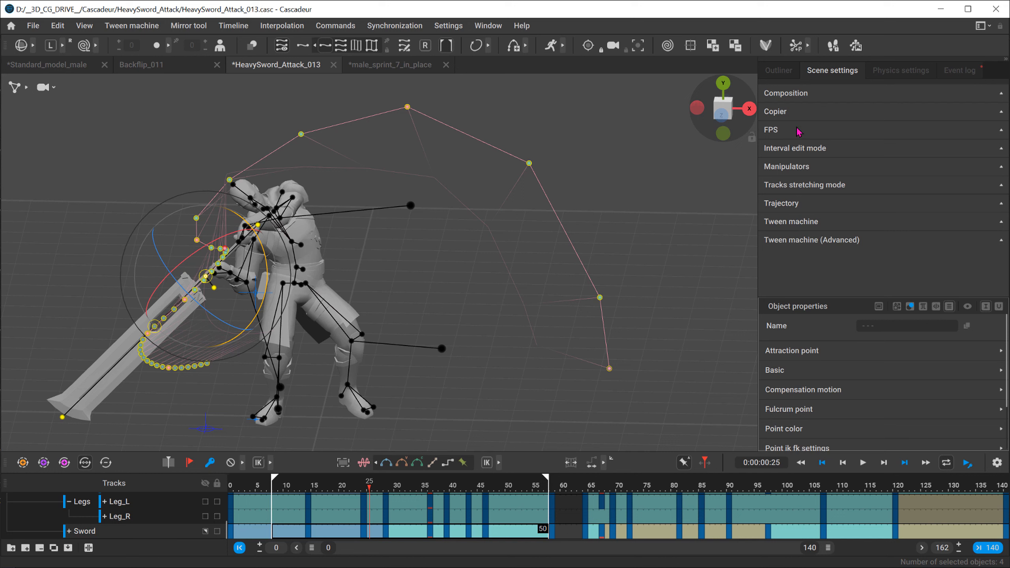
click(790, 204)
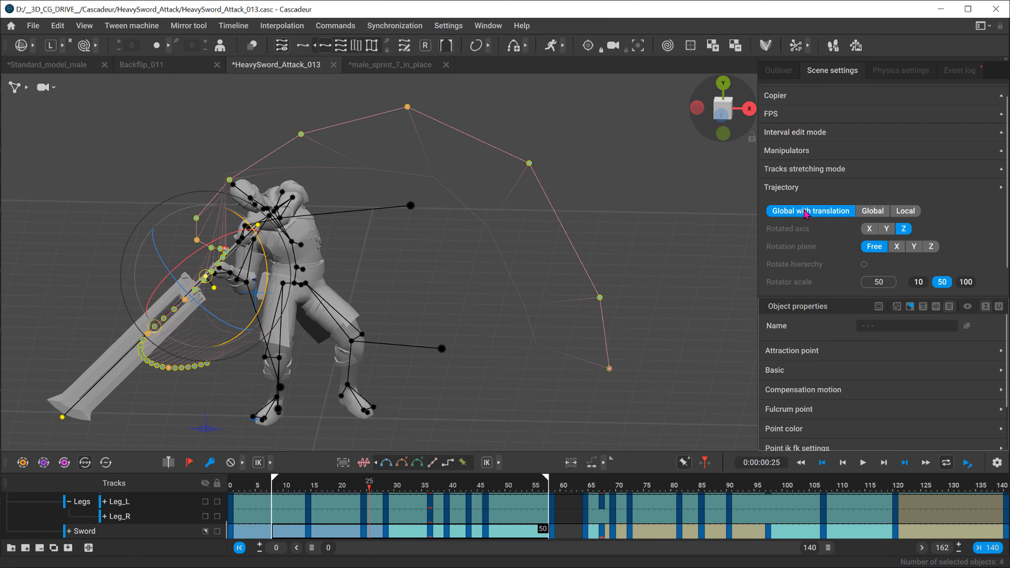
key(f)
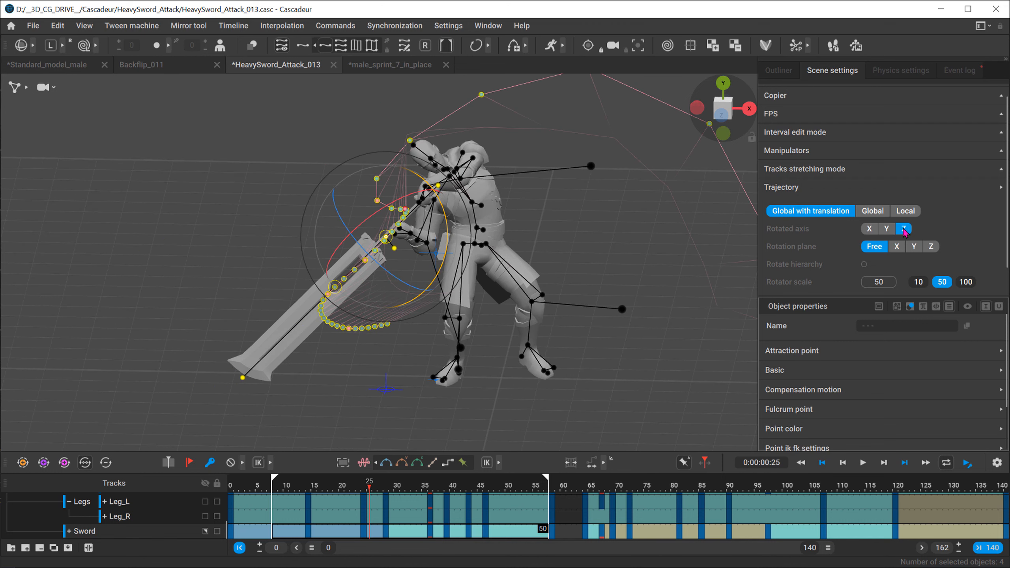
alt+middle_drag(503, 158, 394, 175)
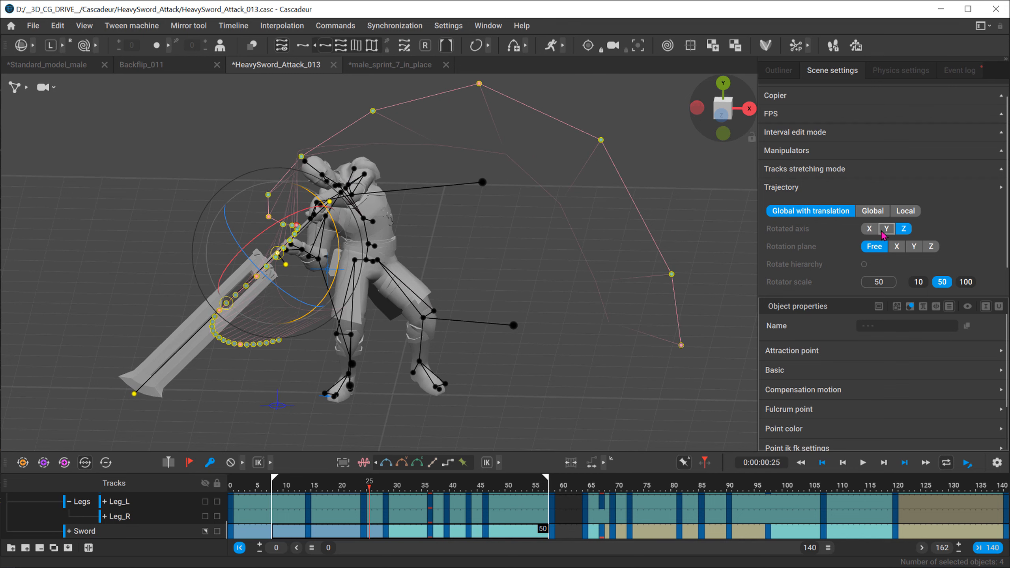
Step: Check the sword's local axes with the move manipulator, face its trajectory from the front, and go to frame 43
key(e)
key(e)
alt+drag(191, 311, 215, 314)
key(w)
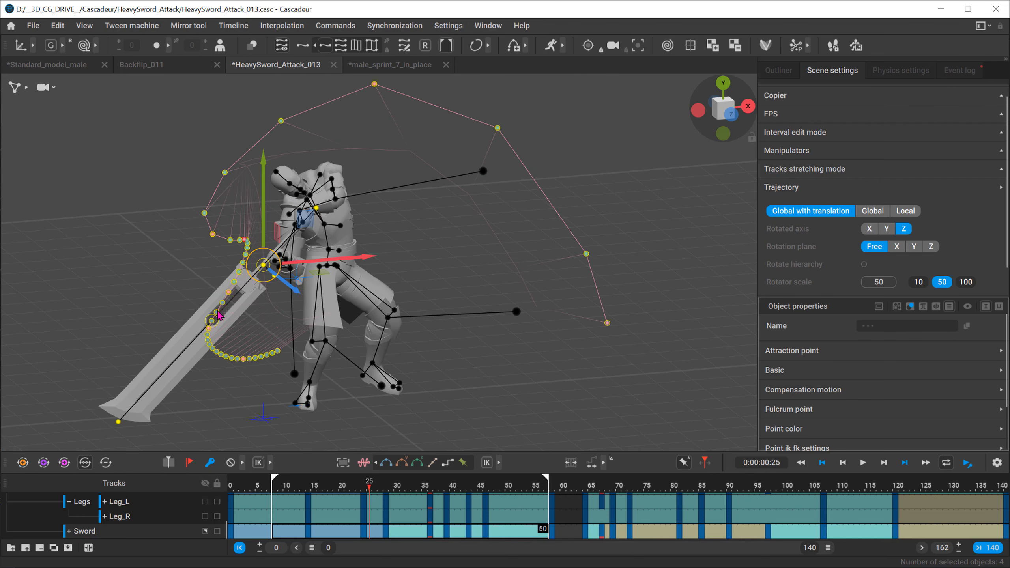
key(w)
alt+middle_drag(244, 330, 281, 254)
scroll(282, 252, up, 2)
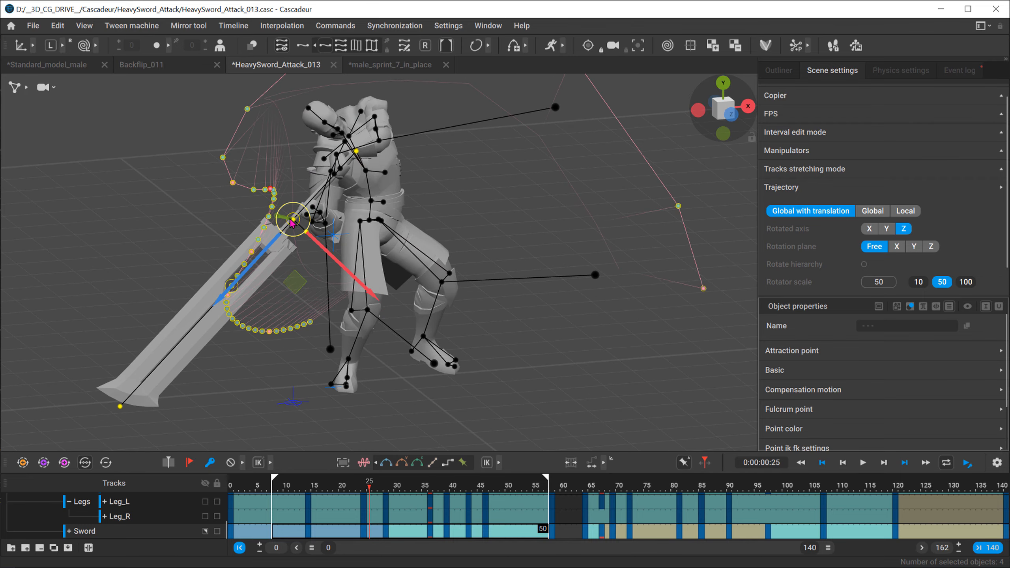
alt+drag(416, 254, 351, 192)
click(706, 112)
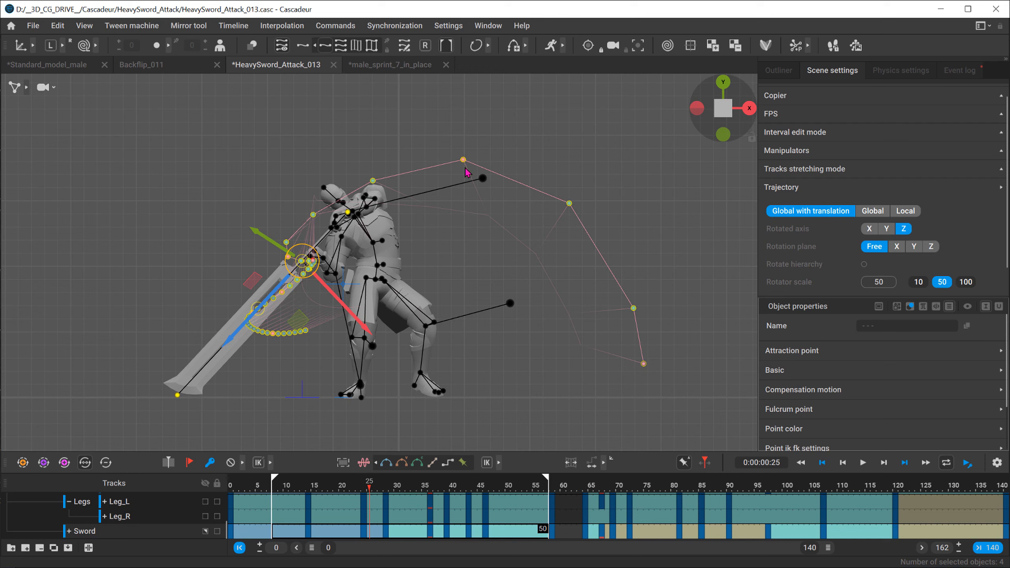
mouse_move(467, 482)
mouse_down()
mouse_move(453, 479)
mouse_move(469, 470)
mouse_up()
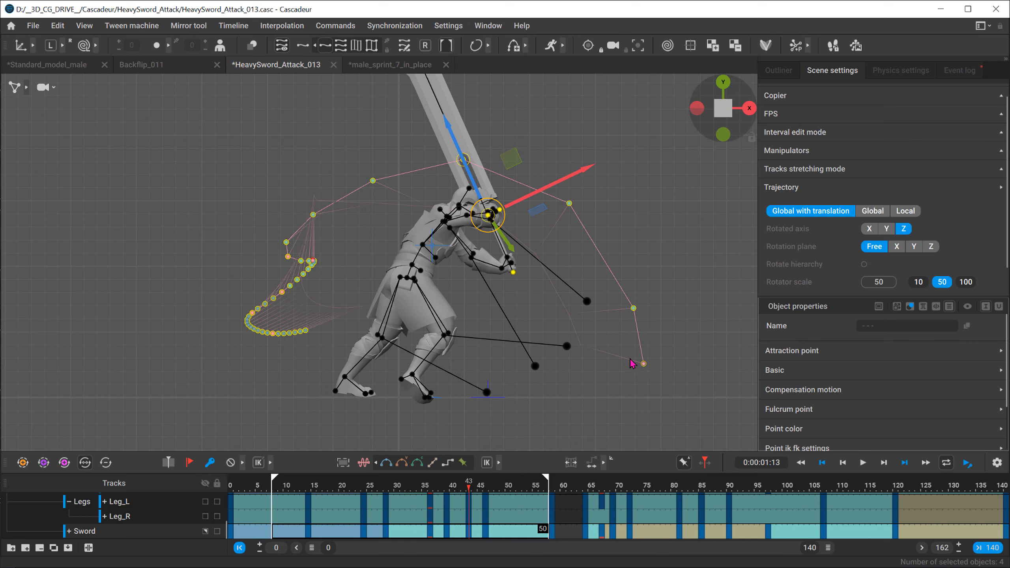
Step: Try rotating the sword at frame 43 to see its effect on the trajectory, and undo the rotation
key(e)
drag(559, 211, 543, 260)
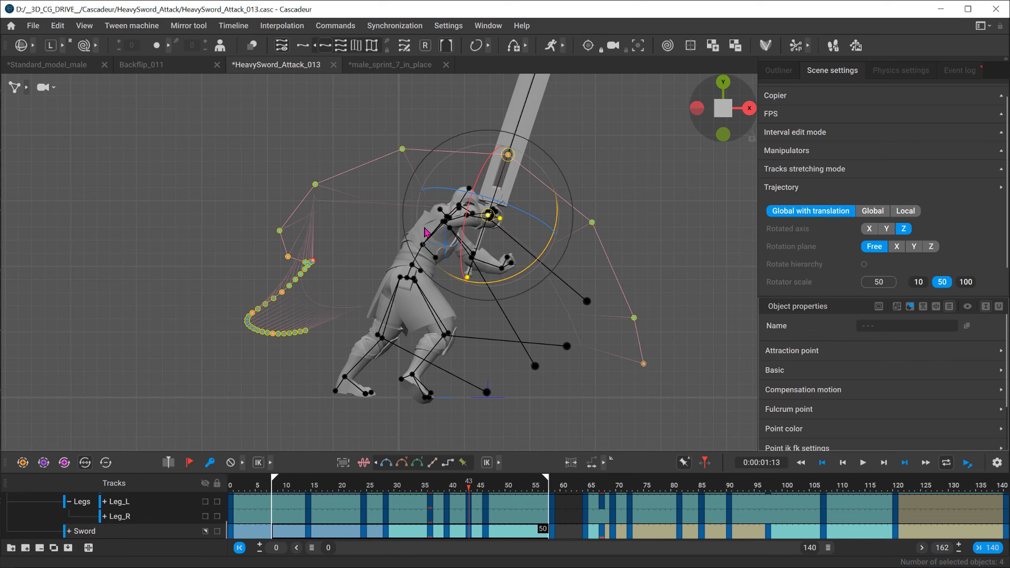
key(ctrl+z)
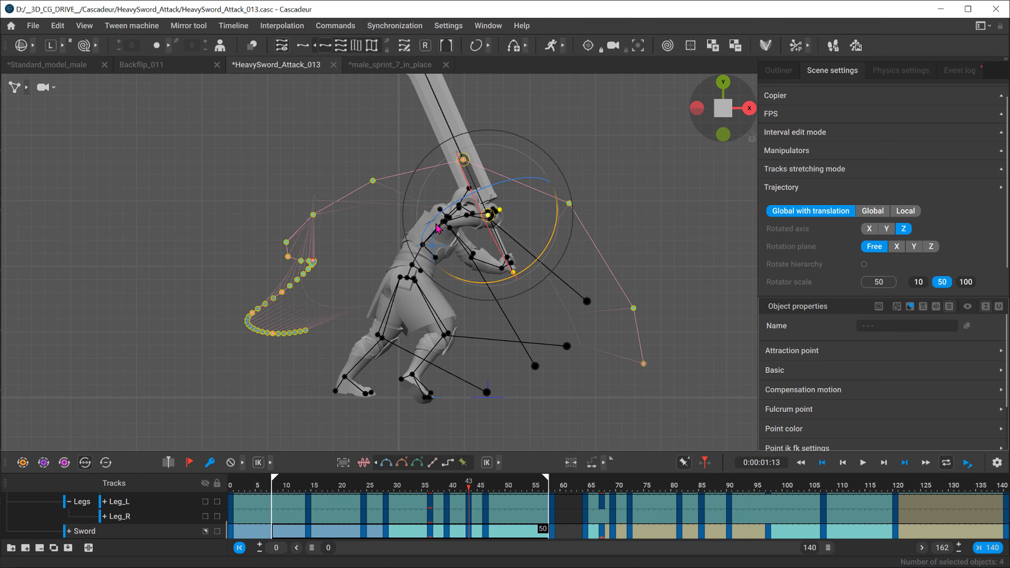
Step: Compare the sword's local axes with its Z-axis rotation trajectory at frame 43 from several angles
middle_drag(462, 183, 505, 303)
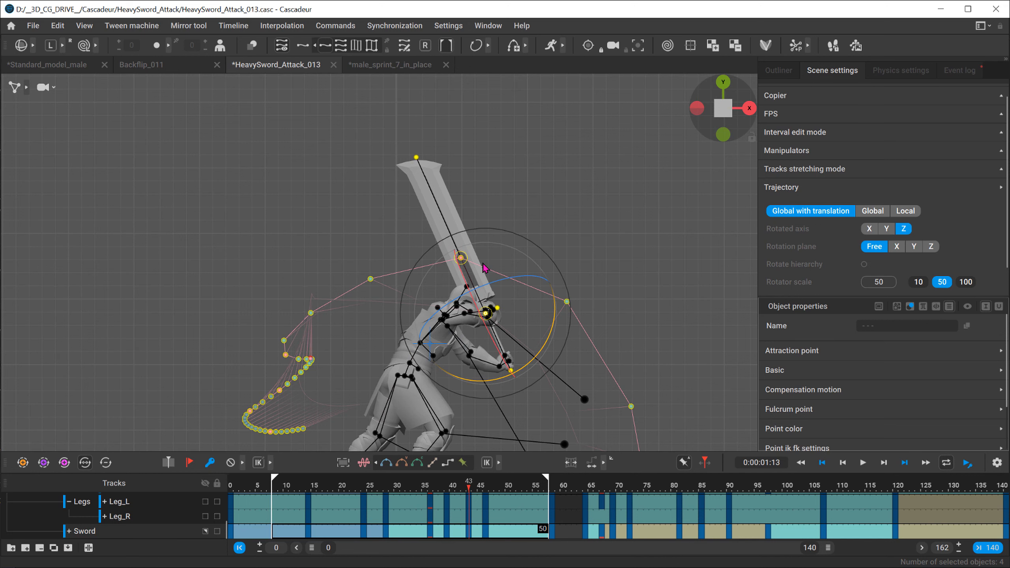
middle_drag(453, 273, 416, 230)
key(e)
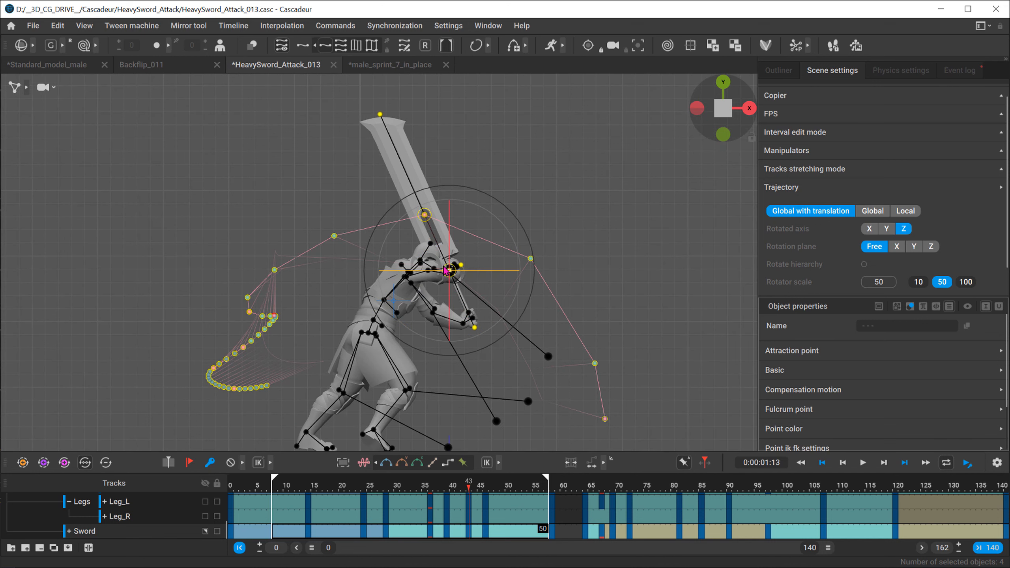
key(w)
key(q)
alt+drag(436, 241, 394, 300)
alt+middle_drag(394, 300, 462, 275)
alt+middle_drag(512, 247, 409, 278)
alt+right_drag(409, 278, 601, 296)
alt+drag(493, 228, 400, 209)
alt+drag(593, 251, 567, 134)
alt+drag(449, 213, 444, 245)
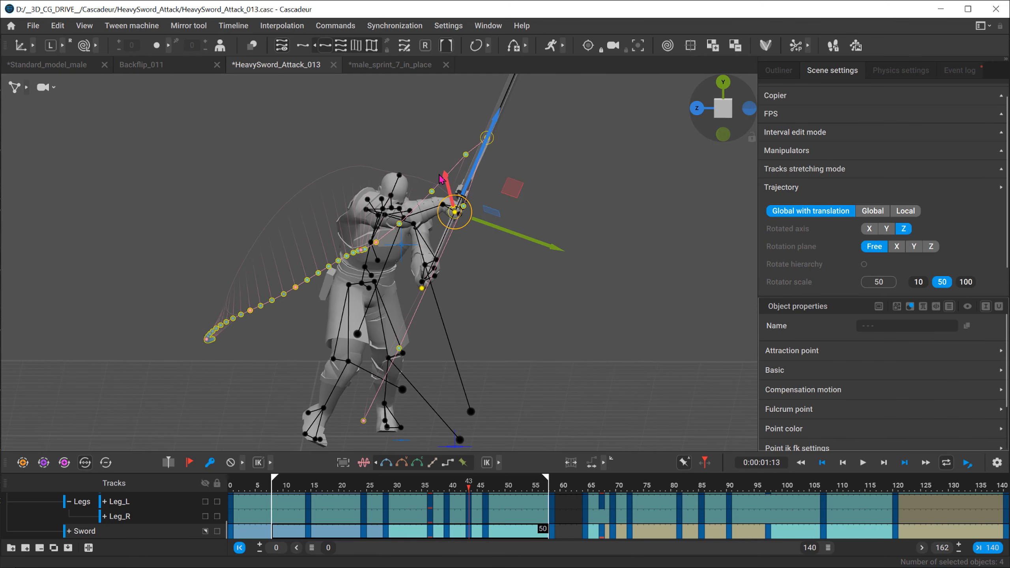
Step: Set the rotated axis of the sword's rotation trajectory to X
click(867, 228)
mouse_move(534, 219)
alt+mouse_down()
mouse_move(514, 216)
mouse_move(532, 225)
alt+mouse_up()
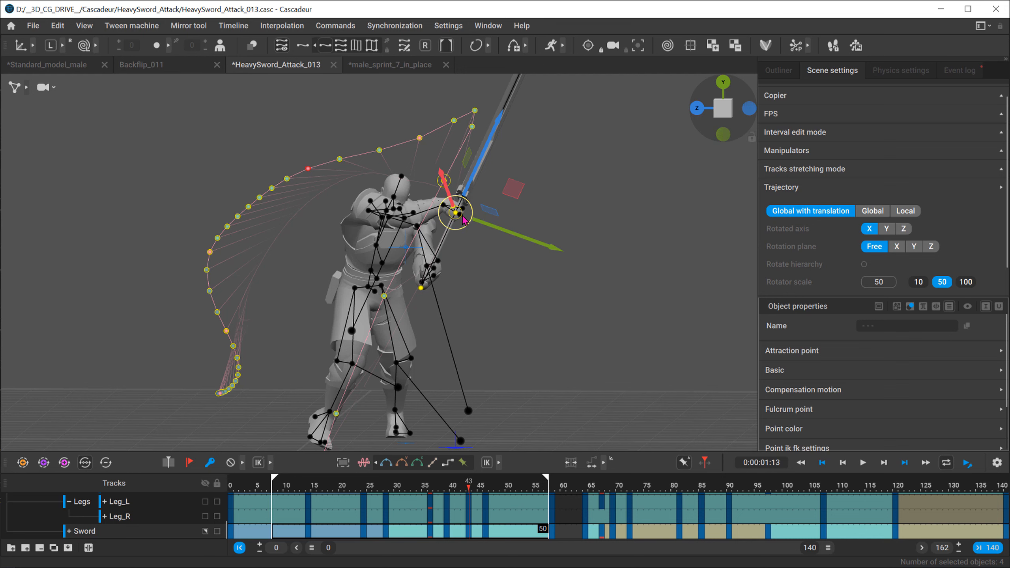
alt+drag(499, 194, 509, 189)
alt+drag(454, 218, 493, 293)
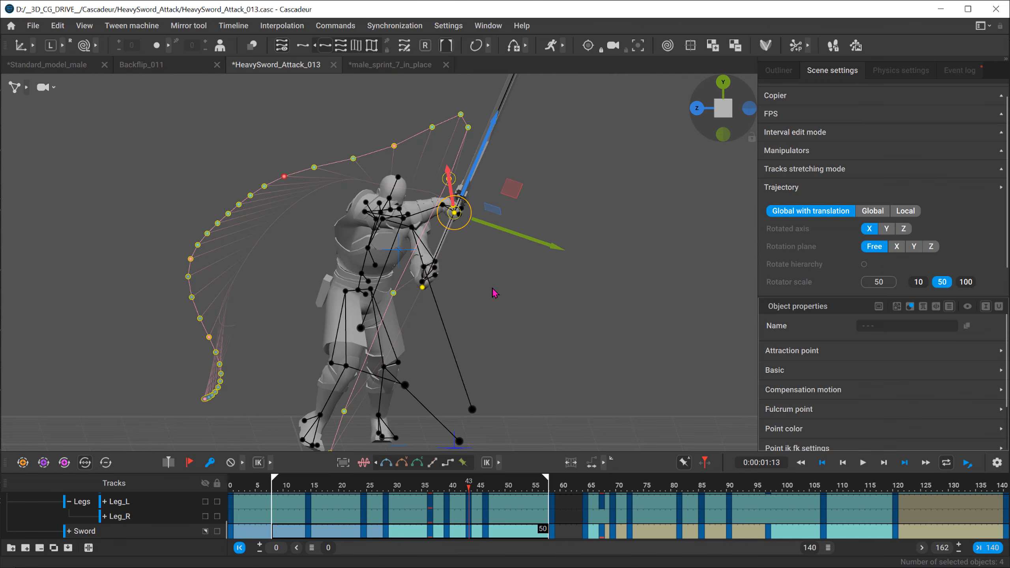
Step: Examine the sword's X-axis rotation trajectory with the rotation manipulator from several angles, including from above
key(e)
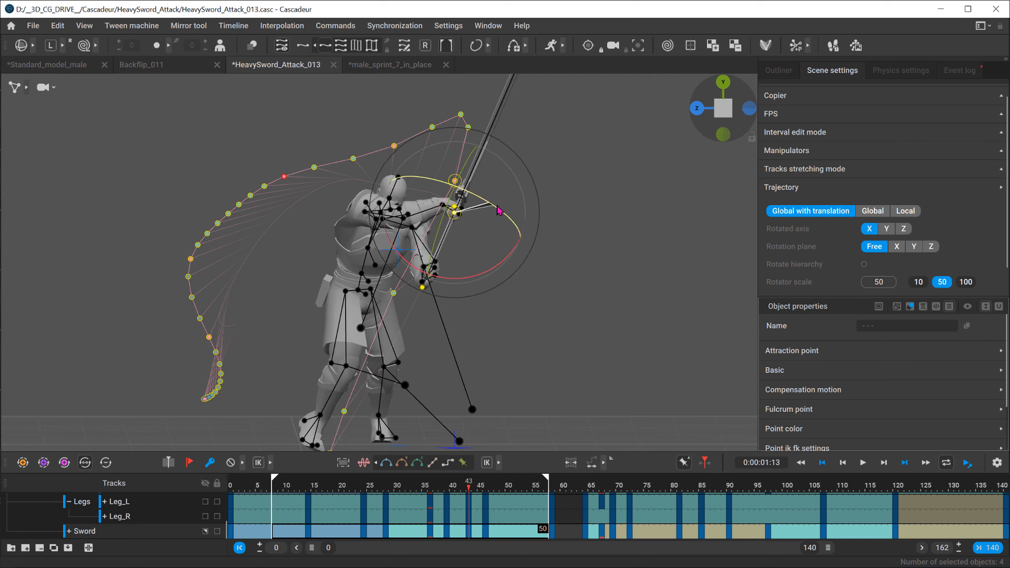
drag(503, 211, 403, 213)
alt+middle_drag(402, 214, 379, 257)
alt+right_drag(379, 257, 561, 168)
alt+right_drag(514, 133, 421, 215)
alt+drag(422, 215, 480, 264)
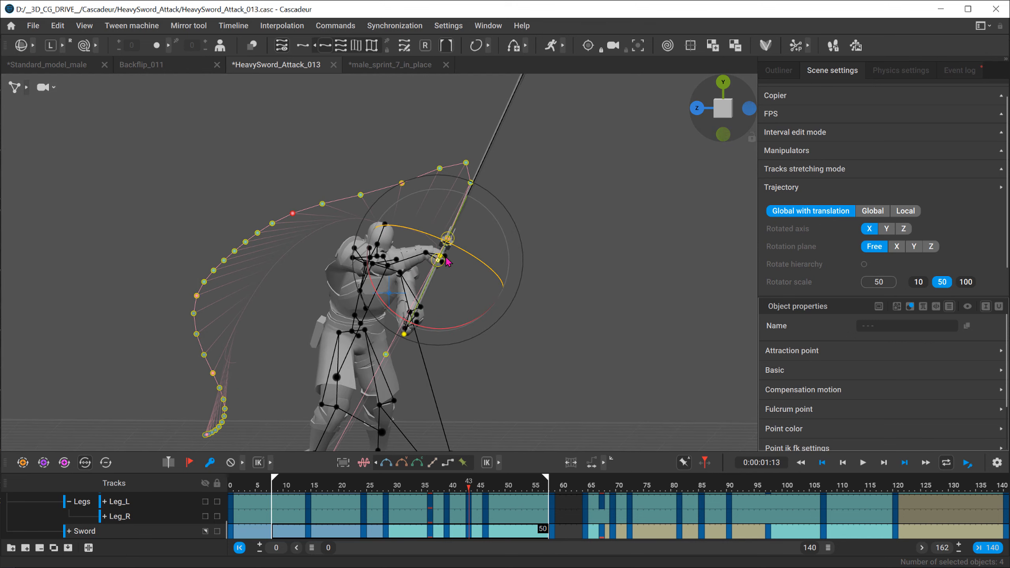
alt+drag(342, 232, 493, 242)
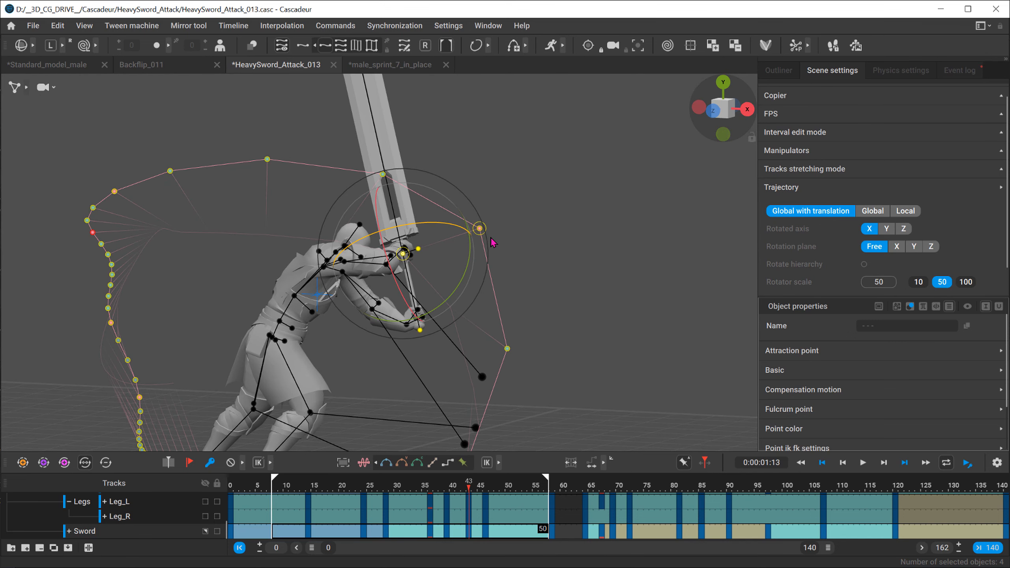
click(723, 84)
key(f)
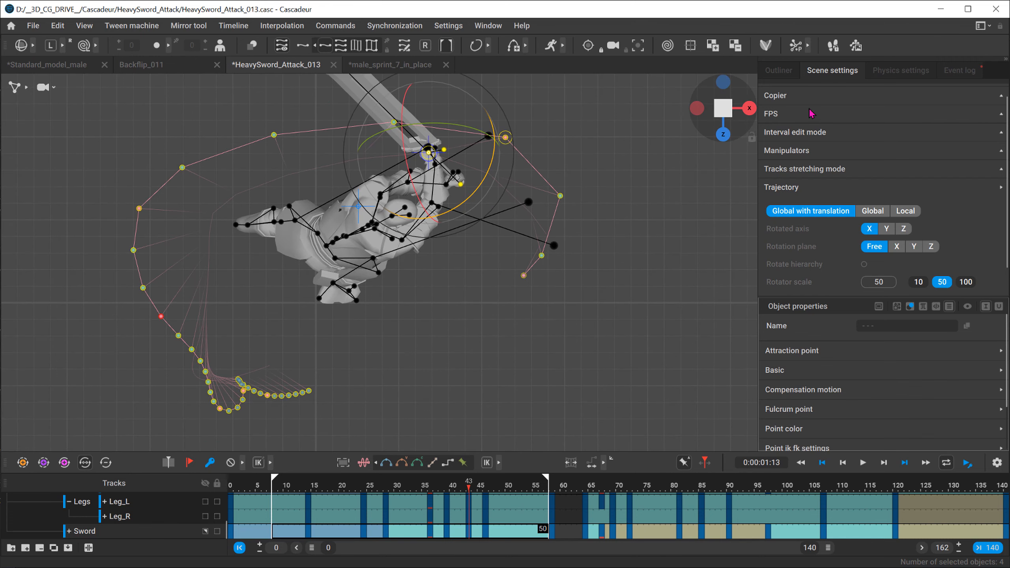
click(750, 108)
click(723, 83)
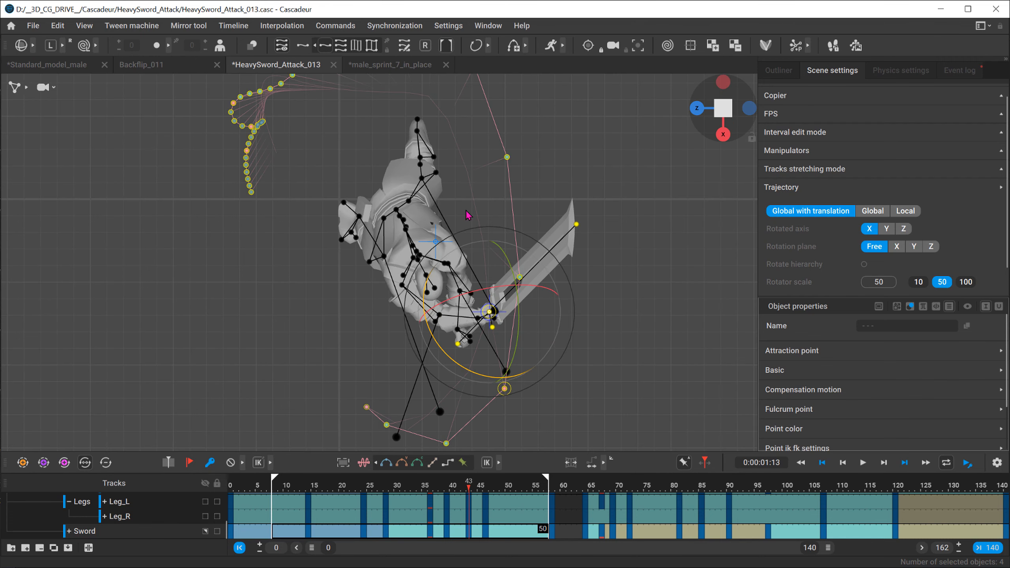
Step: Set the rotated axis of the sword's rotation trajectory to Y
middle_drag(467, 215, 465, 299)
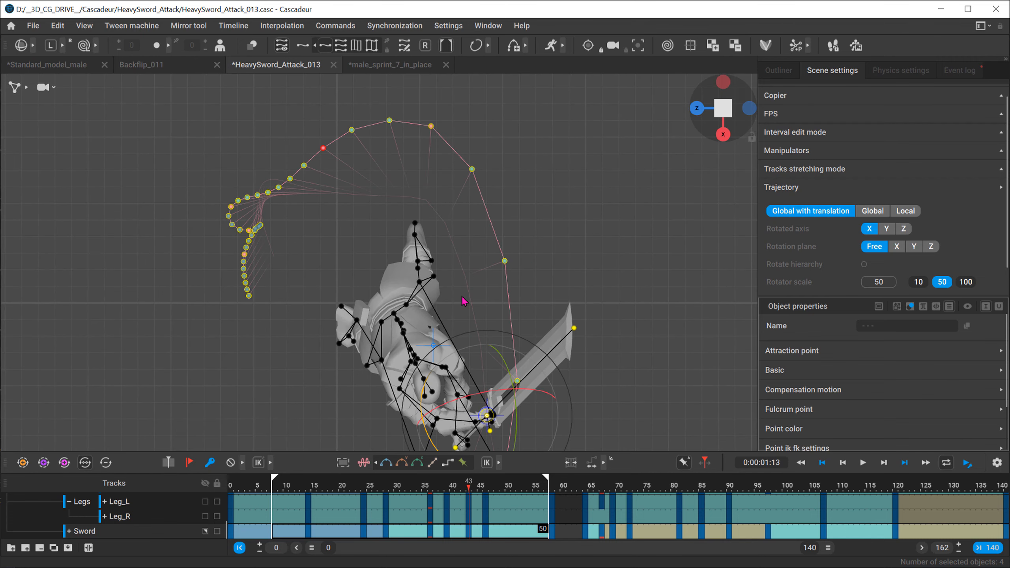
click(887, 230)
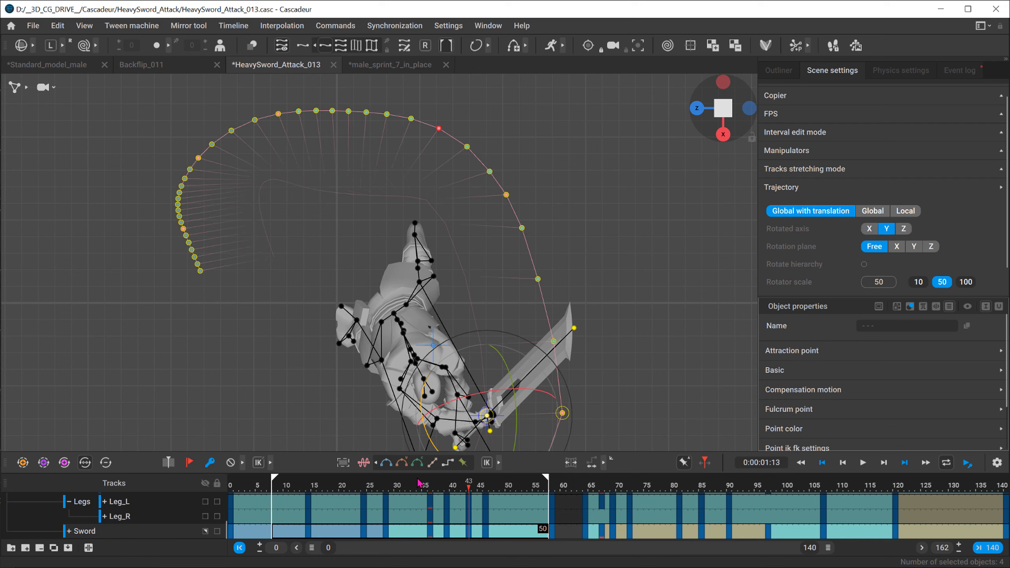
Step: Scrub through the sword swing around frames 31 and 32 to examine its Y-axis rotation trajectory from above
click(475, 485)
drag(475, 485, 403, 478)
scroll(350, 130, up, 3)
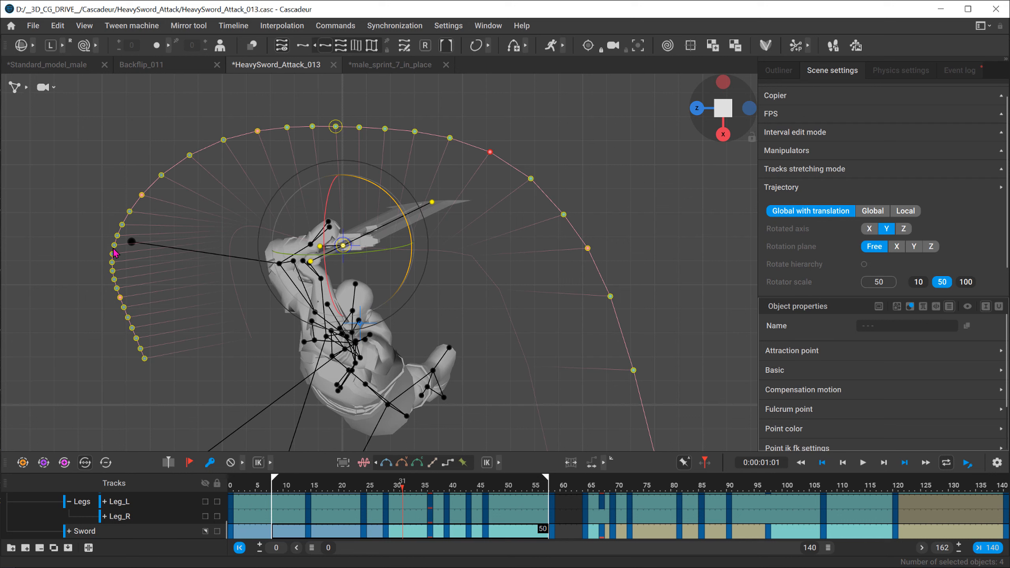
click(477, 227)
key(ctrl+z)
drag(366, 489, 436, 489)
drag(442, 451, 410, 454)
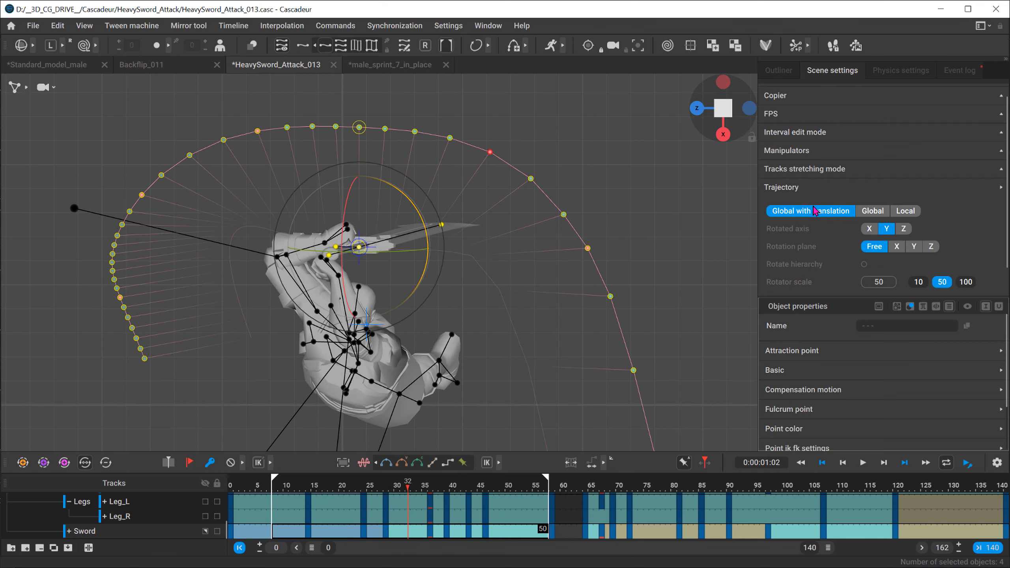
Step: Switch the trajectory mode from Global with translation to Global, and view the sword's rotation trajectory up close
click(904, 213)
click(873, 211)
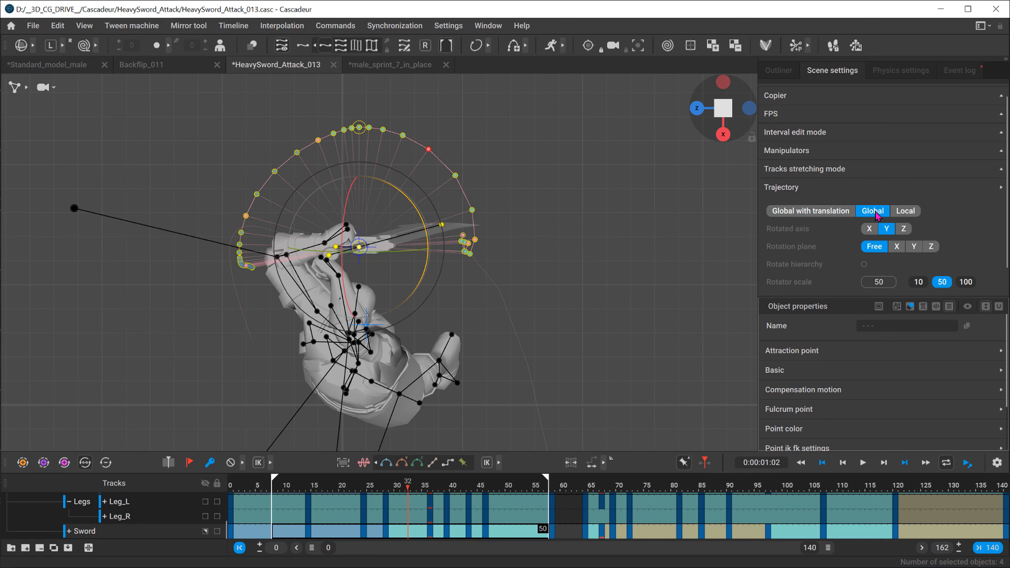
middle_drag(346, 209, 352, 254)
scroll(354, 259, up, 3)
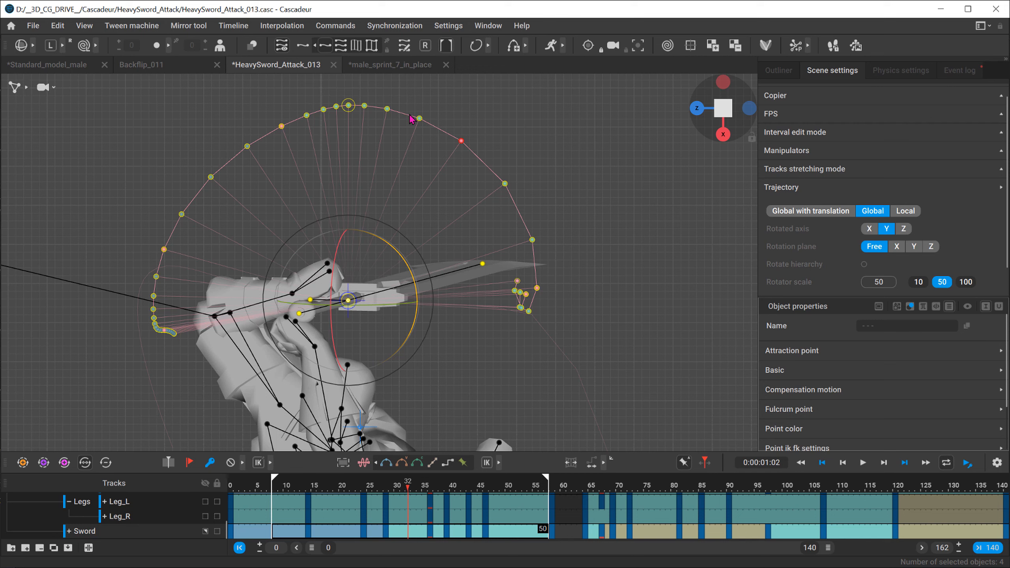
Step: Rotate the sword at frame 36 to shift its key along the global Y-axis trajectory, undoing the trial rotations
drag(426, 489, 434, 488)
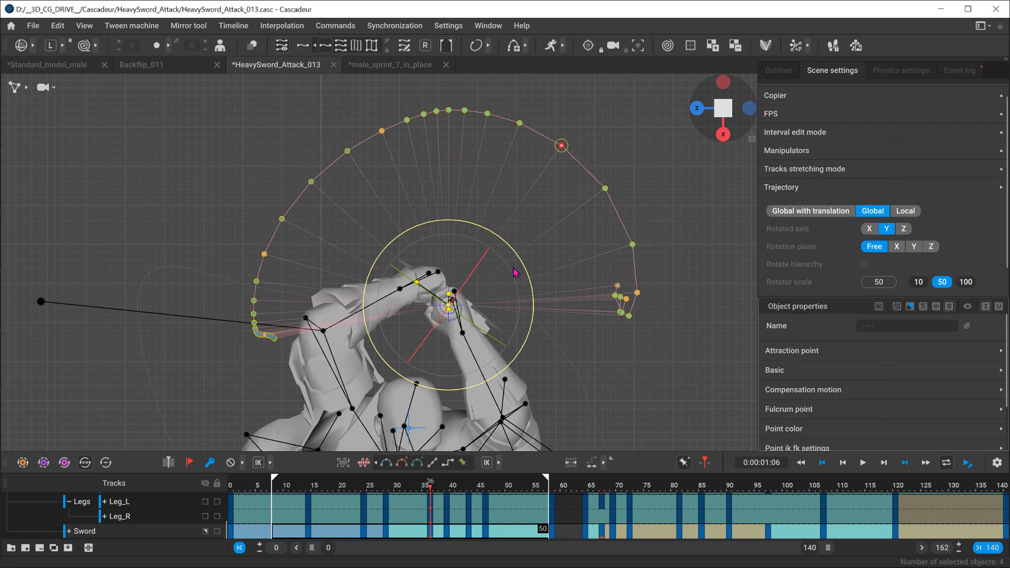
drag(522, 267, 494, 181)
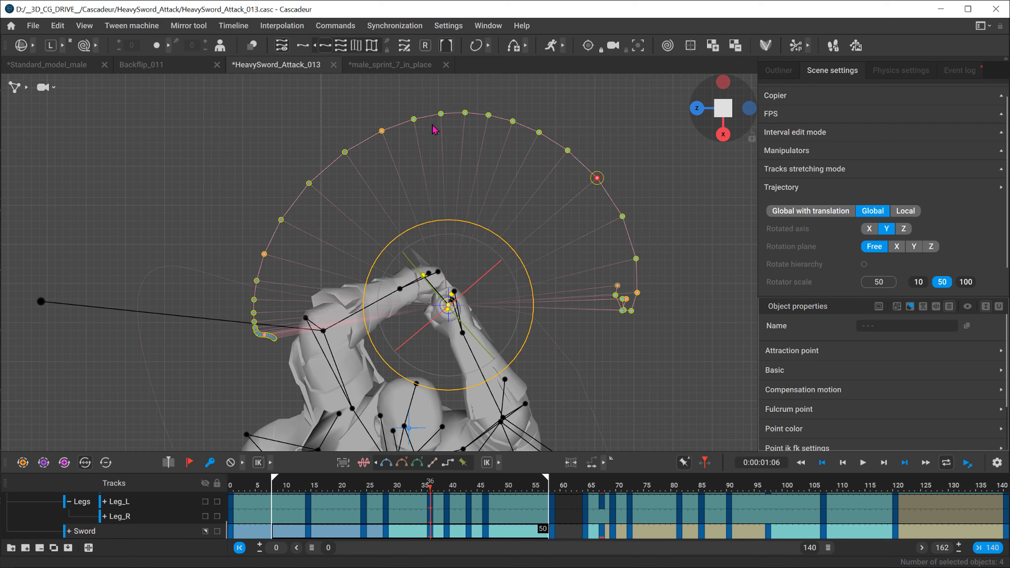
key(ctrl+z)
drag(510, 249, 497, 236)
key(ctrl+z)
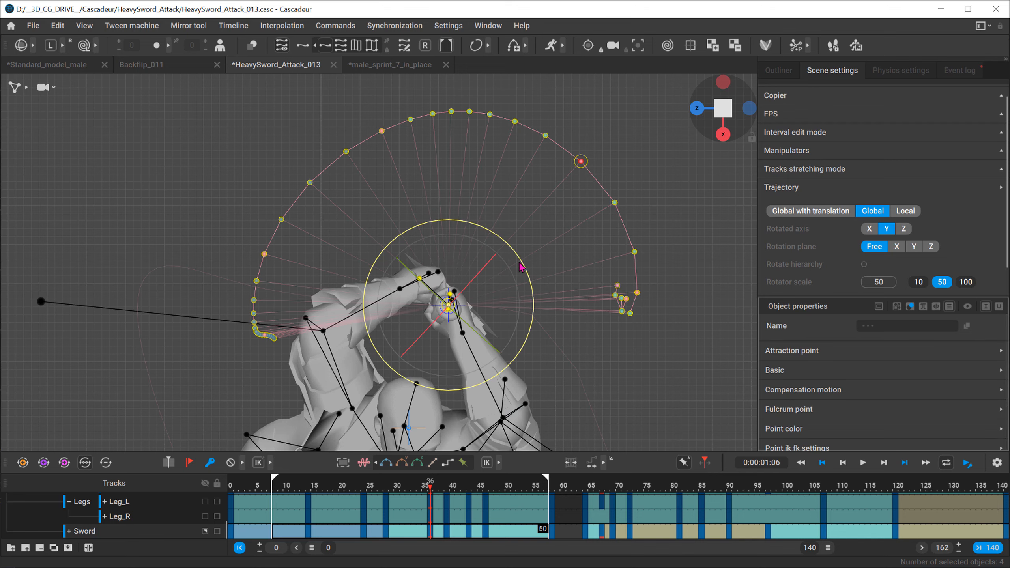
drag(523, 269, 526, 277)
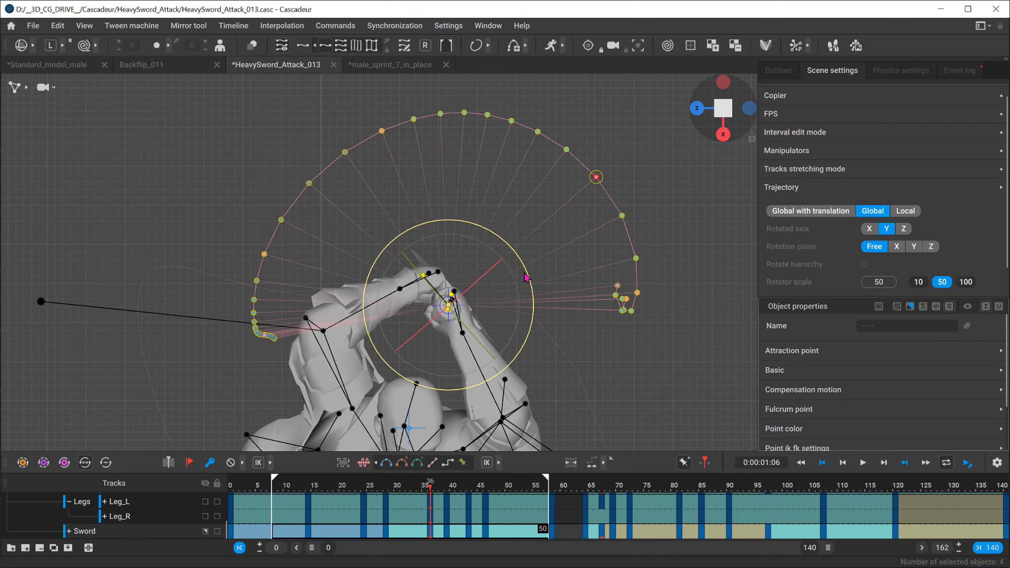
Step: Deselect the sword and show the character and sword from the side without rig points or trajectory
key(alt+w)
click(294, 176)
key(alt+w)
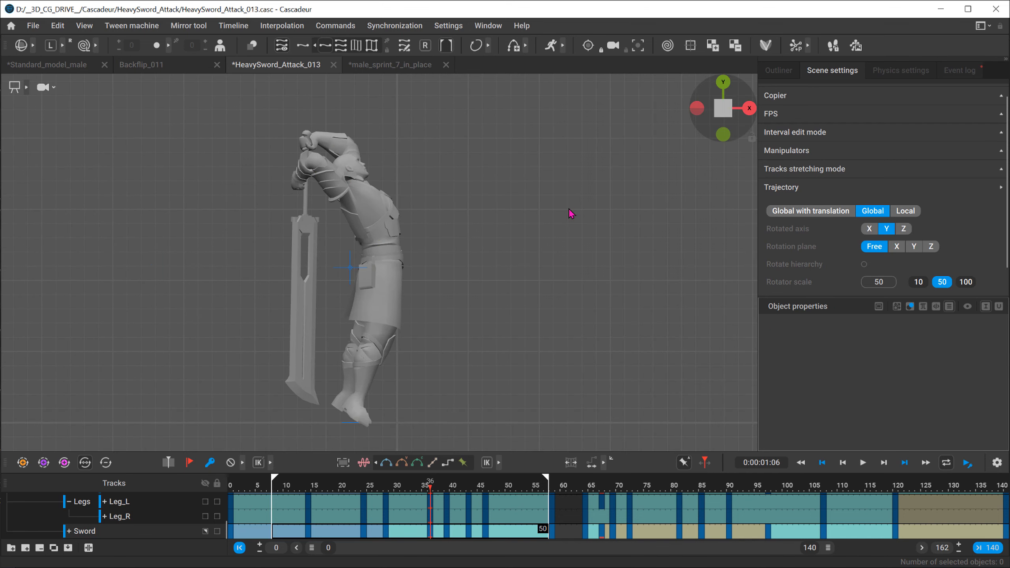